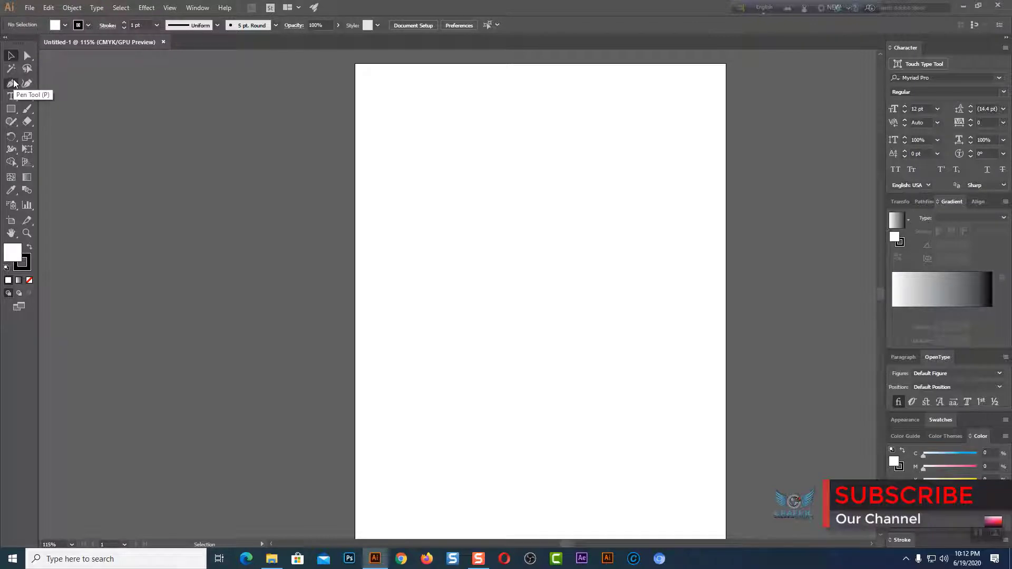
- Open the Pen tool flyout in the Tools panel to show its anchor-point tool variants
right_click(13, 84)
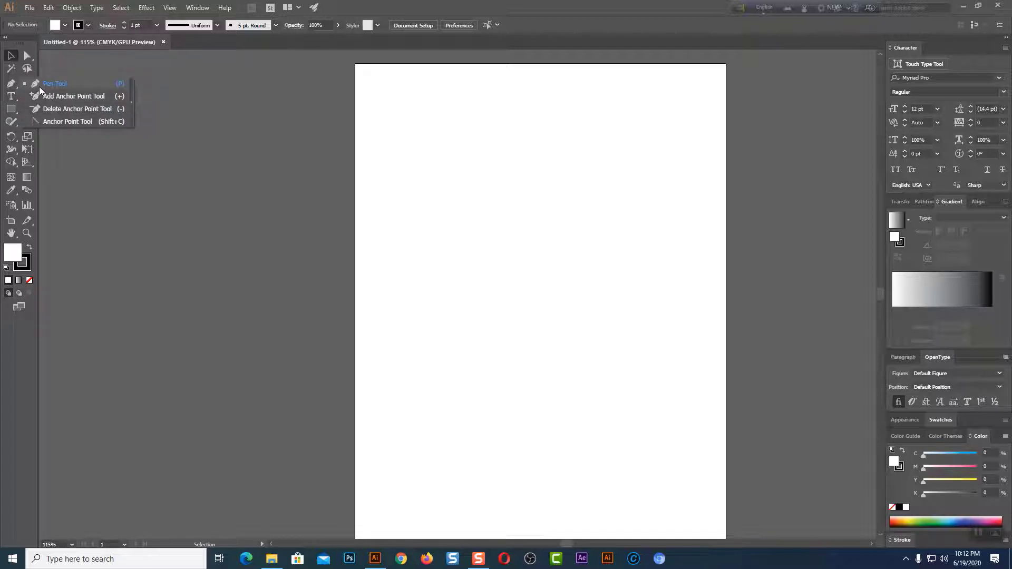
- Select the Pen Tool (P) from the flyout as the active drawing tool
click(10, 86)
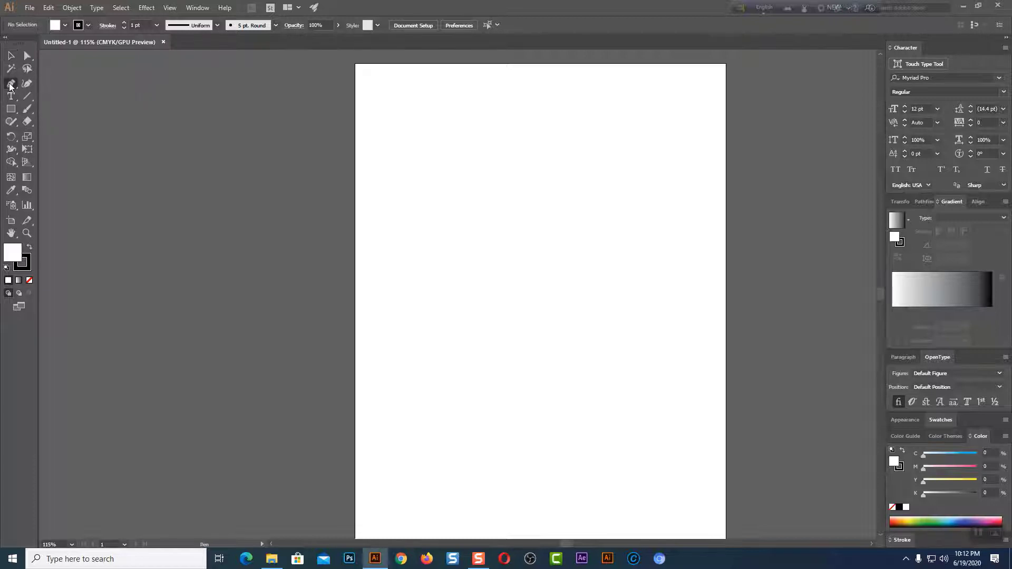
drag(10, 86, 45, 86)
- Magnify the screen to 200% with Windows Magnifier so the artboard fills the view
key(super+plus)
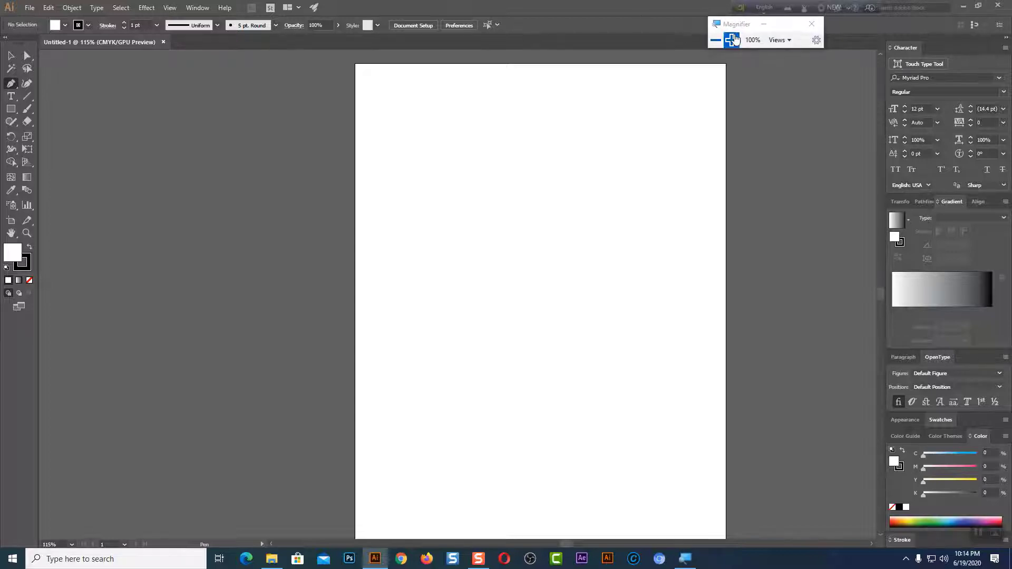
click(731, 40)
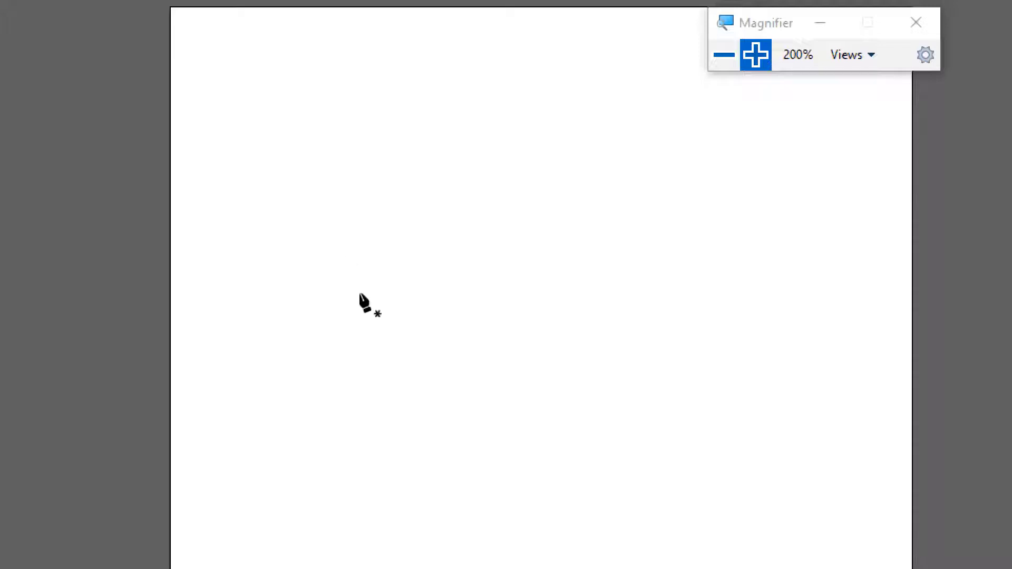
click(279, 225)
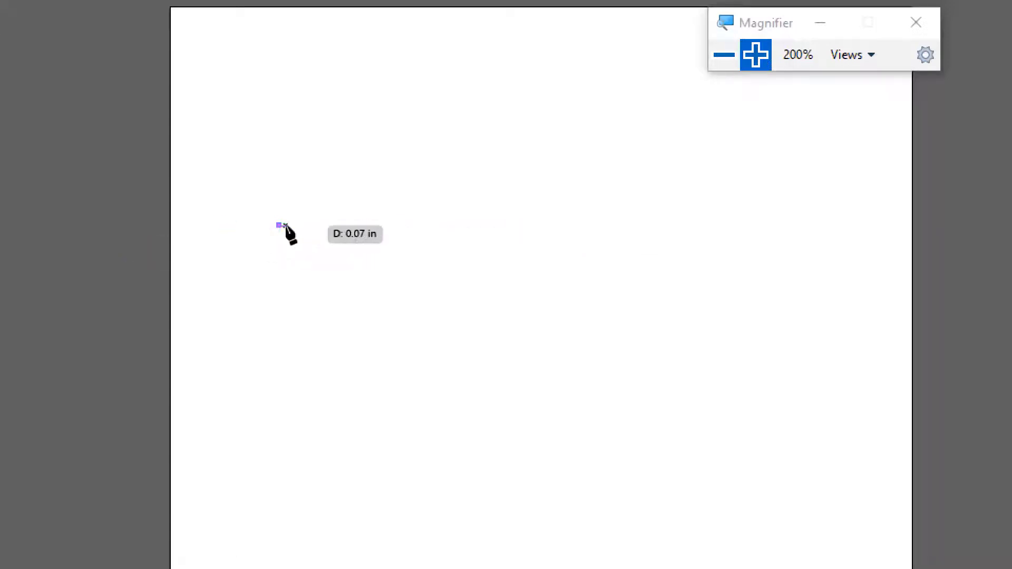
key(Escape)
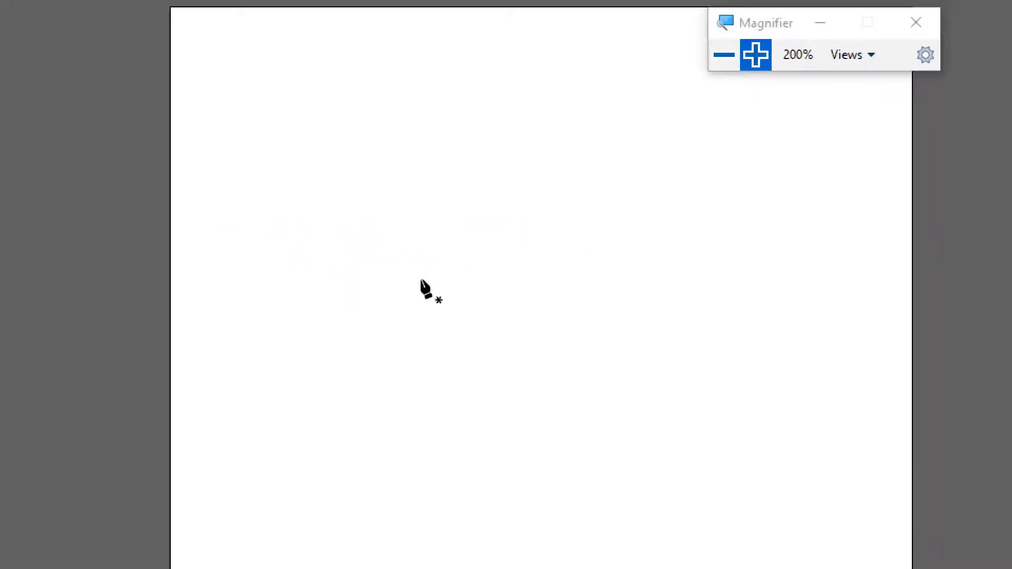
click(235, 178)
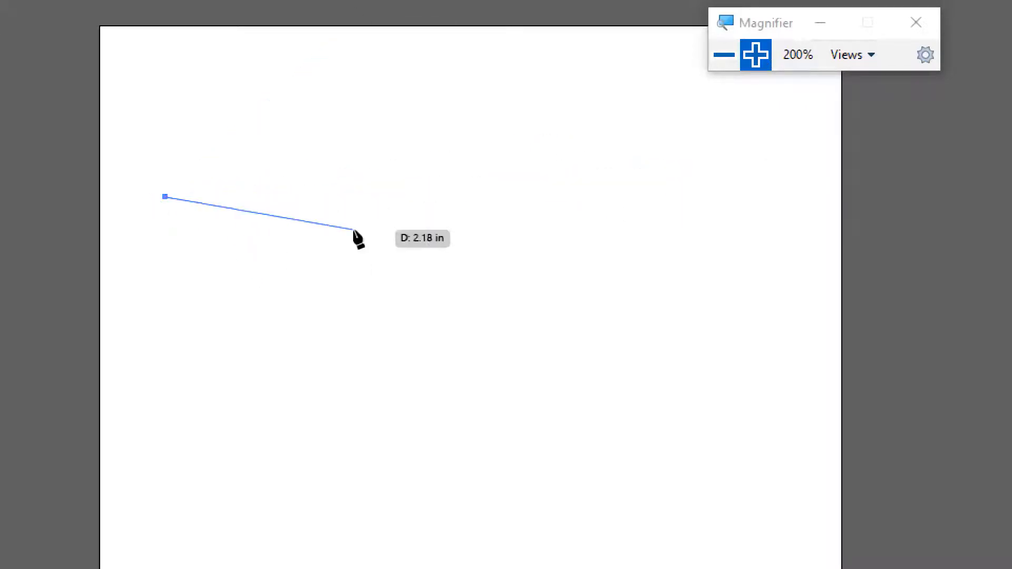
key(Escape)
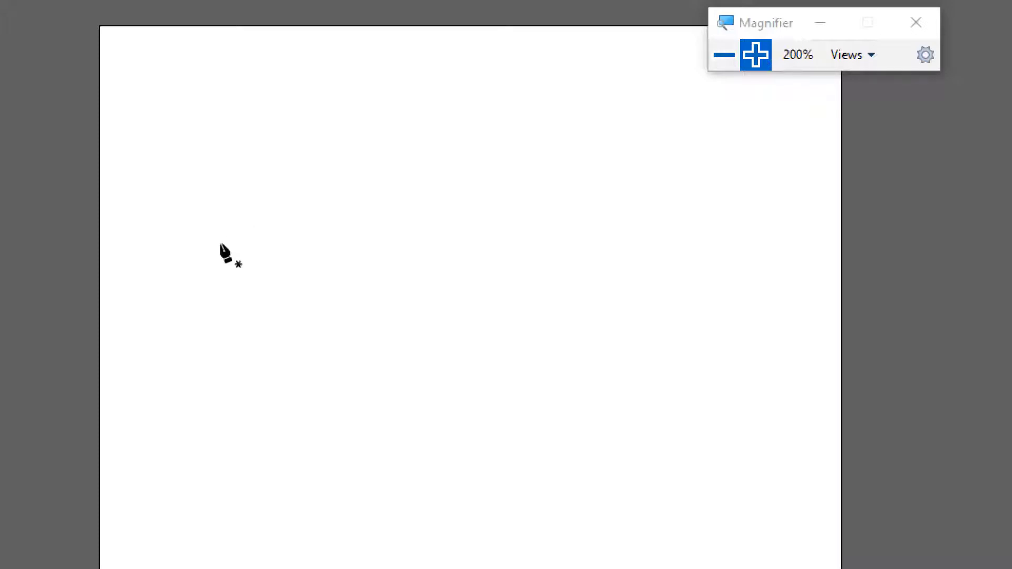
key(Caps_Lock)
key(Caps_Lock)
click(213, 203)
key(ctrl+z)
drag(212, 200, 224, 261)
click(174, 192)
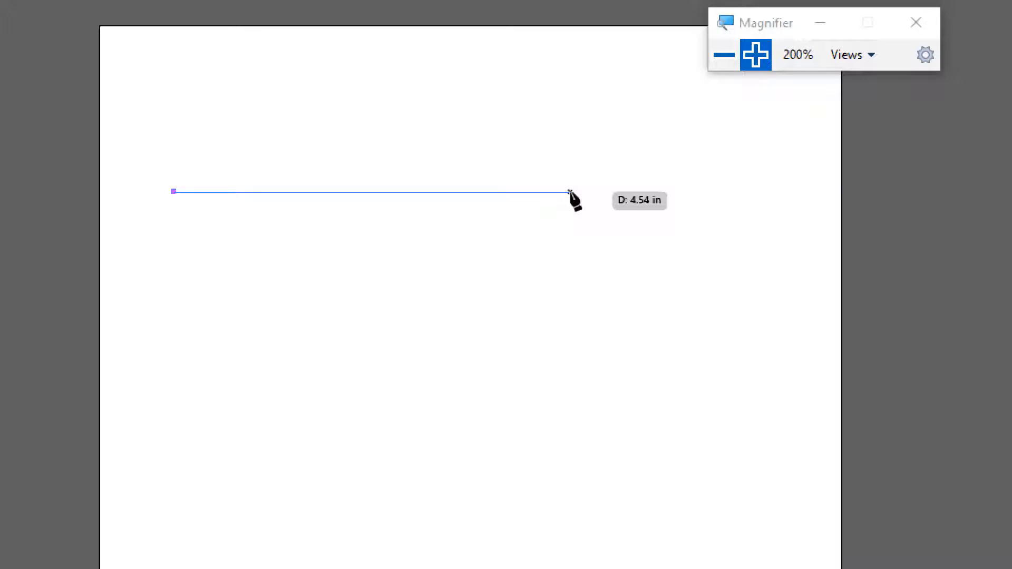
click(570, 192)
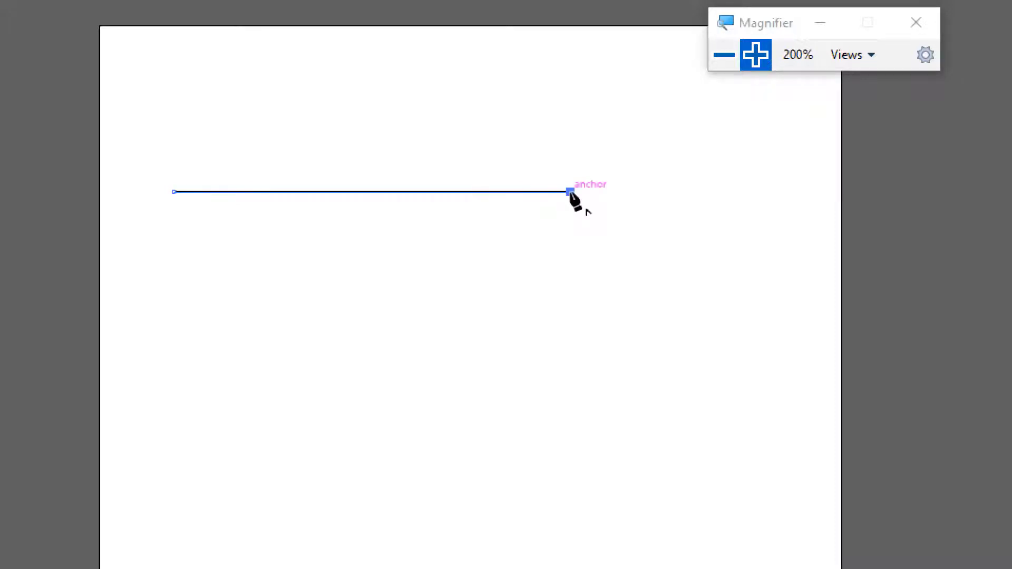
key(ctrl+z)
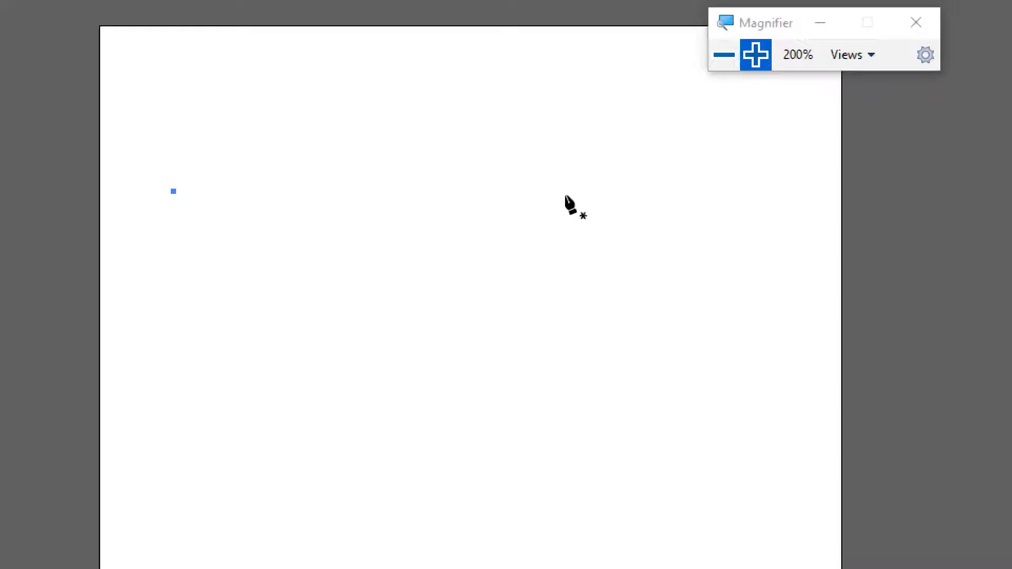
key(ctrl+z)
- Try and discard curved Pen segments, then draw a straight horizontal line across the upper artboard
click(183, 201)
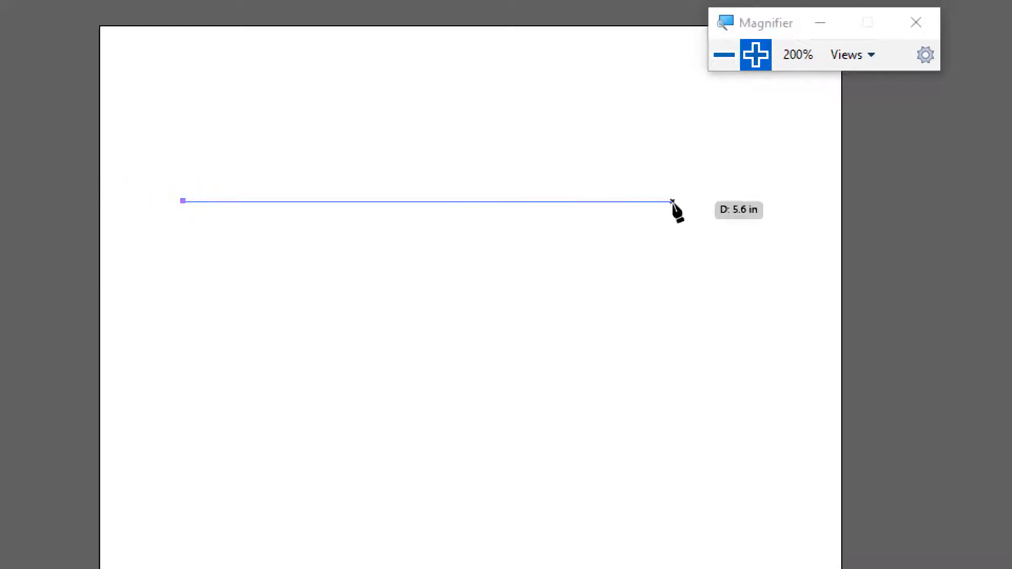
drag(585, 201, 794, 346)
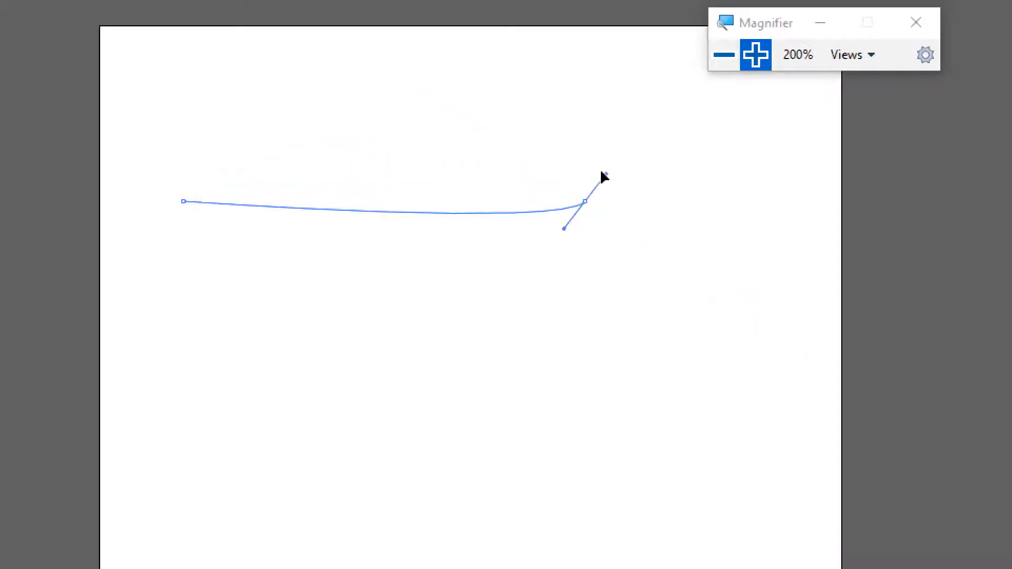
mouse_move(794, 348)
mouse_down()
mouse_move(698, 78)
mouse_move(807, 79)
mouse_up()
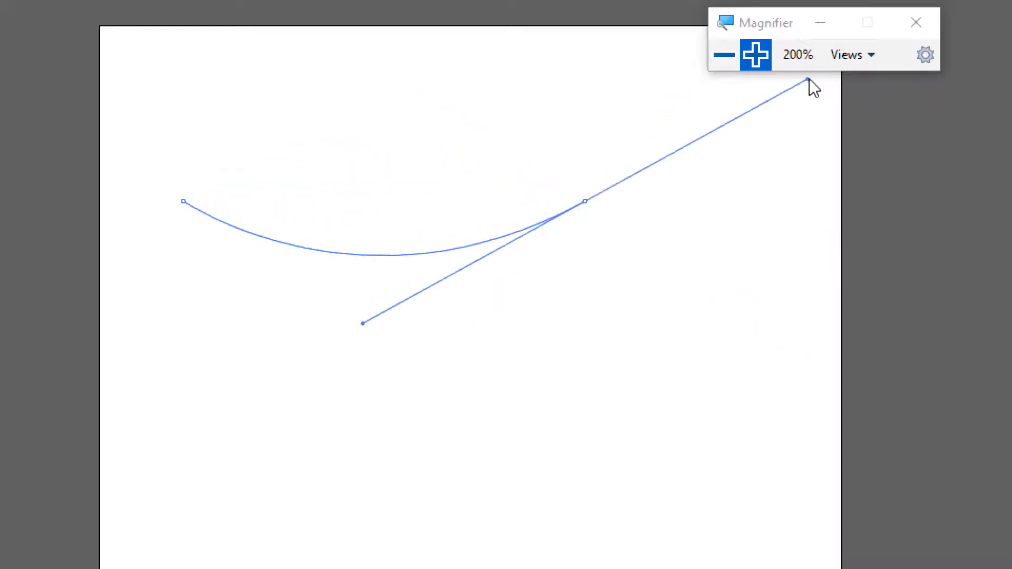
key(Escape)
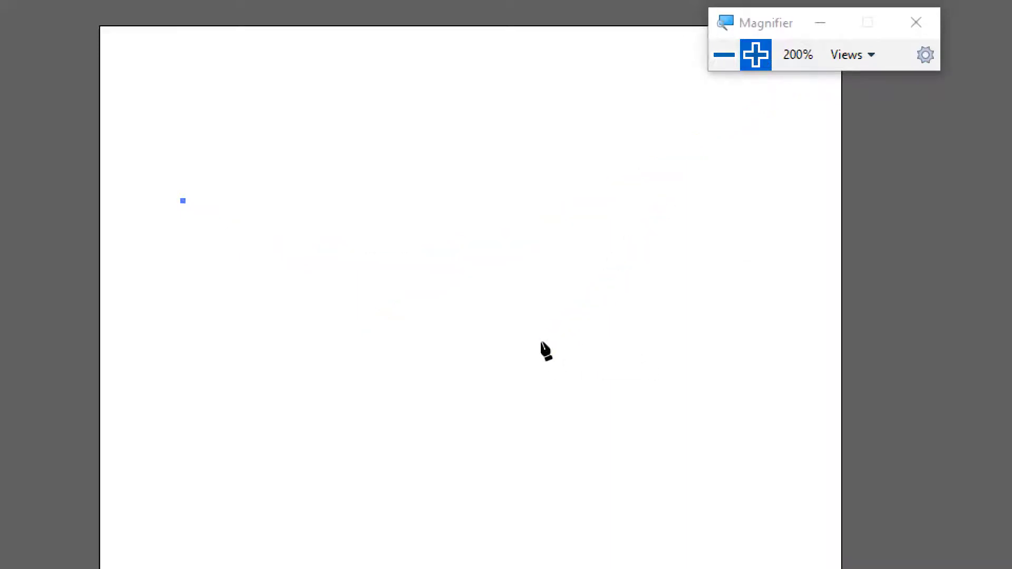
click(172, 203)
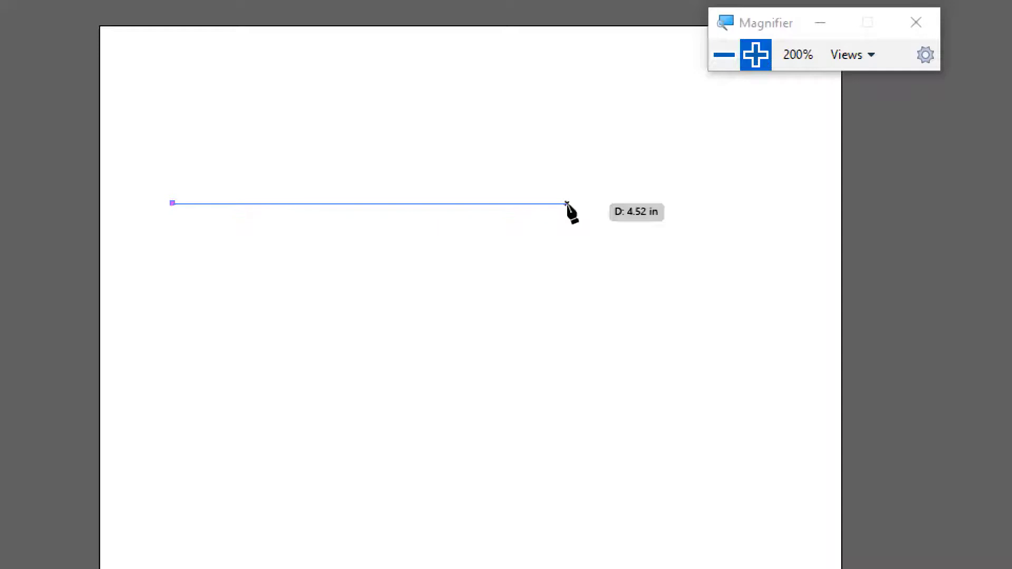
drag(566, 203, 619, 214)
key(ctrl+z)
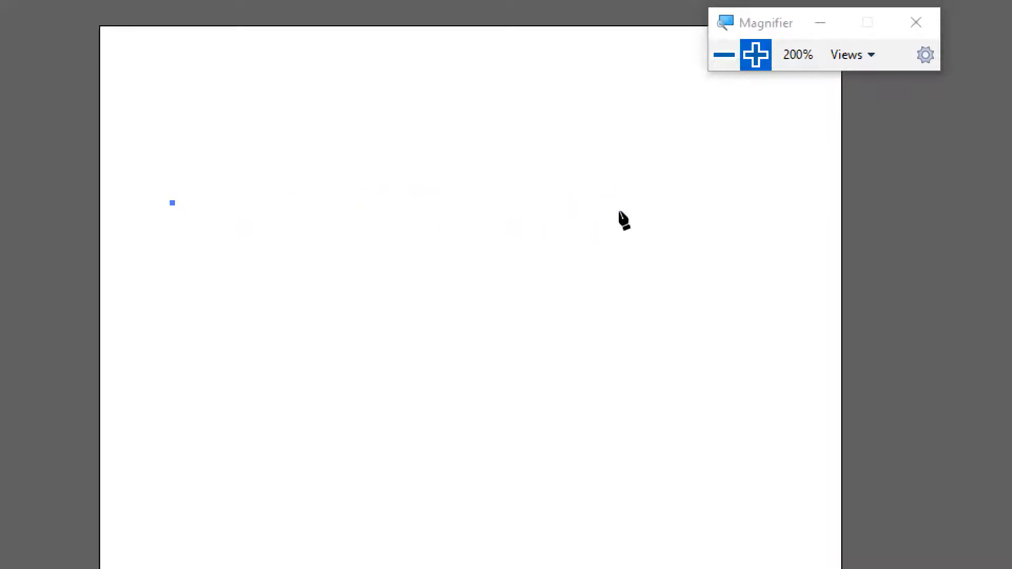
click(181, 202)
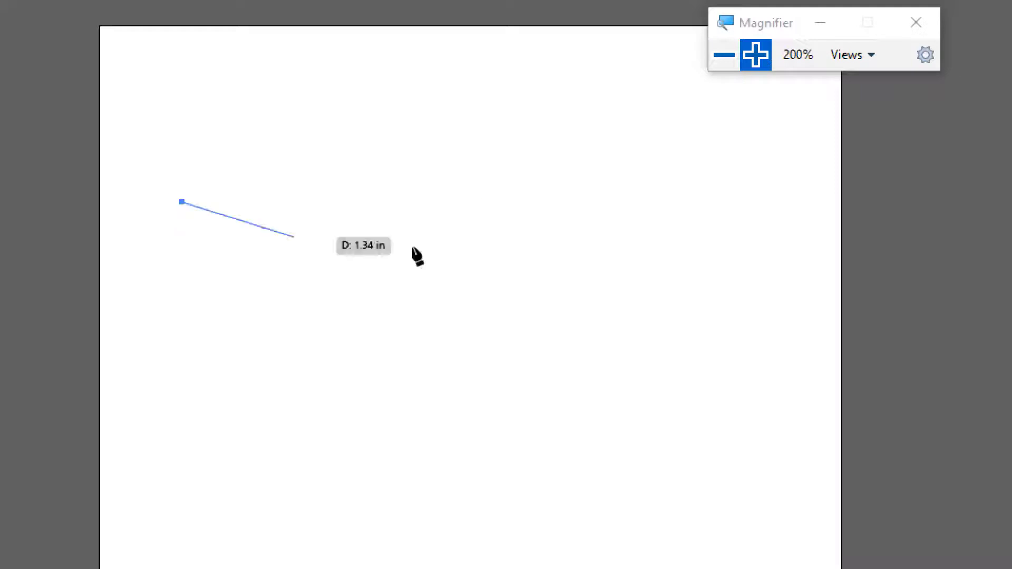
click(593, 202)
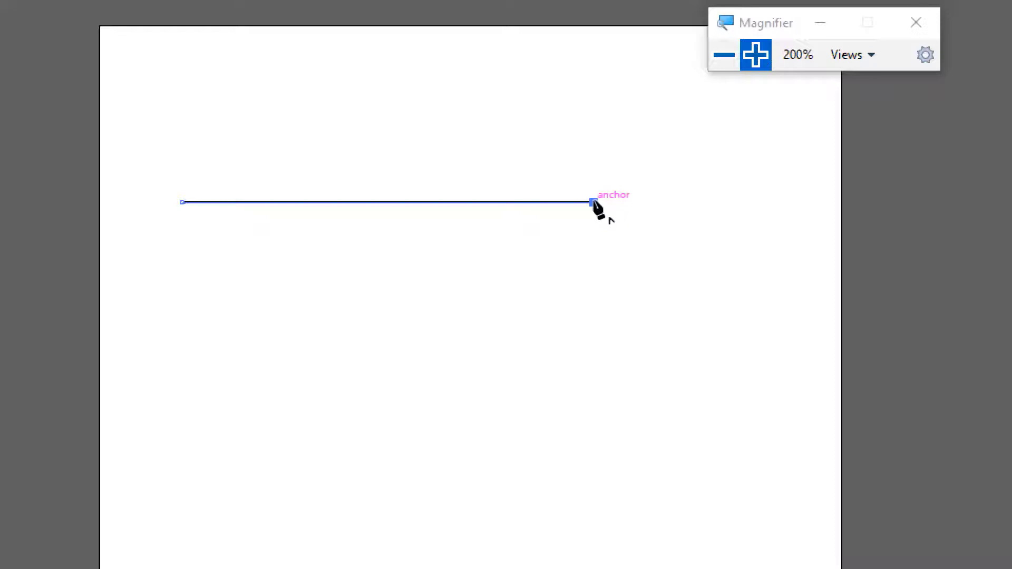
- Replace the straight line with a trial curve, reshape its handles, then undo it
key(ctrl+z)
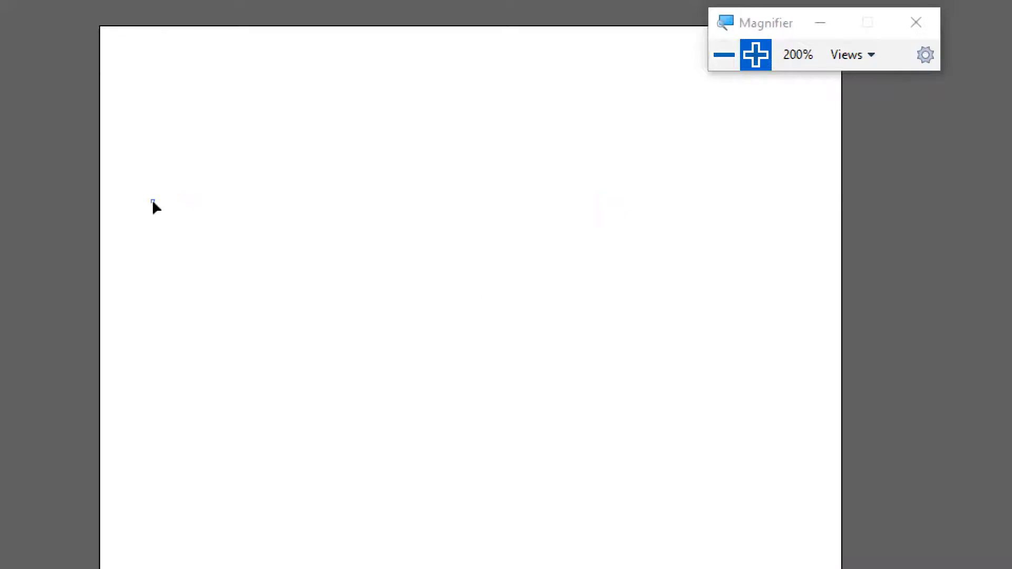
drag(617, 200, 632, 223)
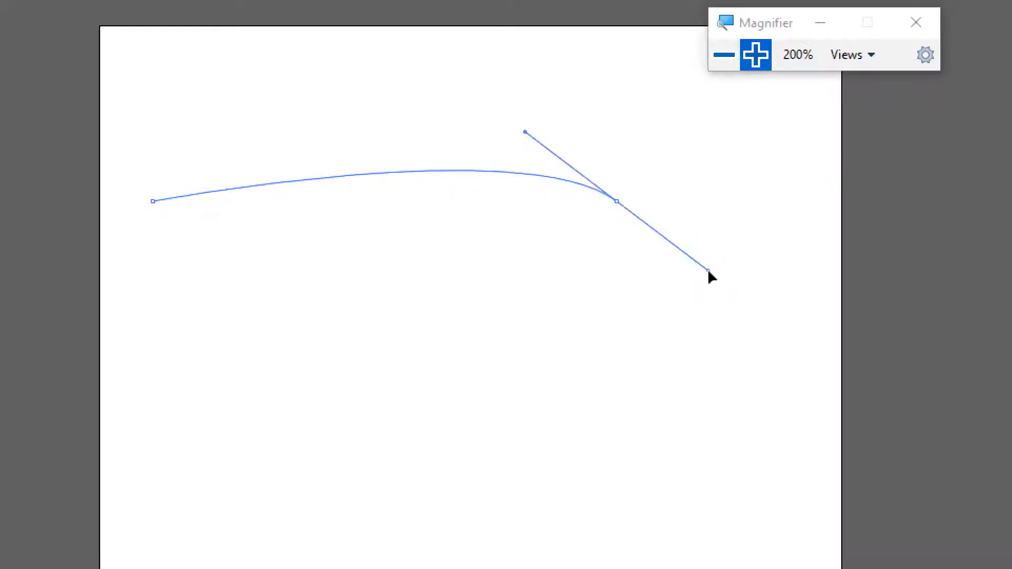
drag(632, 222, 685, 245)
mouse_move(746, 295)
mouse_down()
mouse_move(620, 213)
mouse_move(666, 230)
mouse_up()
key(ctrl+z)
key(ctrl+z)
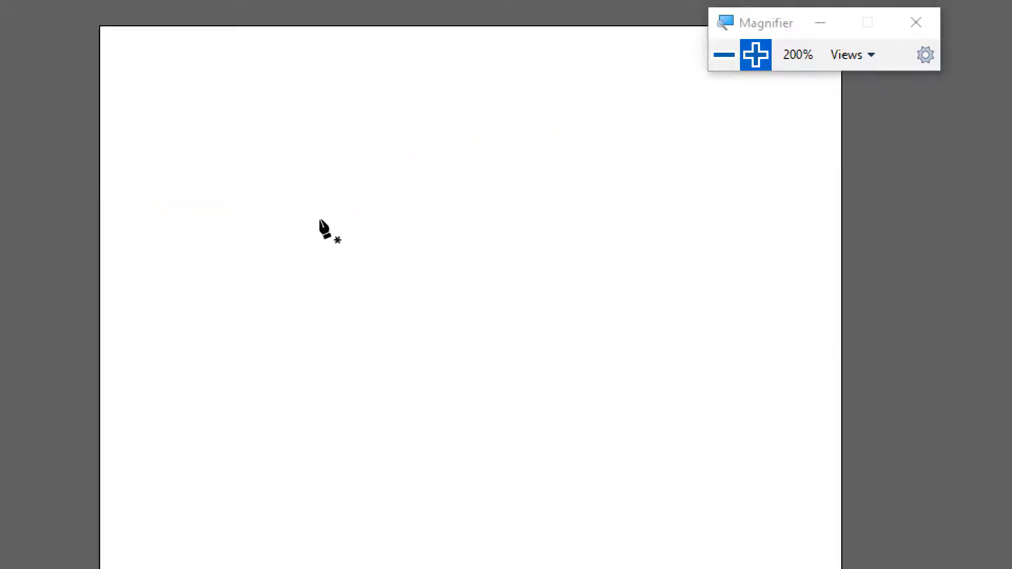
- Draw a new two-anchor path whose right anchor's handles make the curve sag downward
drag(147, 214, 345, 249)
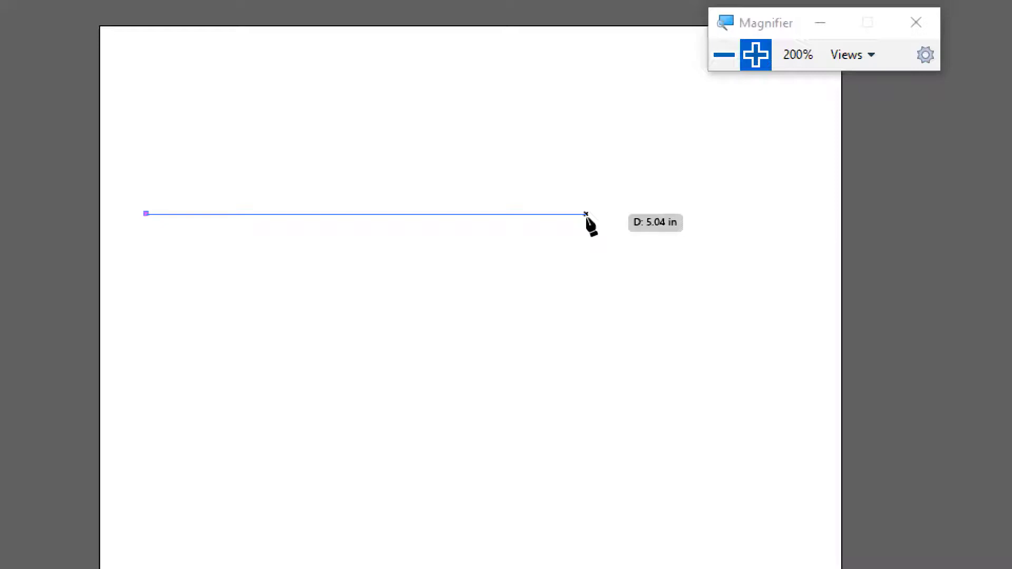
drag(586, 214, 811, 381)
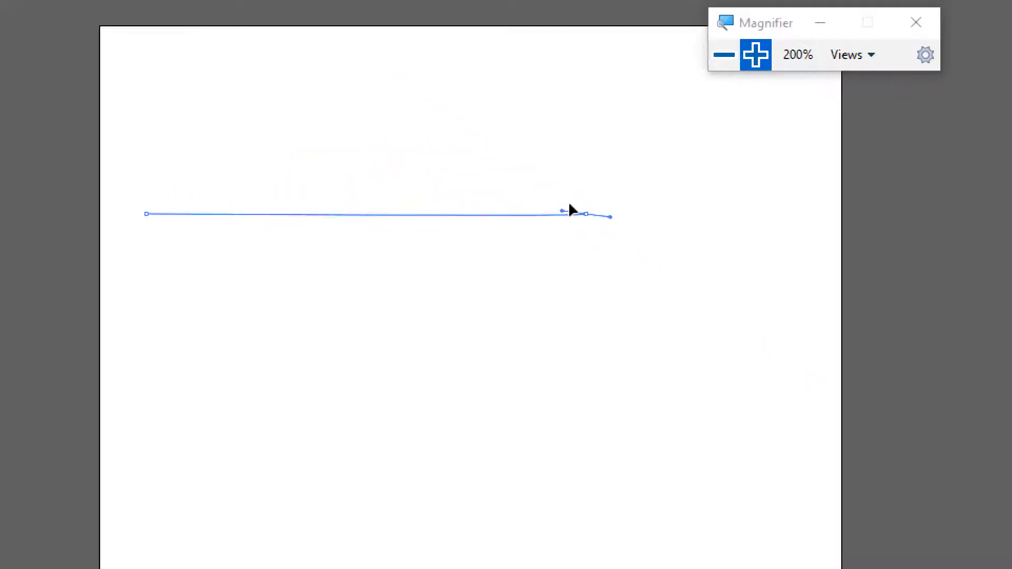
mouse_move(812, 381)
mouse_down()
mouse_move(697, 83)
mouse_move(836, 27)
mouse_up()
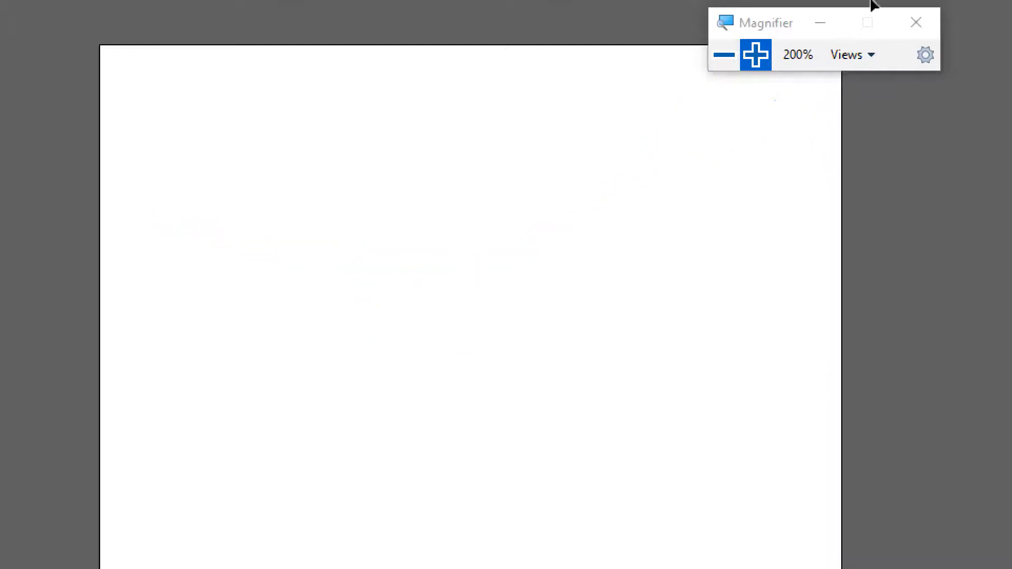
drag(740, 374, 836, 162)
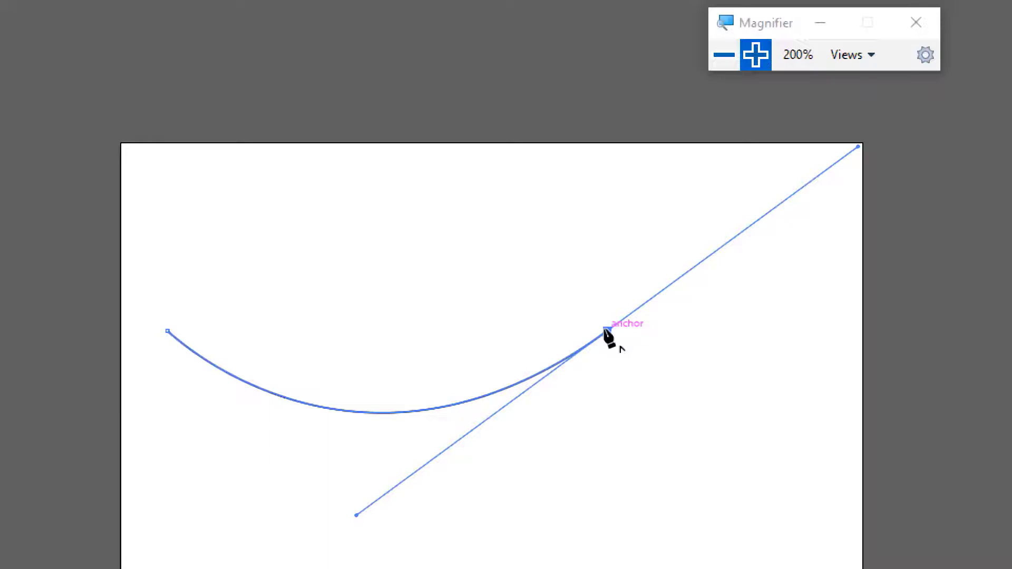
- Remove the right anchor's upper handle, nudge the anchor, and adjust its direction handle
click(607, 331)
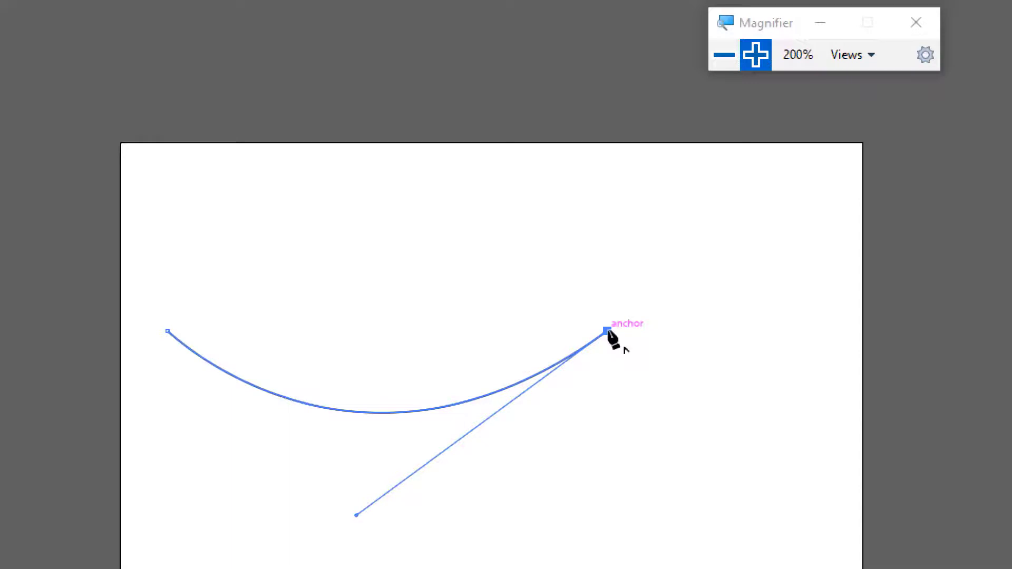
key(a)
drag(608, 332, 600, 335)
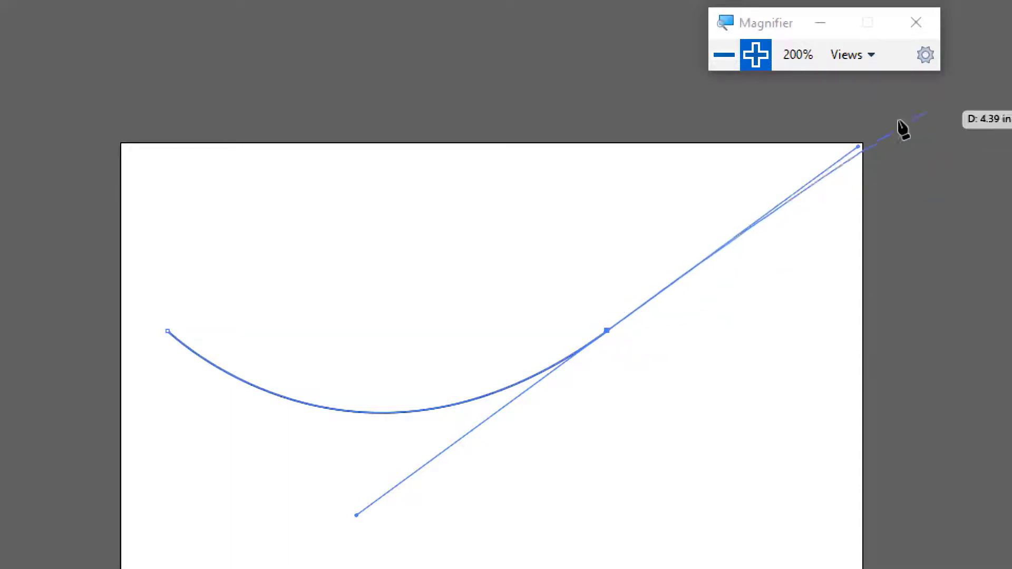
mouse_move(858, 148)
mouse_down()
mouse_move(420, 469)
mouse_move(936, 74)
mouse_up()
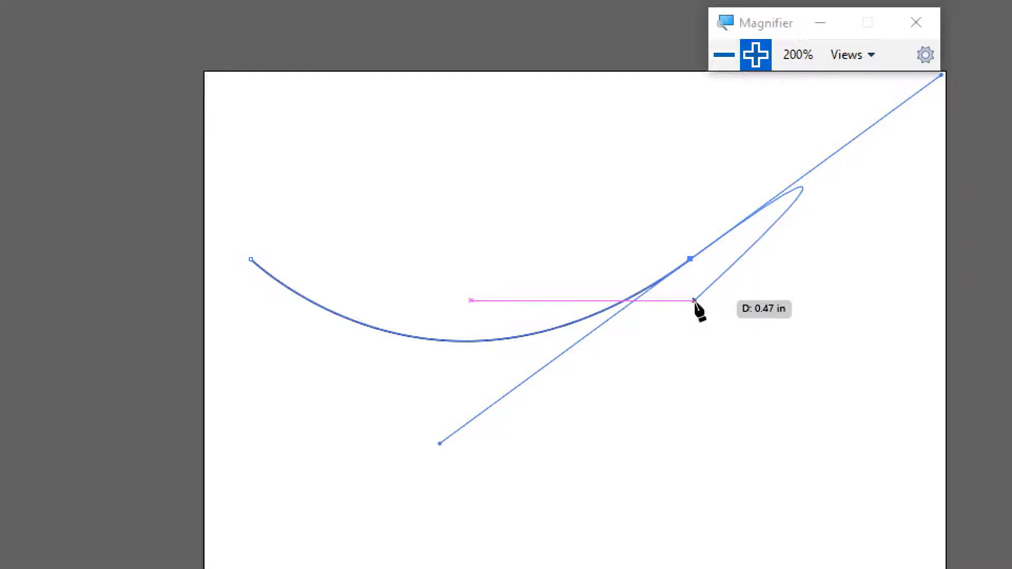
key(a)
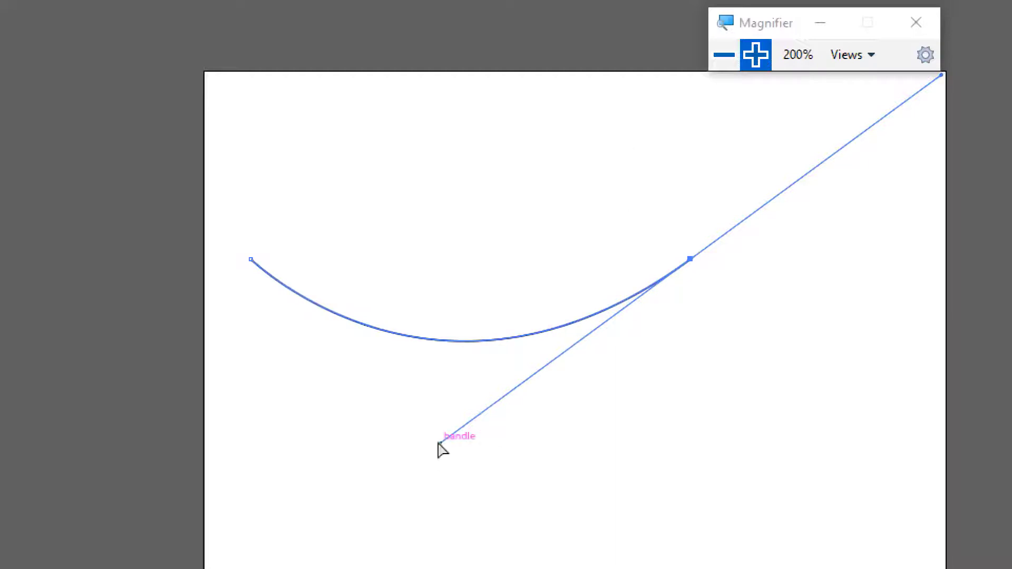
- Swing the lower handle up to flip the curve into an arch and pull a new handle from the right anchor
mouse_move(437, 442)
mouse_down()
mouse_move(446, 315)
mouse_move(444, 472)
mouse_move(464, 271)
mouse_move(447, 522)
mouse_move(474, 72)
mouse_move(451, 496)
mouse_move(432, 453)
mouse_move(449, 21)
mouse_move(491, 109)
mouse_move(476, 64)
mouse_up()
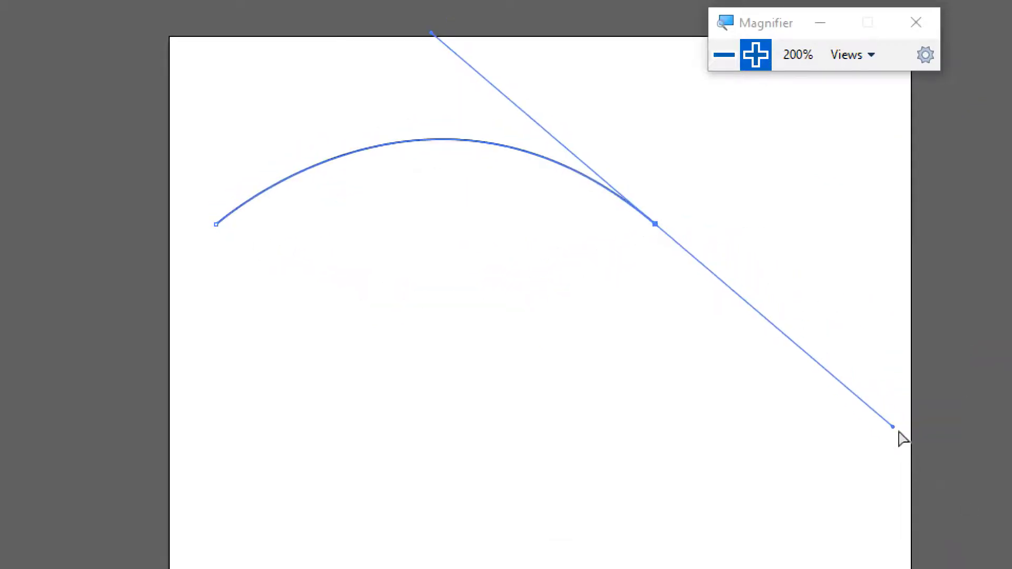
mouse_move(654, 224)
mouse_down()
mouse_move(696, 276)
mouse_move(759, 260)
mouse_move(773, 308)
mouse_move(779, 251)
mouse_move(831, 393)
mouse_move(911, 445)
mouse_move(757, 332)
mouse_move(797, 362)
mouse_move(828, 364)
mouse_up()
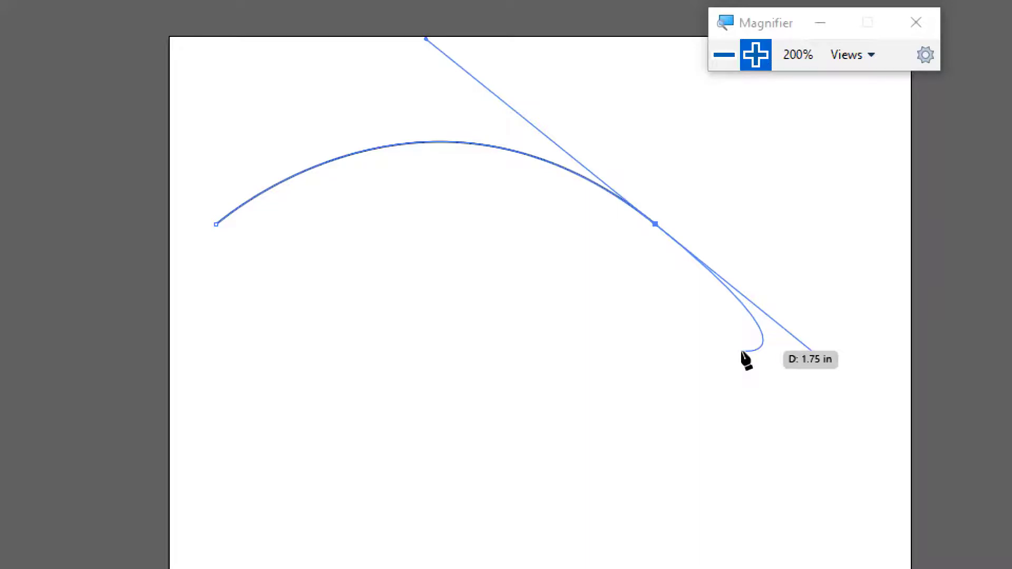
- Start a fresh path with an upward arch, raising its upper handle to heighten it
key(ctrl+z)
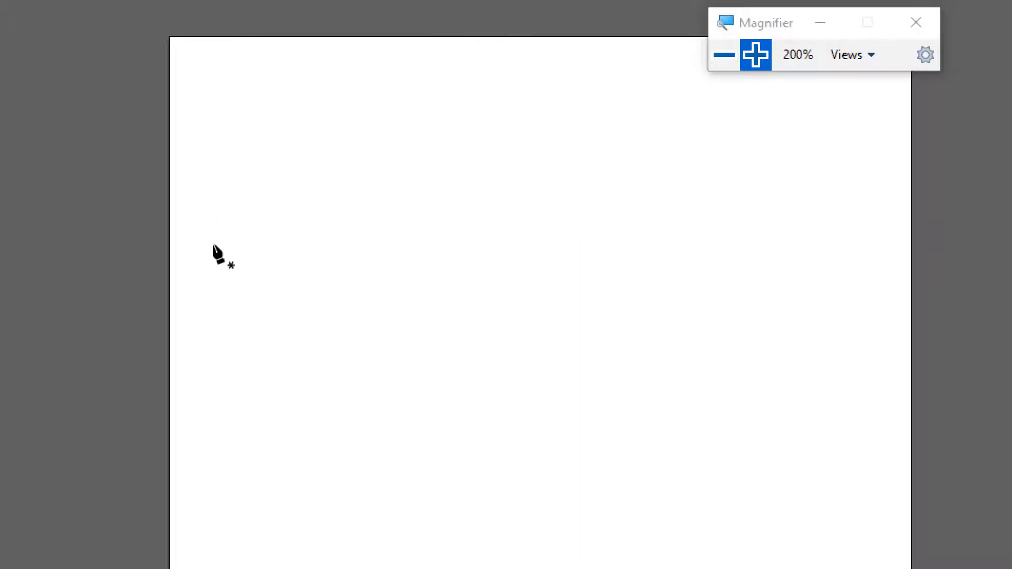
click(245, 246)
mouse_move(245, 247)
mouse_down()
mouse_move(315, 386)
mouse_move(263, 273)
mouse_move(694, 213)
mouse_move(662, 252)
mouse_up()
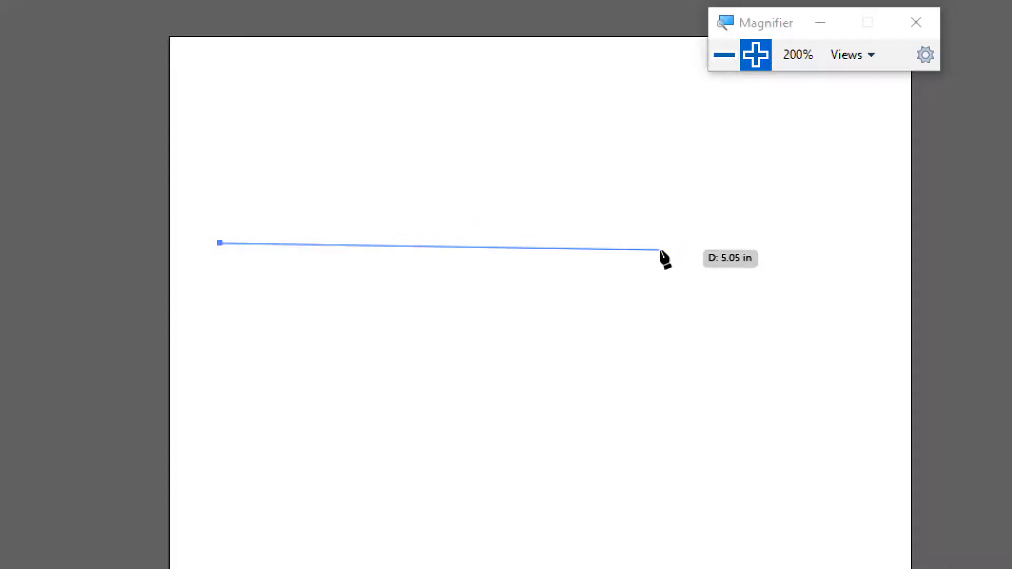
mouse_move(663, 252)
mouse_down()
mouse_move(656, 243)
mouse_move(856, 398)
mouse_up()
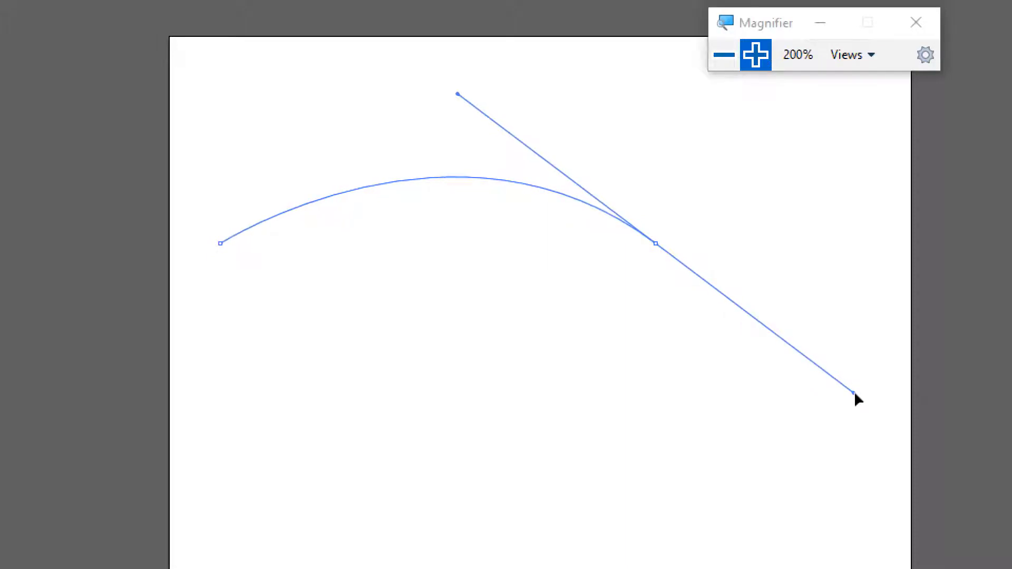
drag(856, 399, 858, 401)
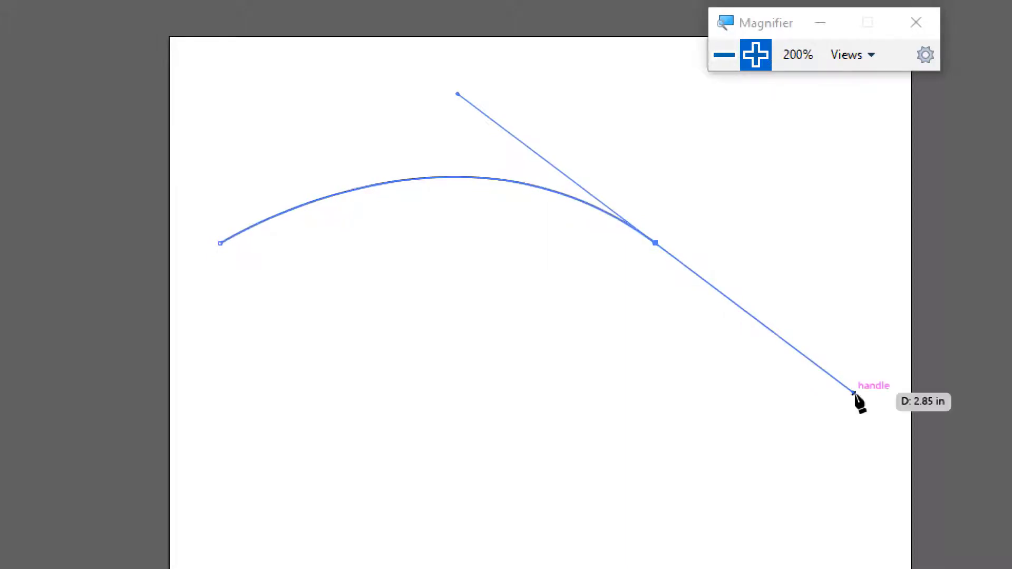
key(ctrl)
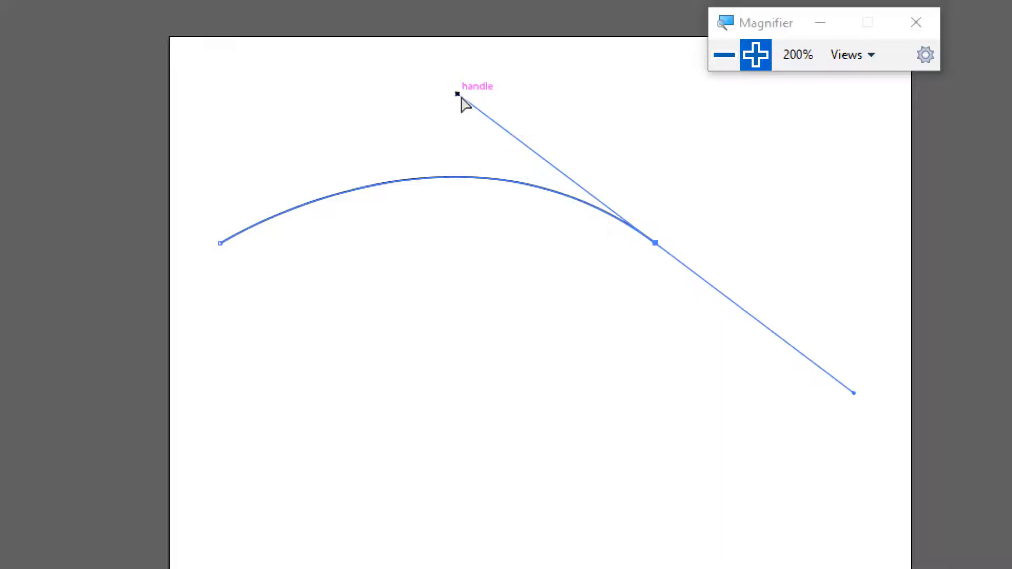
mouse_move(457, 94)
mouse_down()
mouse_move(428, 24)
mouse_move(425, 54)
mouse_move(416, 53)
mouse_up()
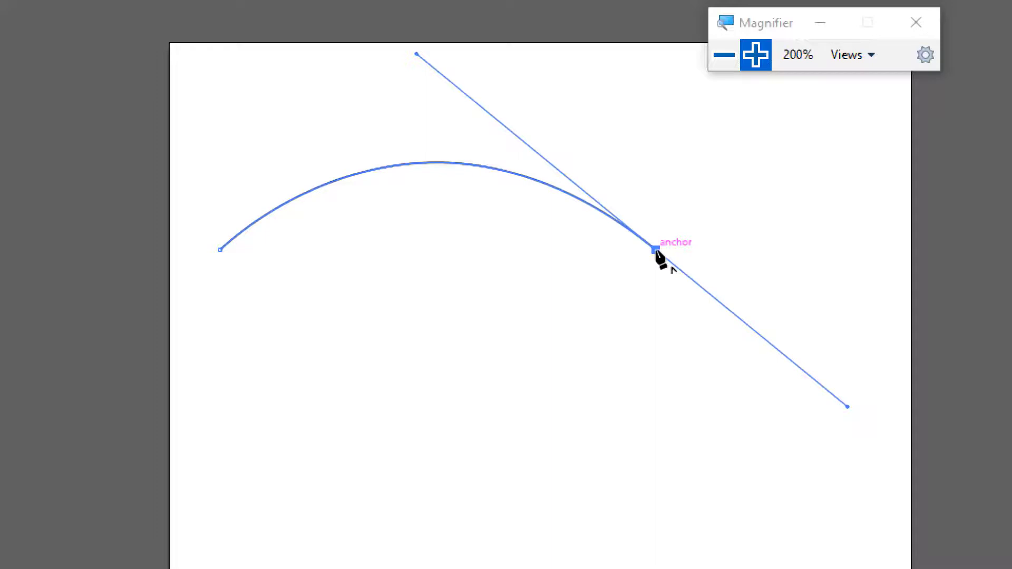
- Make a sharp corner at the arch's end, then curve the path down and back left
click(655, 250)
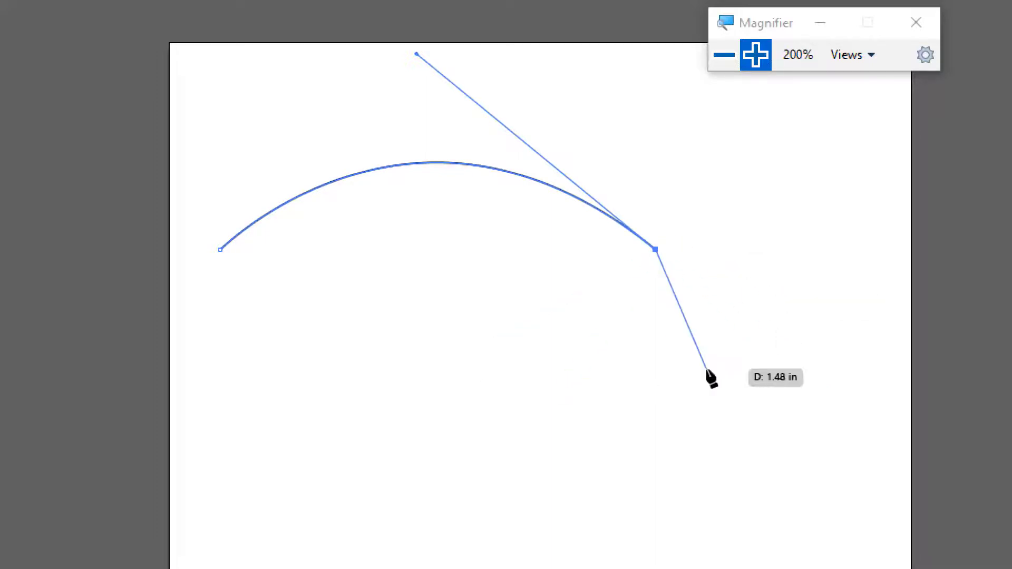
drag(723, 406, 702, 472)
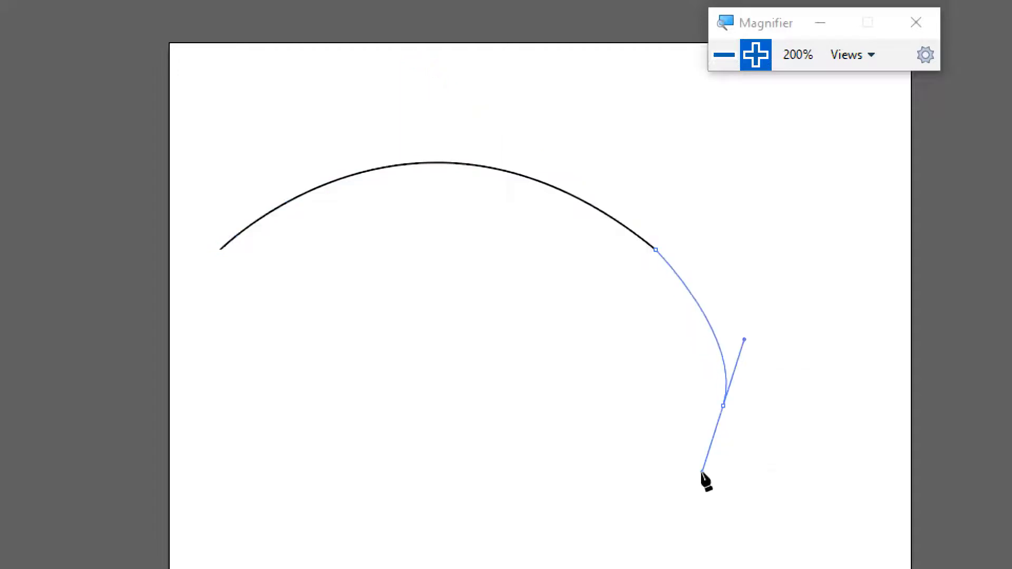
drag(508, 497, 437, 468)
drag(235, 310, 201, 354)
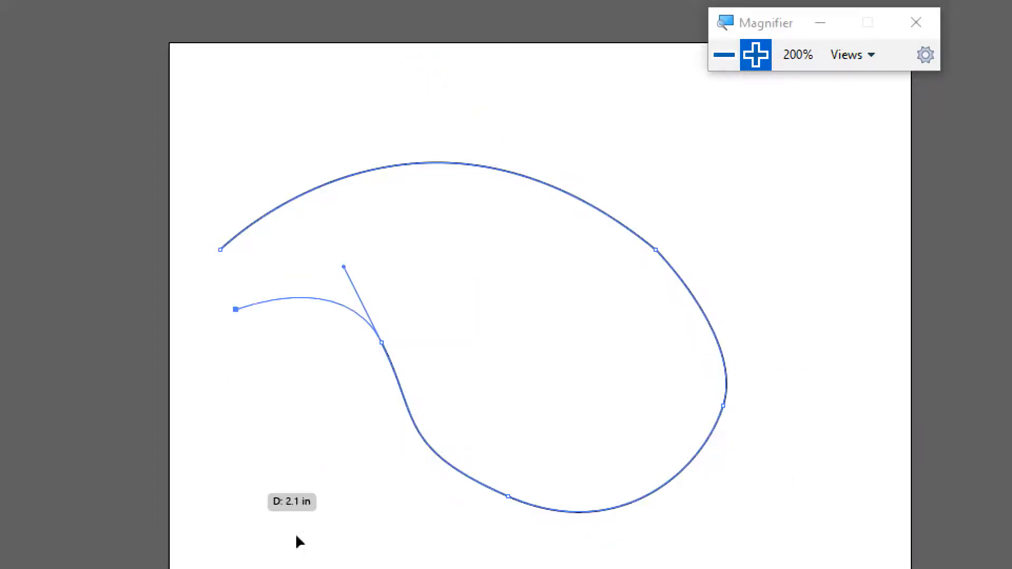
- Extend the path with curves rising over the top and back to the upper left
click(225, 492)
drag(488, 454, 518, 422)
drag(674, 267, 688, 129)
drag(689, 34, 606, 27)
drag(430, 156, 266, 174)
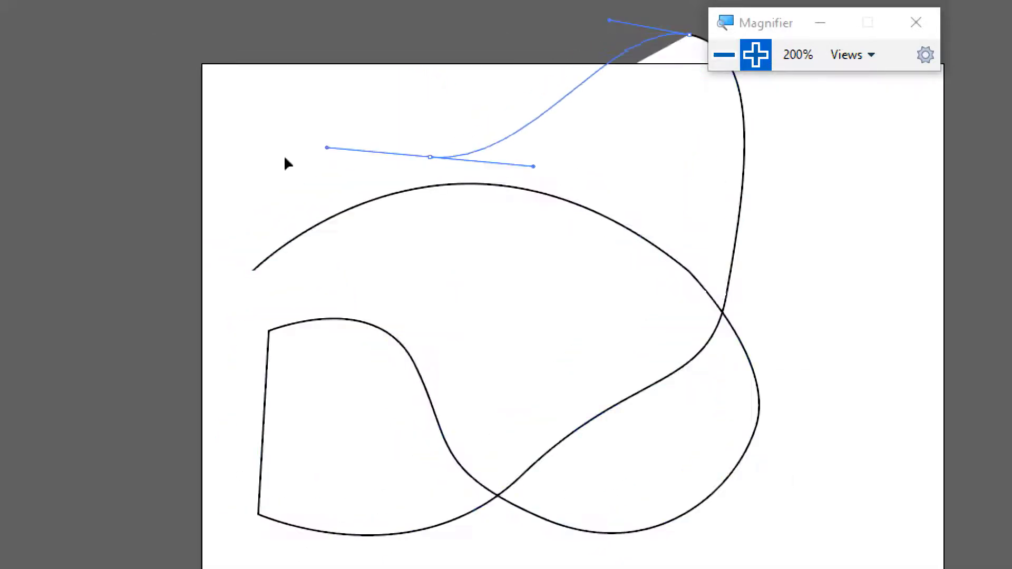
click(266, 166)
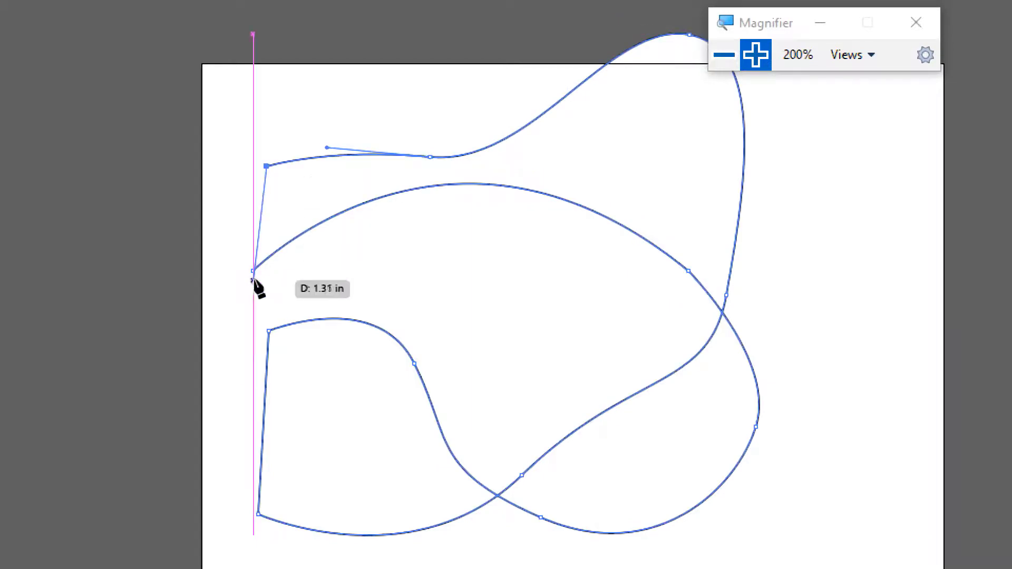
- Add smooth anchors across the middle, far right and top, then close the path at its start
drag(532, 265, 685, 310)
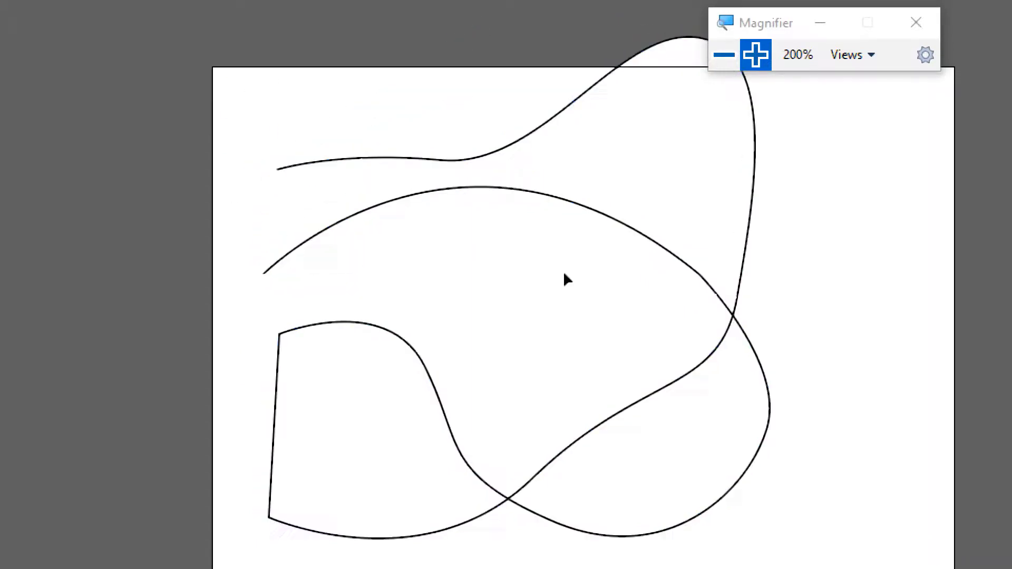
drag(903, 287, 903, 334)
drag(889, 166, 875, 154)
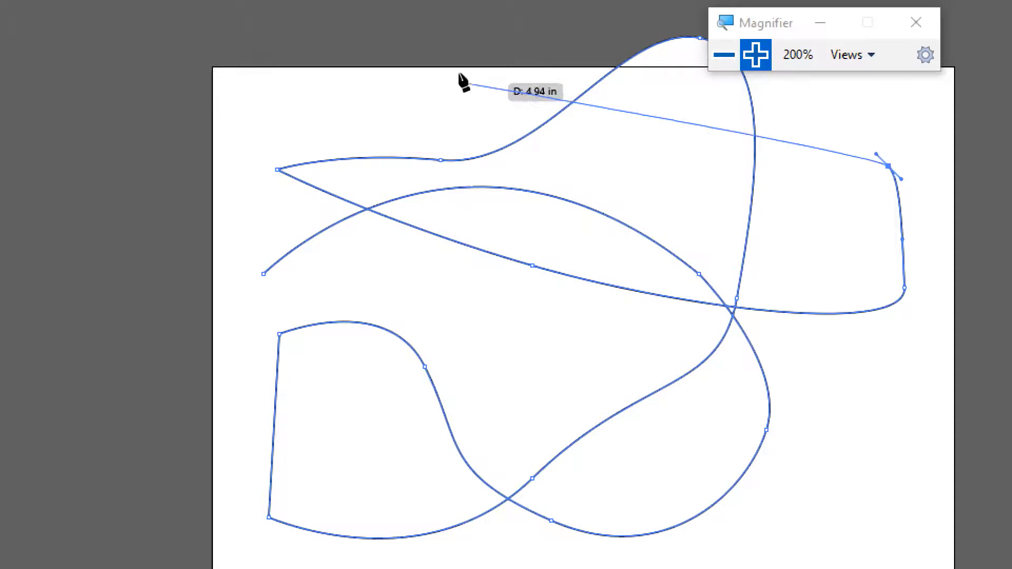
drag(457, 67, 444, 129)
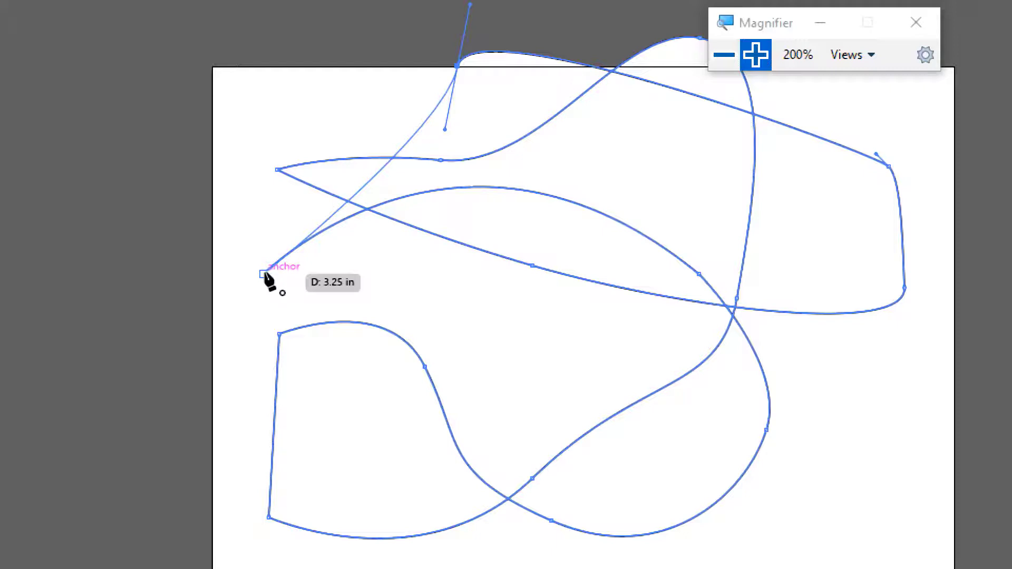
click(263, 274)
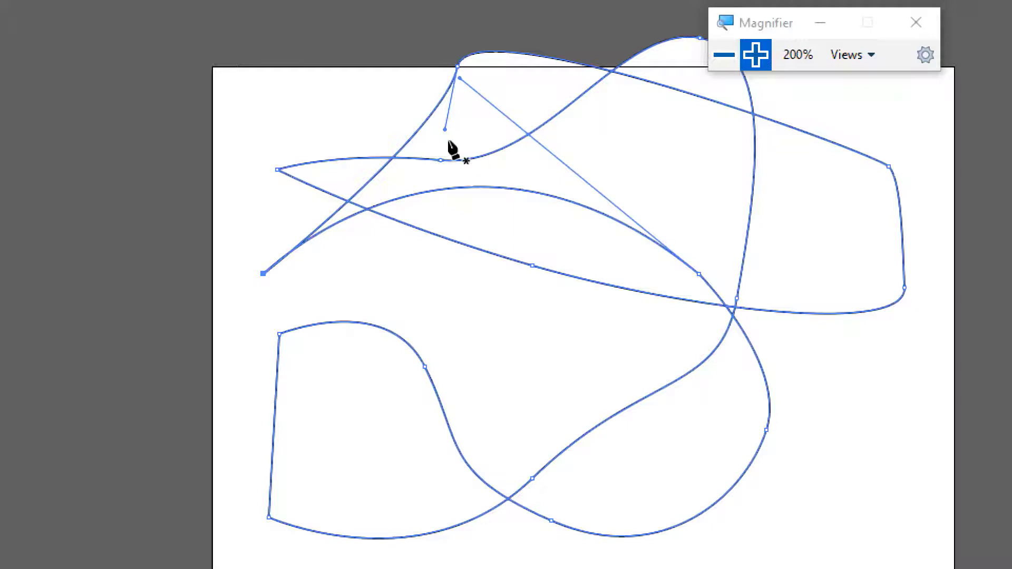
- Undo three of the tangled path segments
key(ctrl)
key(ctrl+z)
key(ctrl+z)
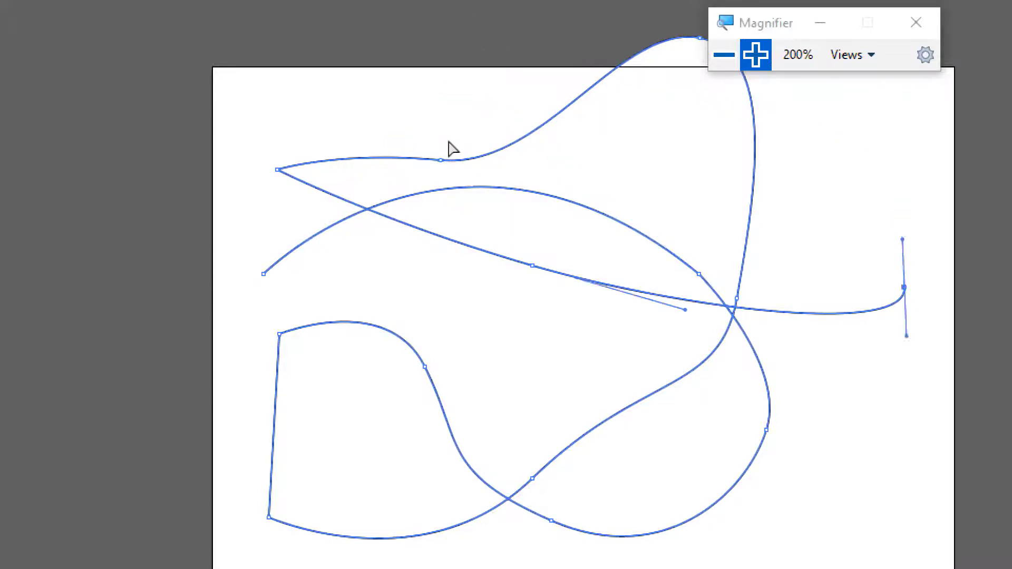
key(ctrl+z)
key(ctrl+z)
key(ctrl+z)
key(ctrl+z)
key(ctrl+z)
key(ctrl+z)
key(ctrl+z)
key(ctrl+z)
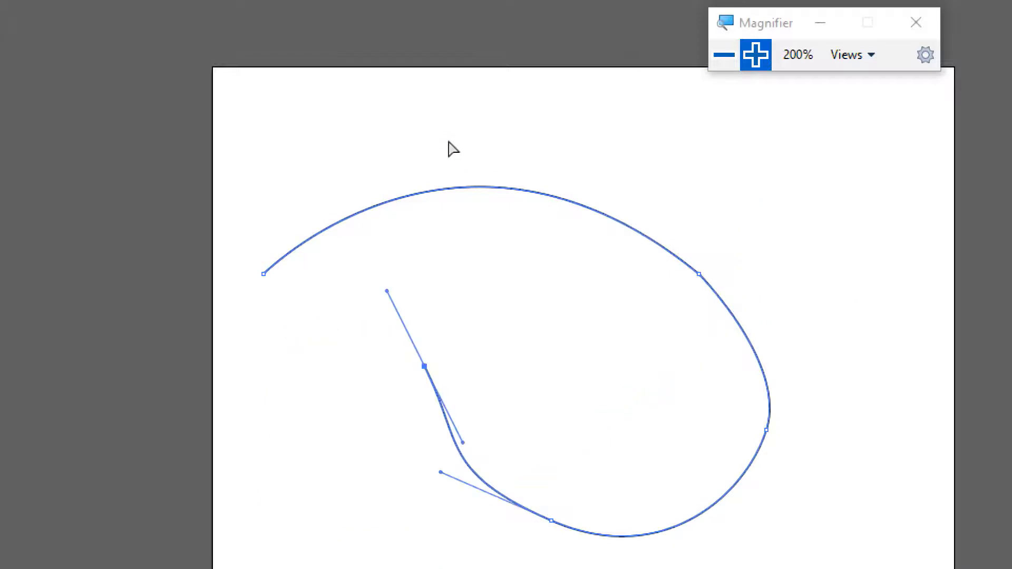
key(ctrl+z)
key(ctrl+z)
key(ctrl+z)
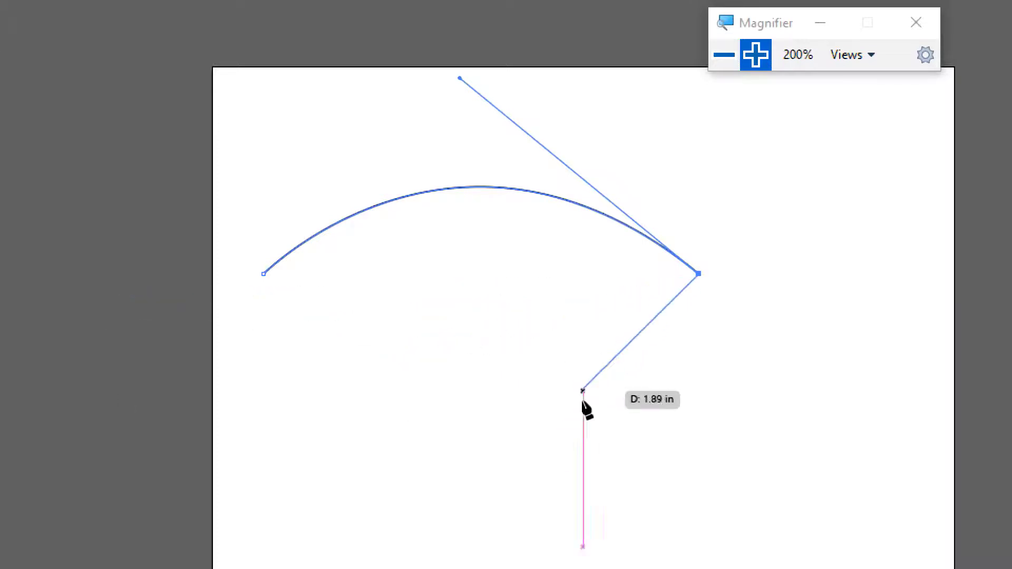
- Add a corner anchor near the bottom middle and deselect to finish the open path
drag(466, 444, 318, 436)
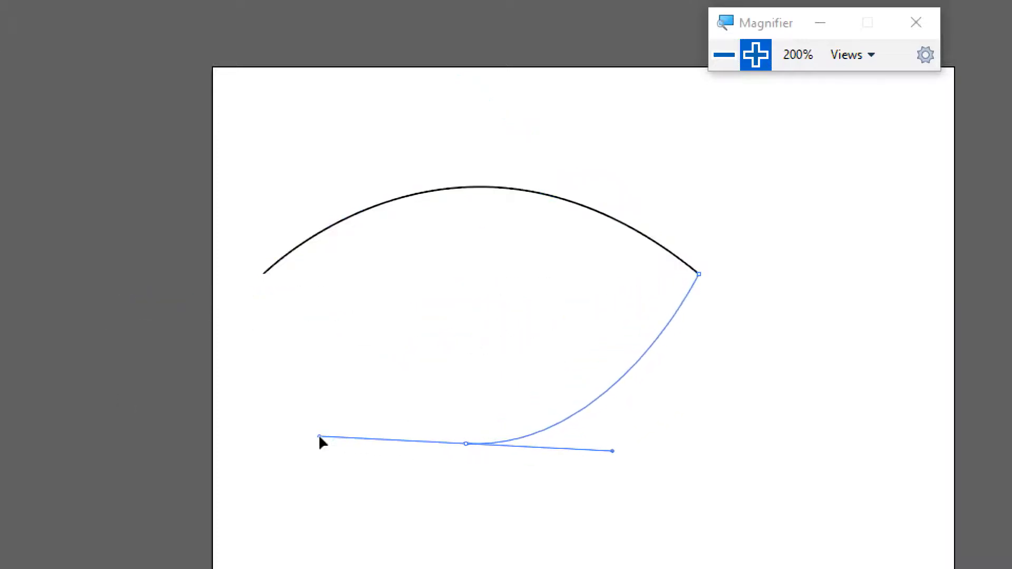
click(466, 444)
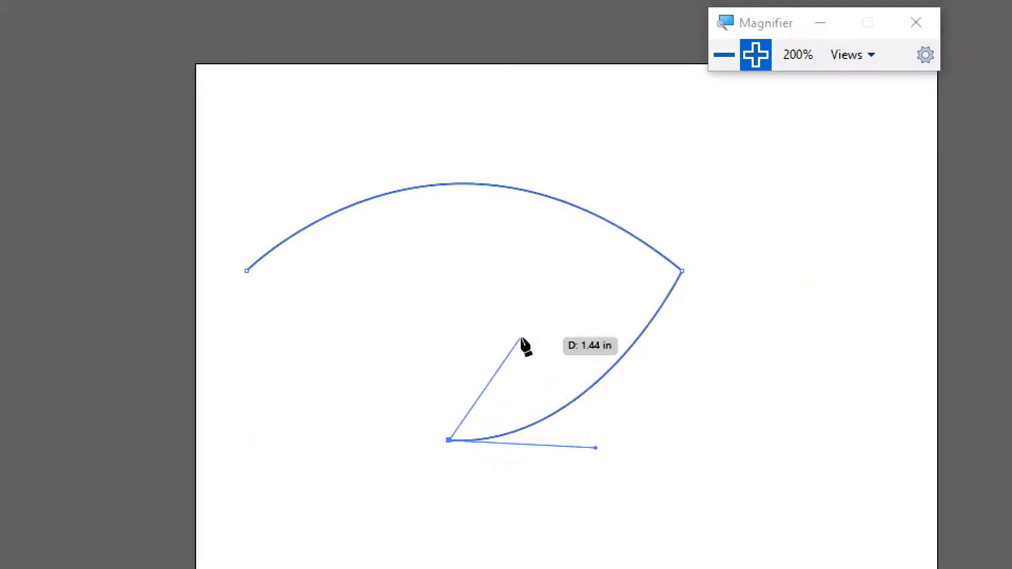
key(ctrl)
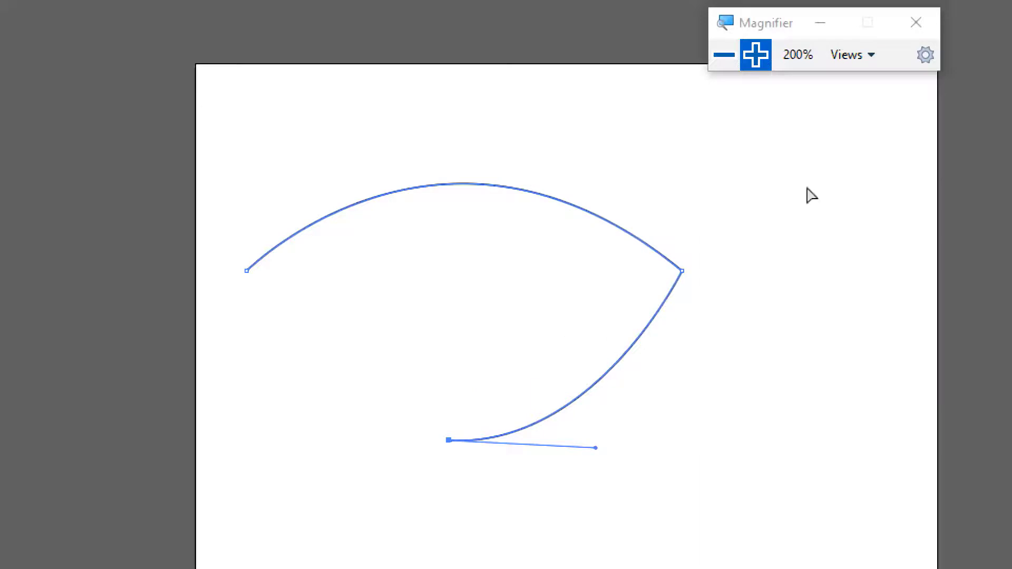
ctrl+click(812, 195)
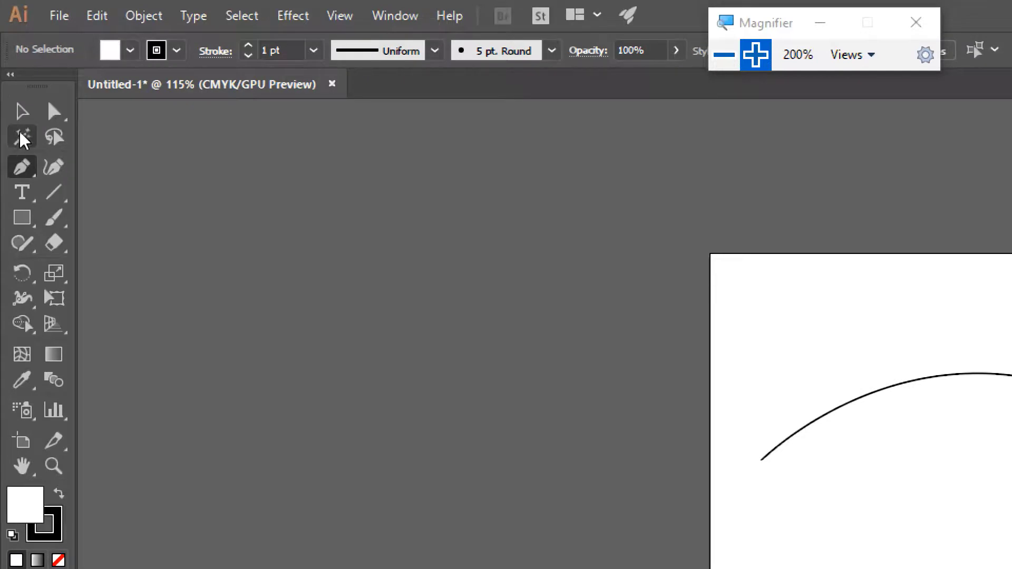
- Continue the arch with Pen anchors at the bottom, closing the lens shape at its left end
click(22, 111)
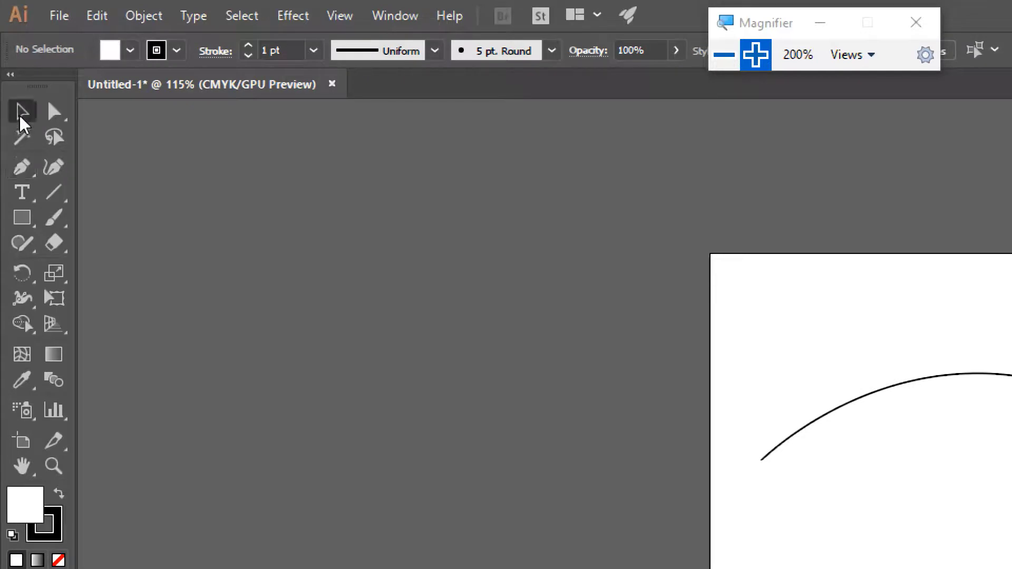
click(814, 294)
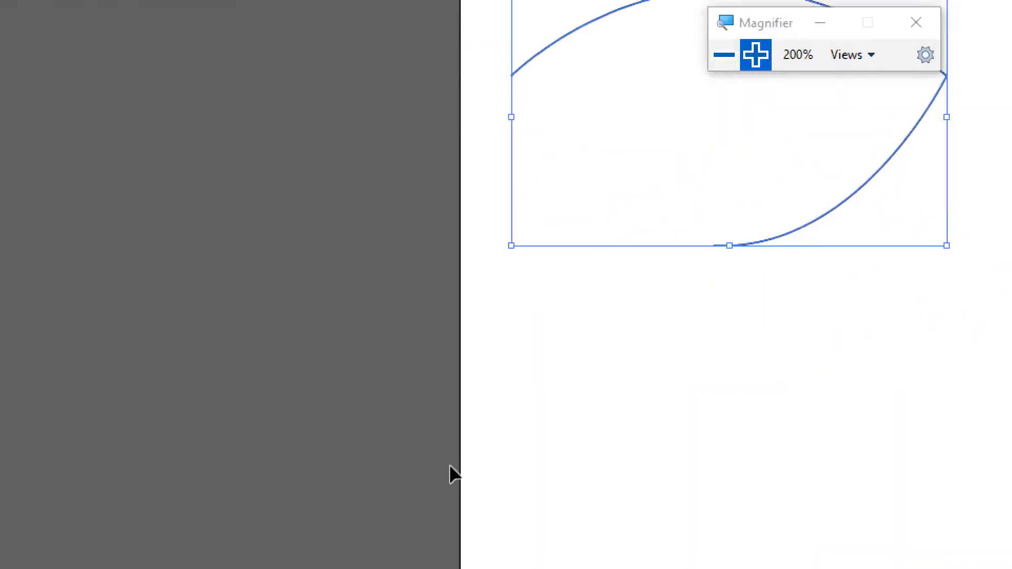
click(21, 165)
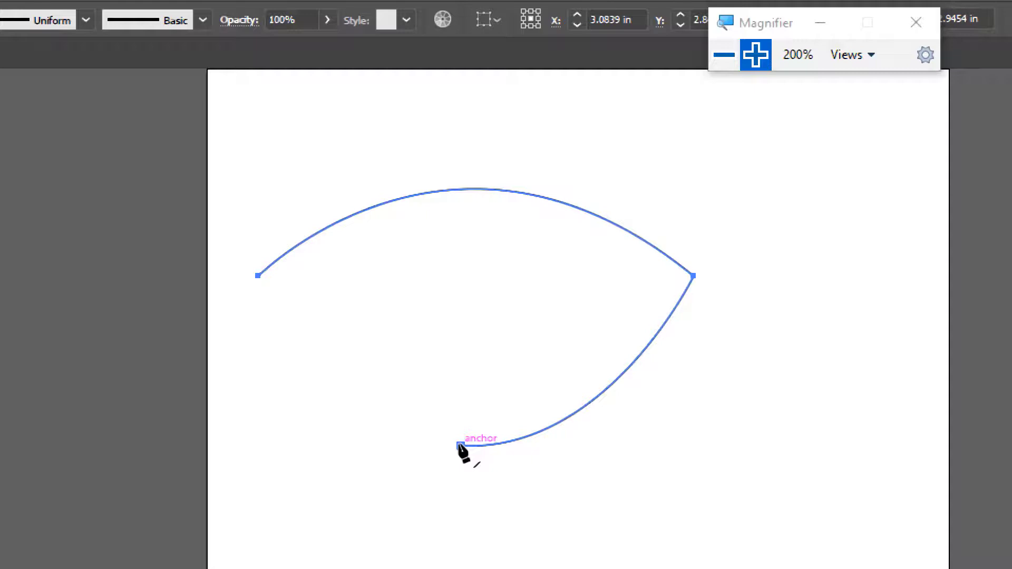
drag(460, 446, 369, 388)
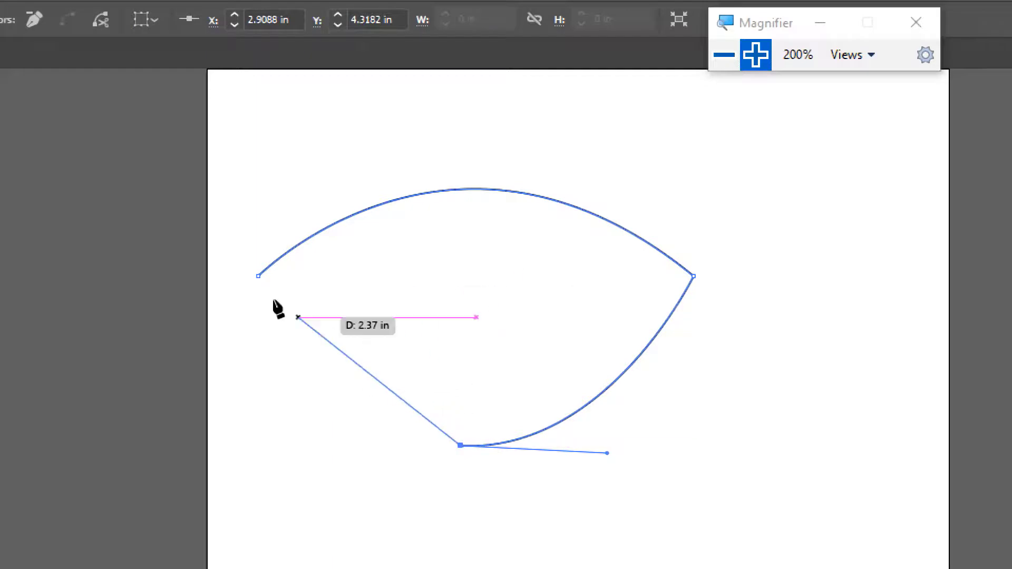
mouse_move(258, 277)
mouse_down()
mouse_move(87, 293)
mouse_move(201, 205)
mouse_up()
scroll(917, 501, down, 10)
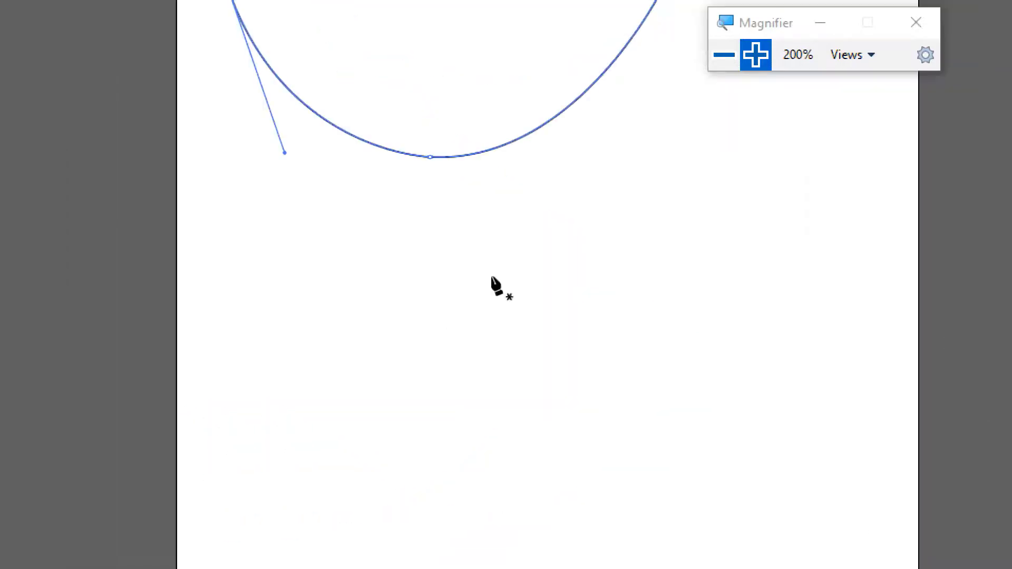
- Draw an upward arc below the lens shape, dropping the handle at its right end
ctrl+click(277, 349)
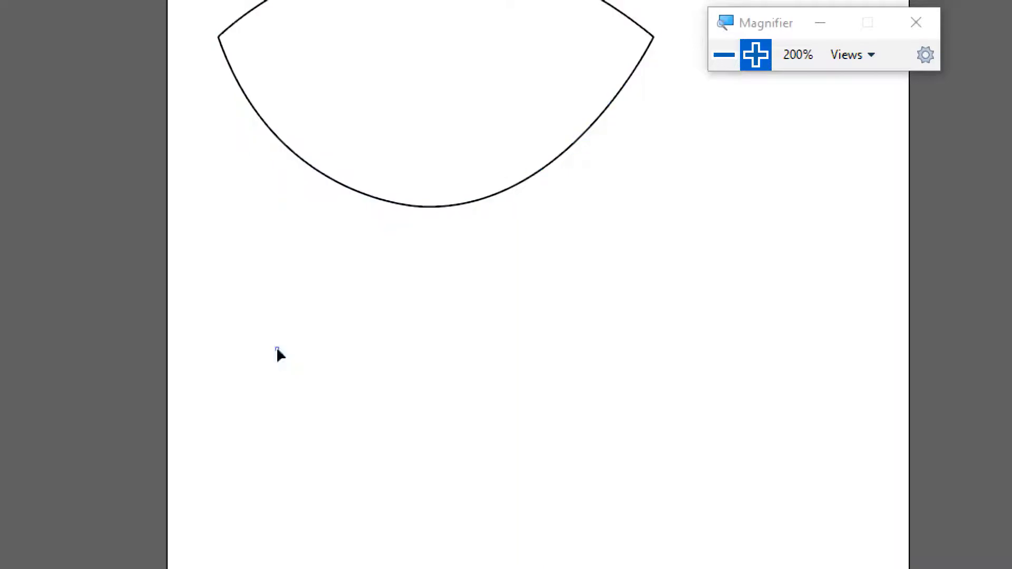
mouse_move(278, 349)
mouse_down()
mouse_move(621, 344)
mouse_move(820, 487)
mouse_up()
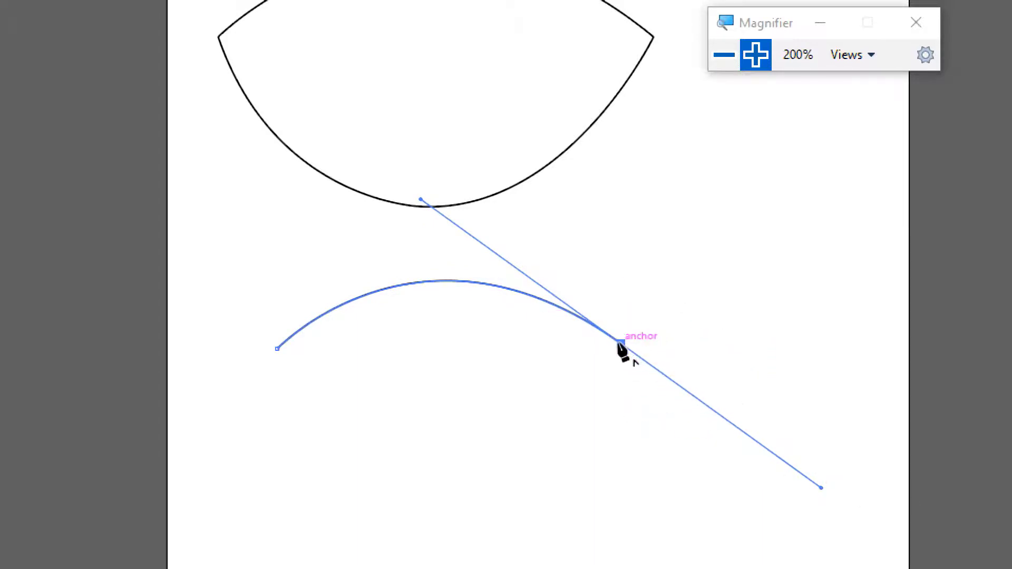
click(620, 344)
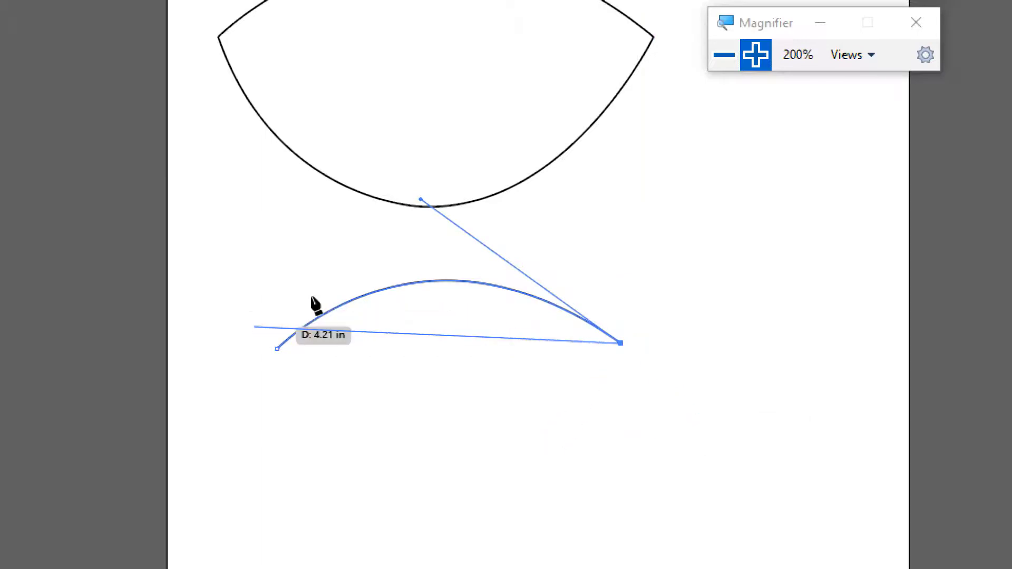
key(a)
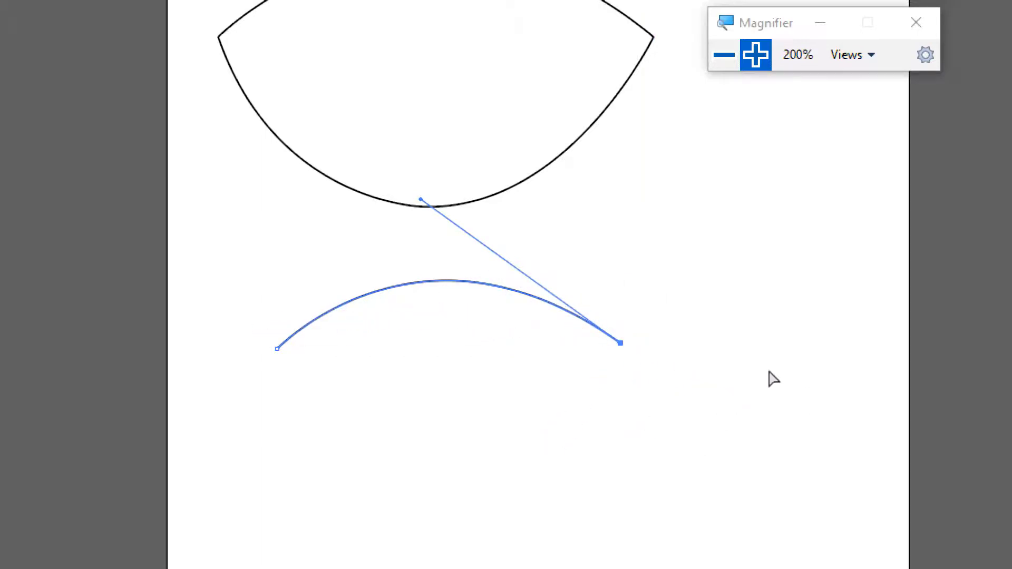
click(769, 378)
key(p)
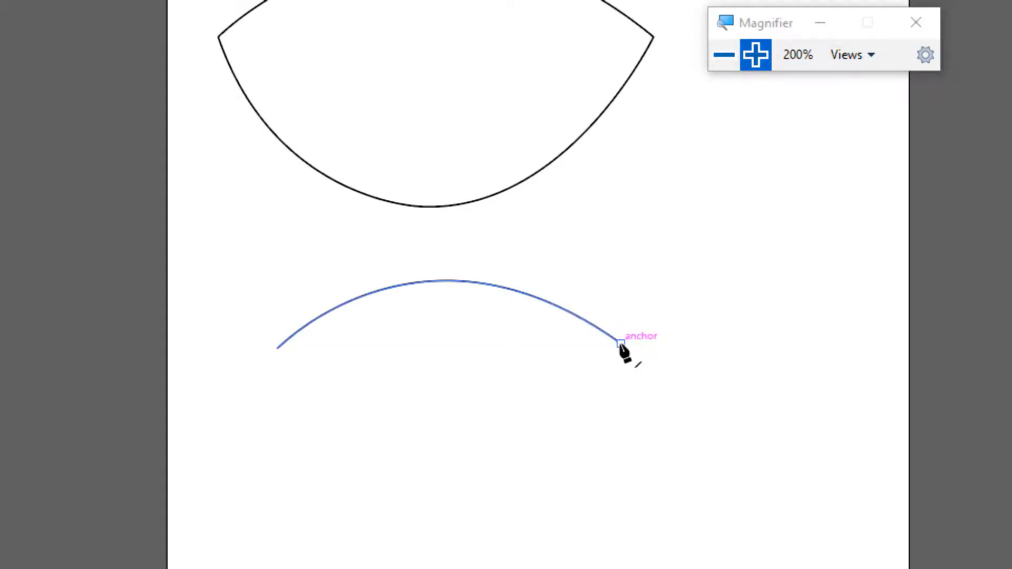
- Extend the arc with a lower curve sweeping back leftward, leaving the path open
drag(621, 343, 436, 416)
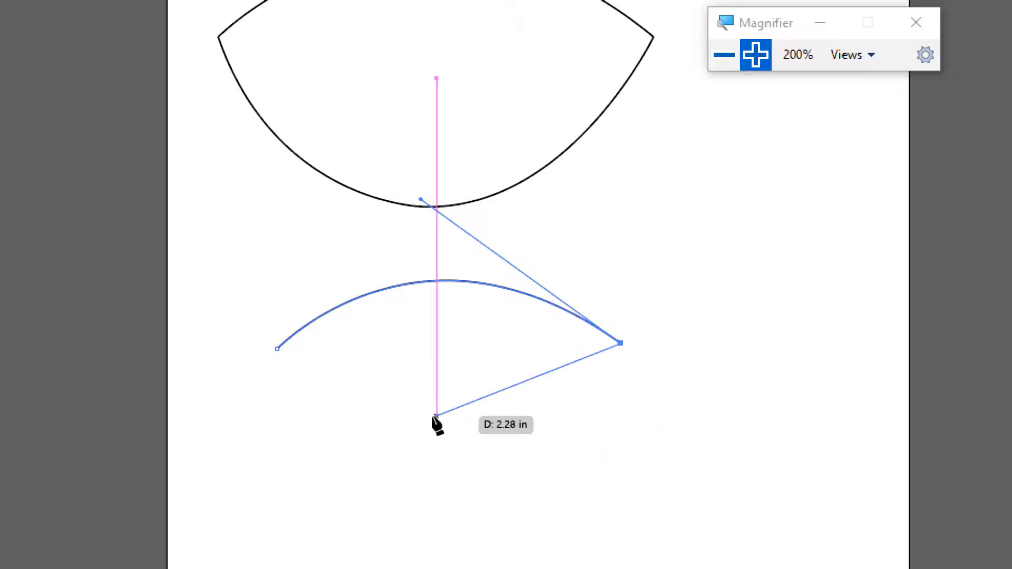
drag(436, 416, 227, 367)
ctrl+click(372, 404)
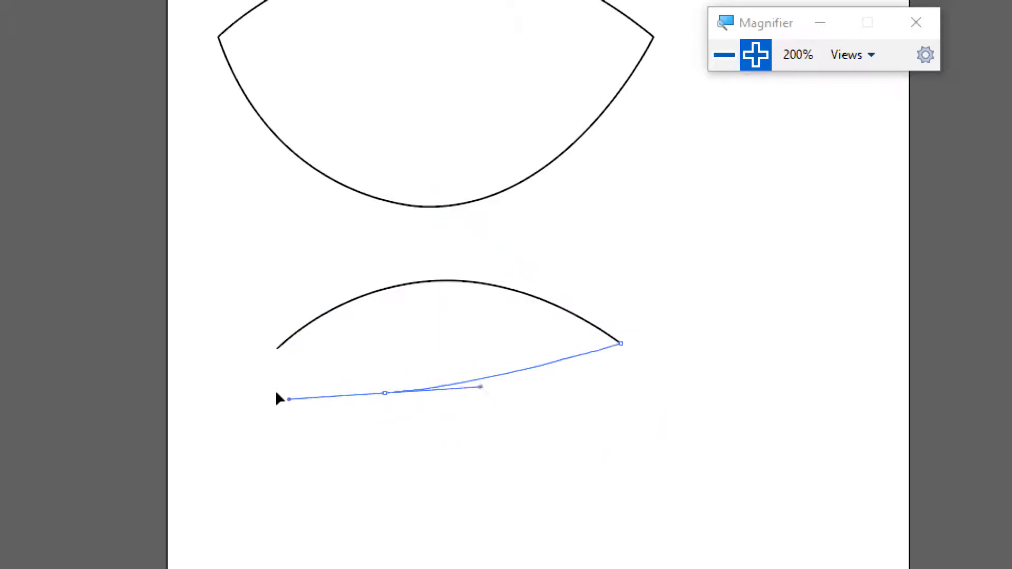
click(384, 394)
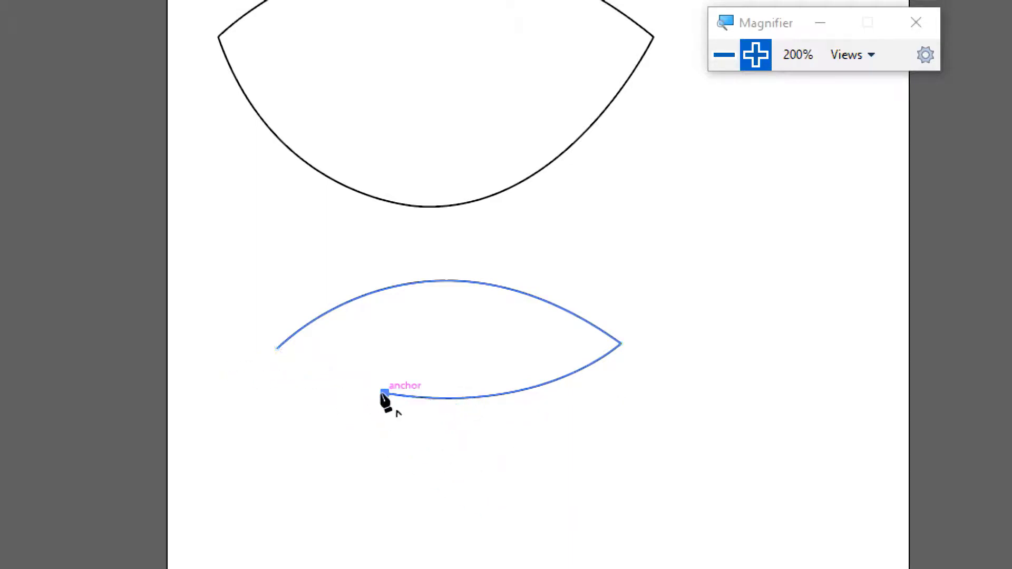
drag(384, 393, 542, 418)
ctrl+click(655, 481)
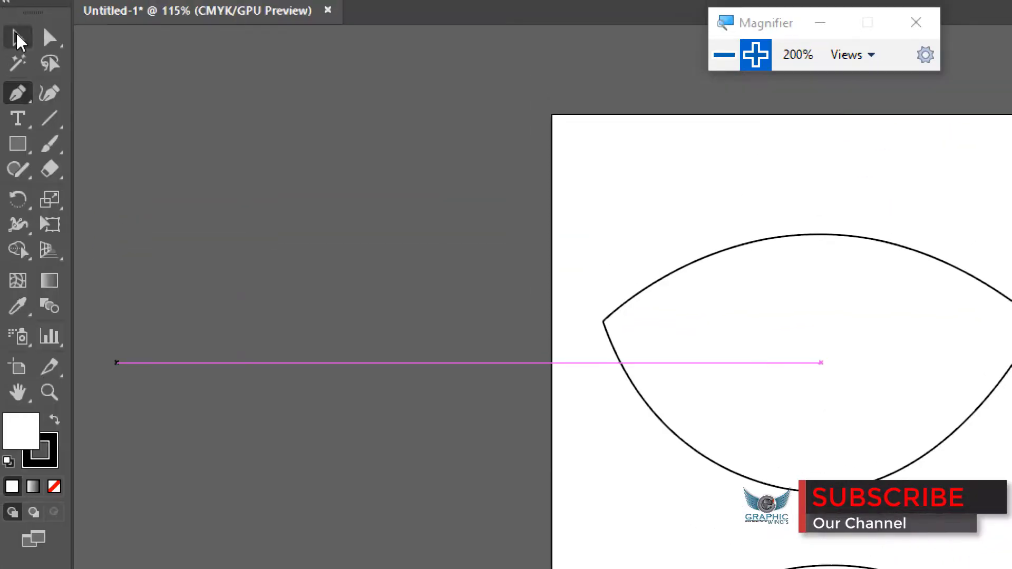
click(18, 35)
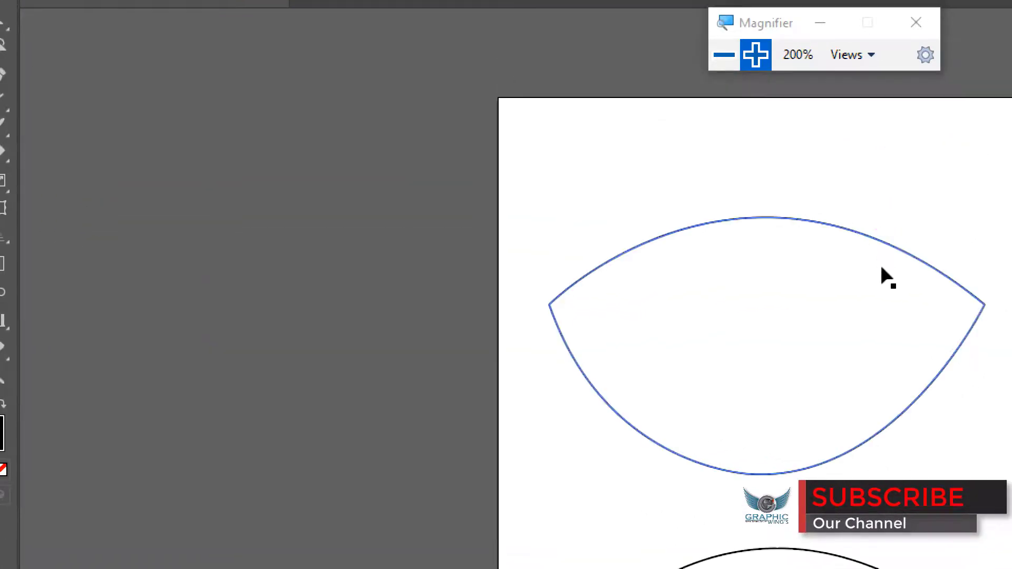
click(889, 516)
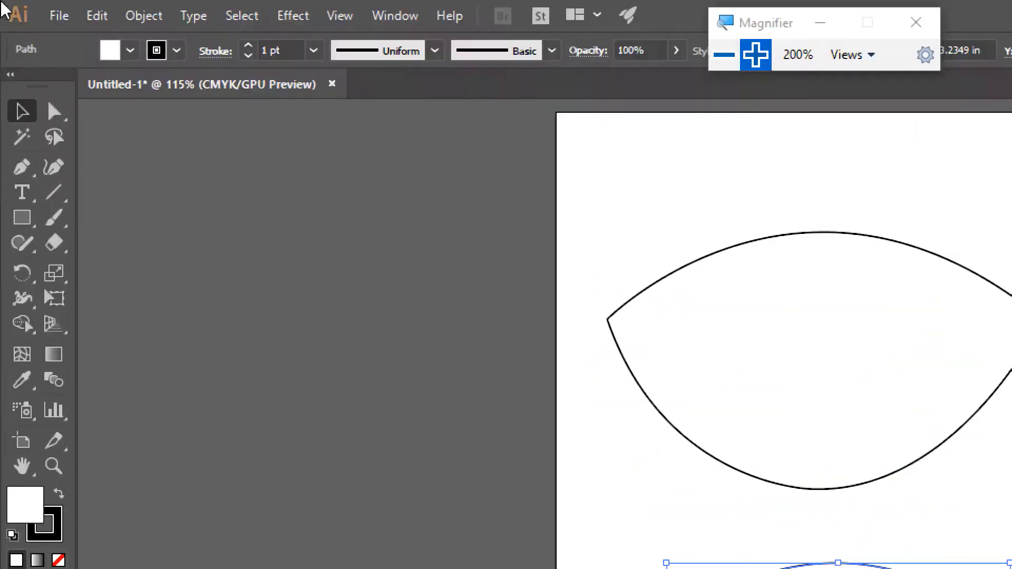
click(22, 168)
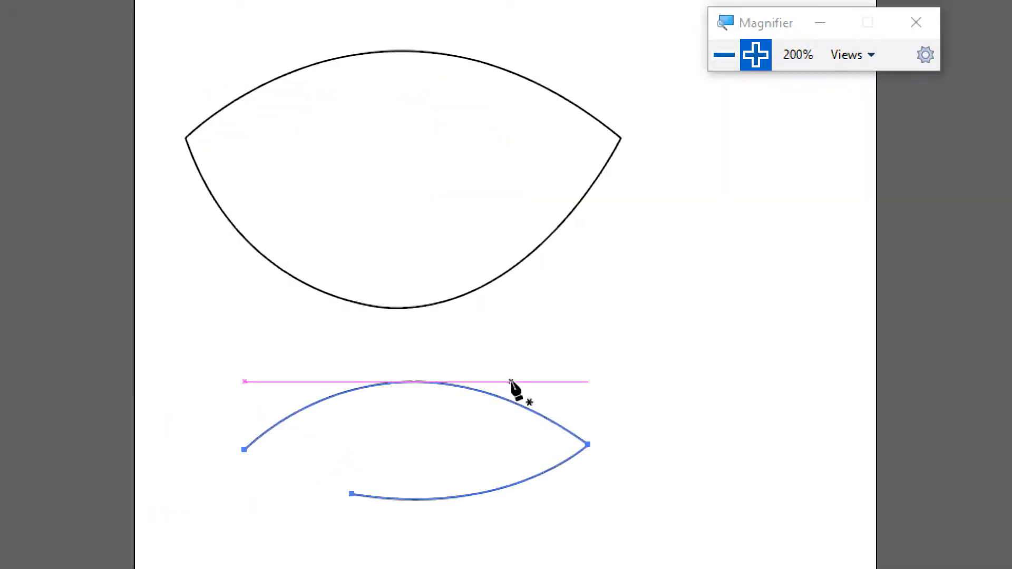
click(428, 380)
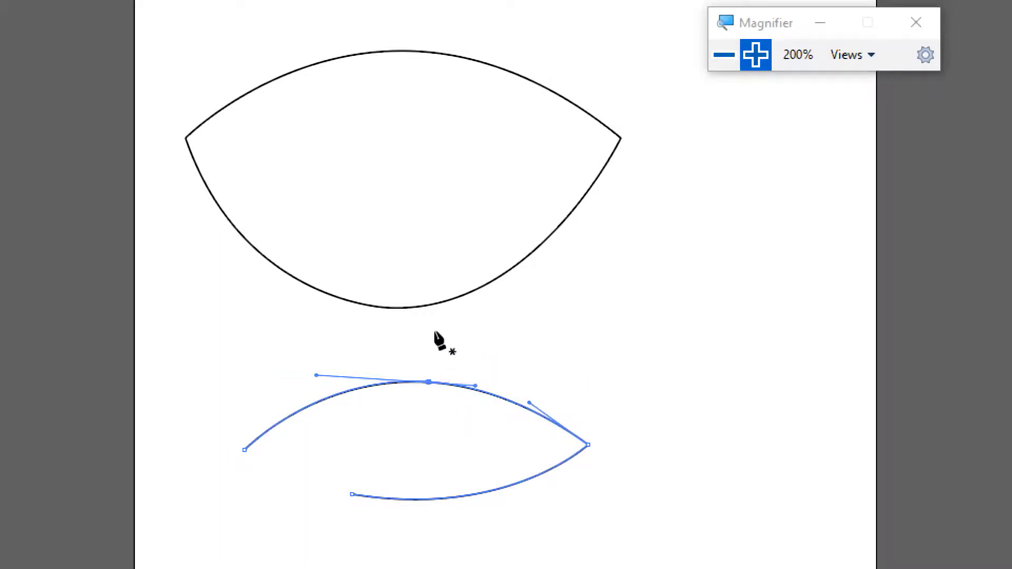
key(ctrl+z)
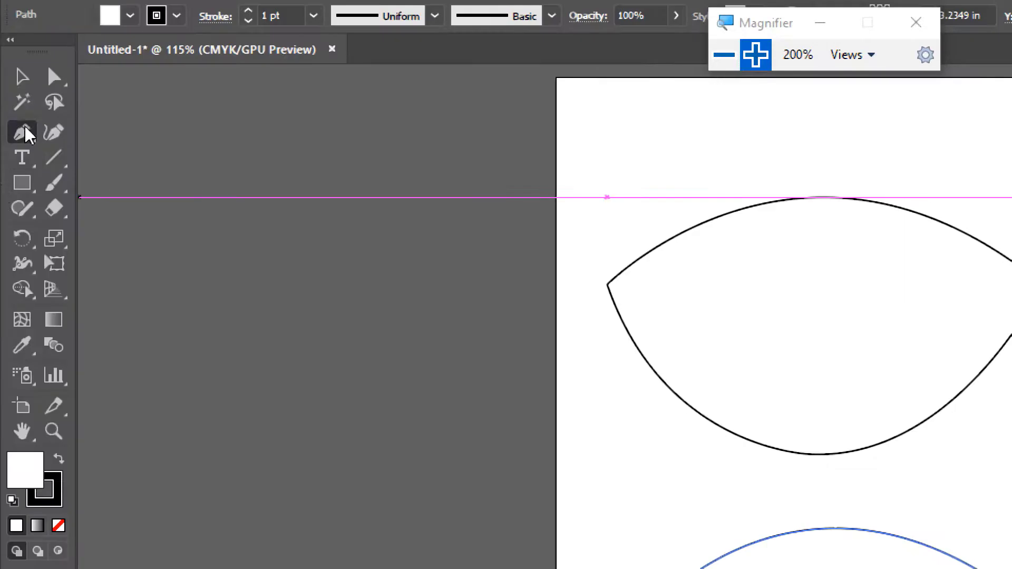
click(25, 129)
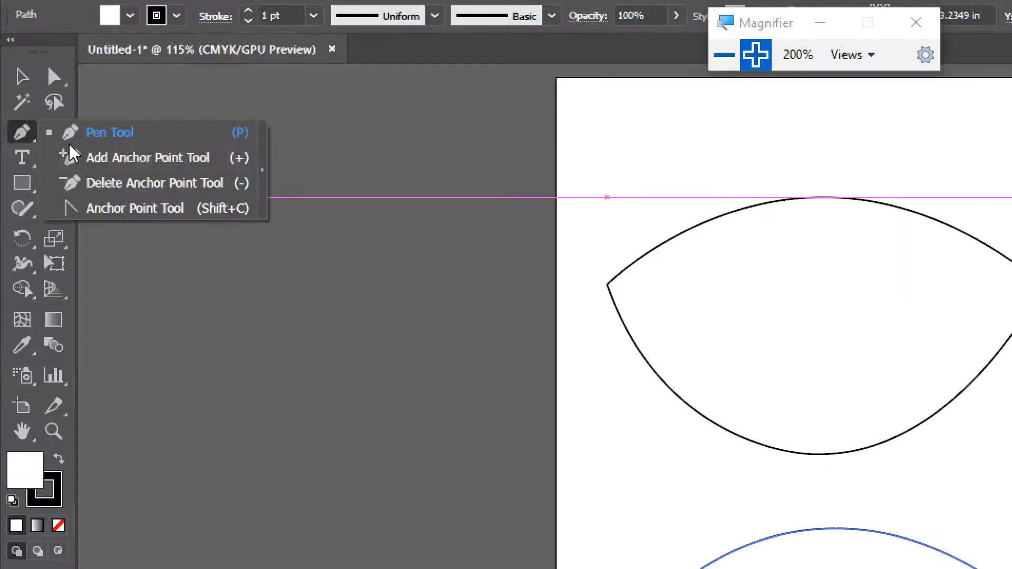
click(148, 157)
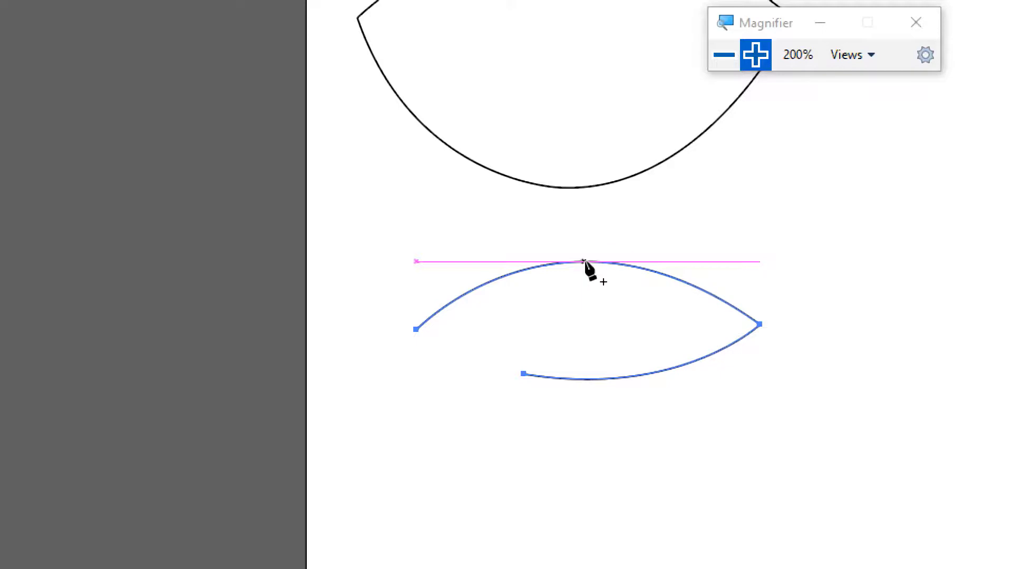
click(588, 261)
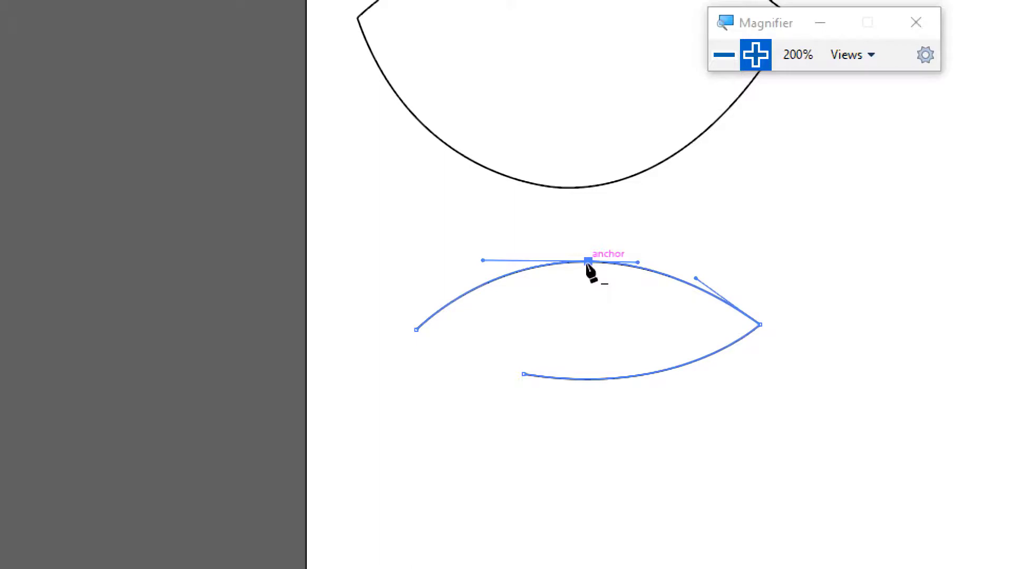
click(588, 262)
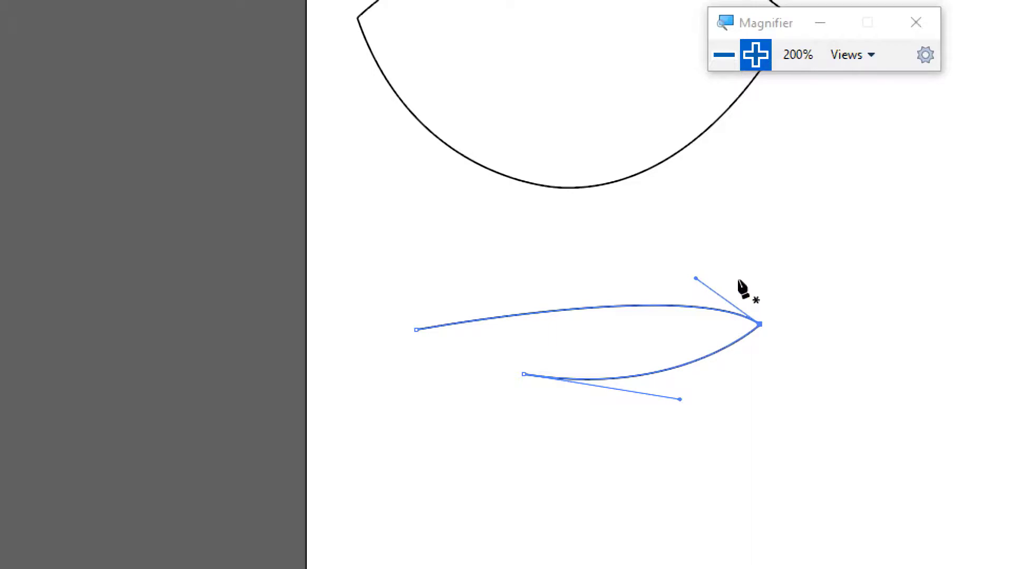
key(a)
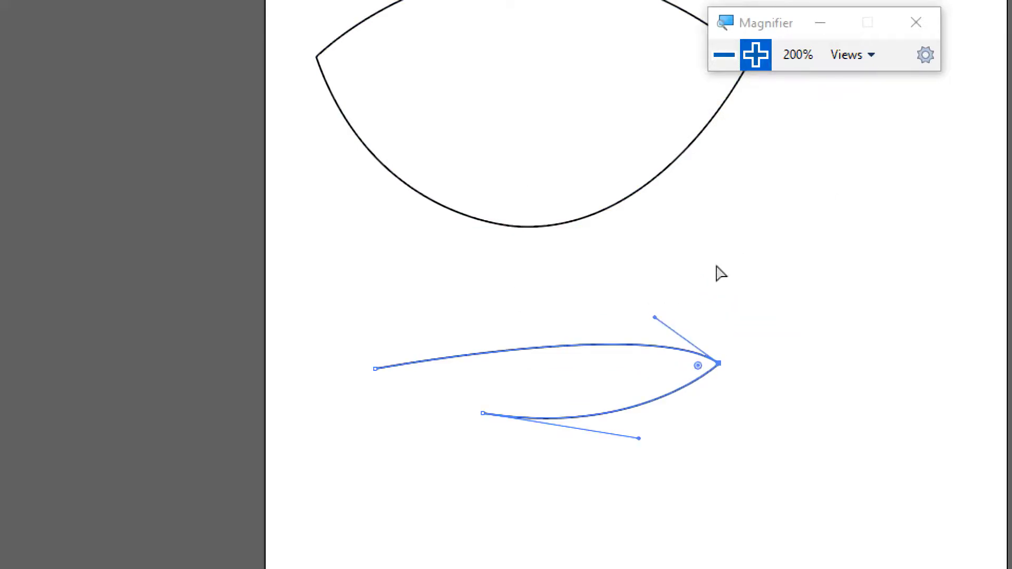
drag(655, 317, 523, 236)
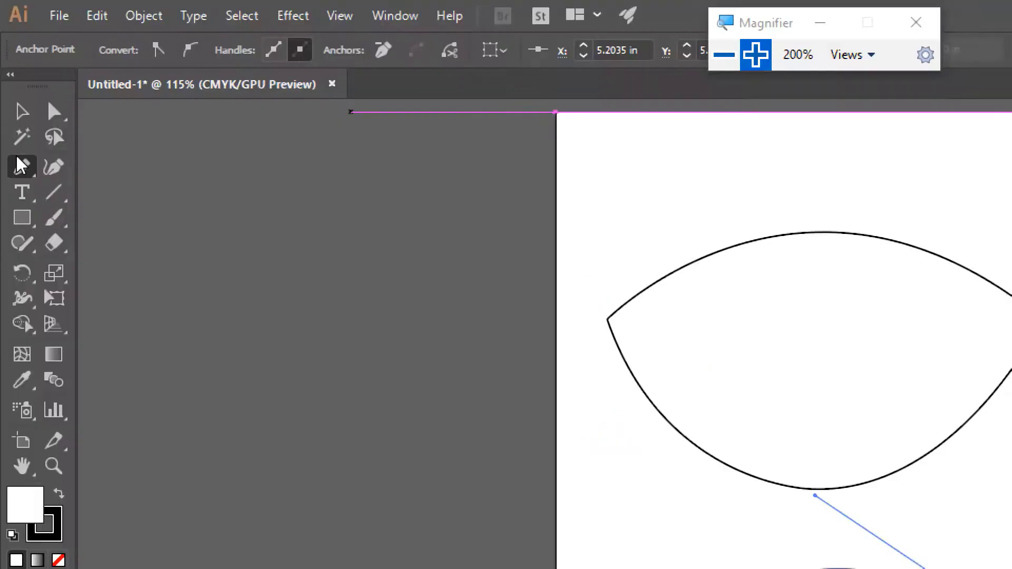
mouse_move(21, 166)
mouse_down()
mouse_move(35, 164)
mouse_move(79, 242)
mouse_up()
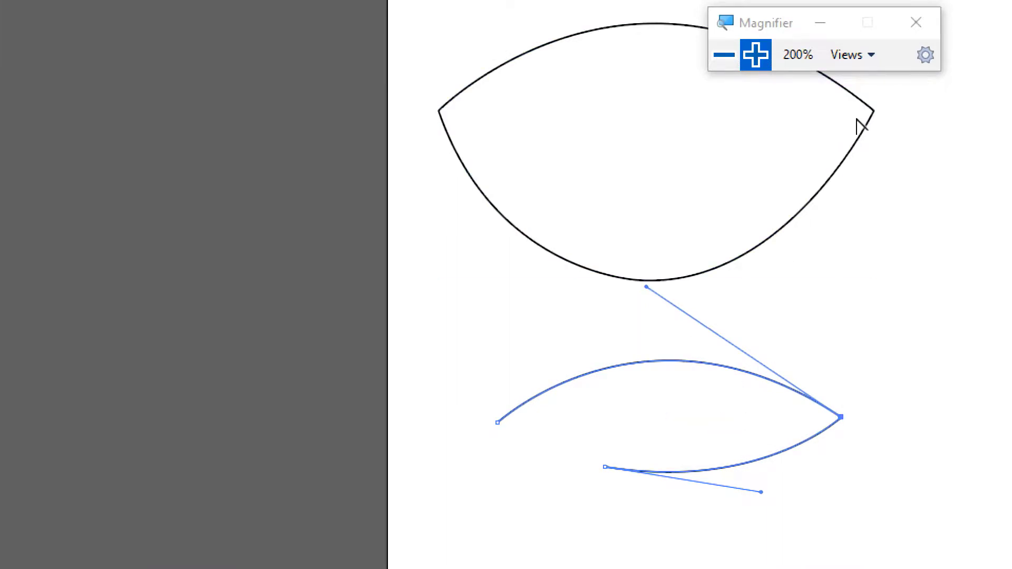
- Undo the top-edge bend and drag handles from the left anchor into a rounded teardrop end
click(874, 112)
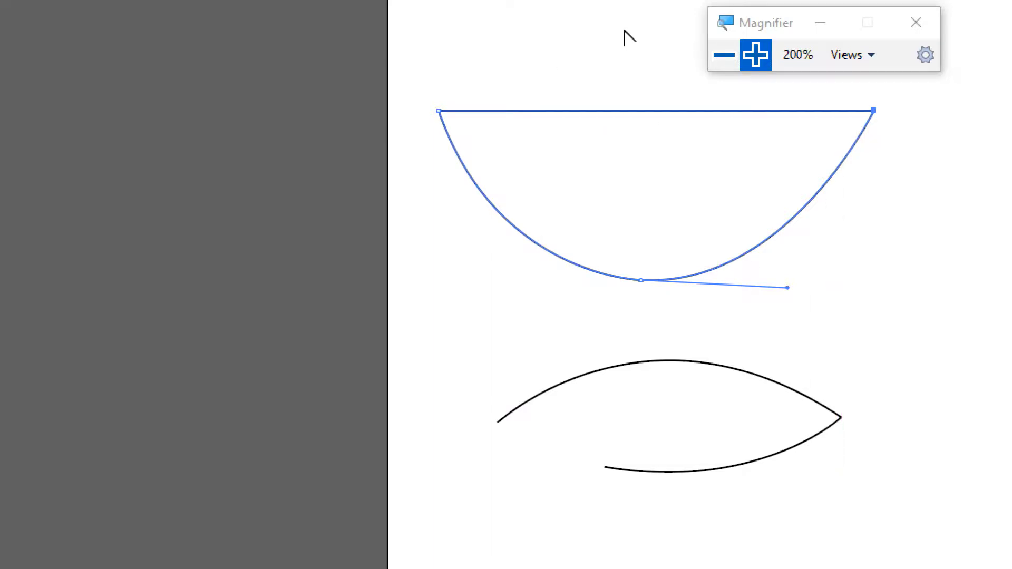
key(v)
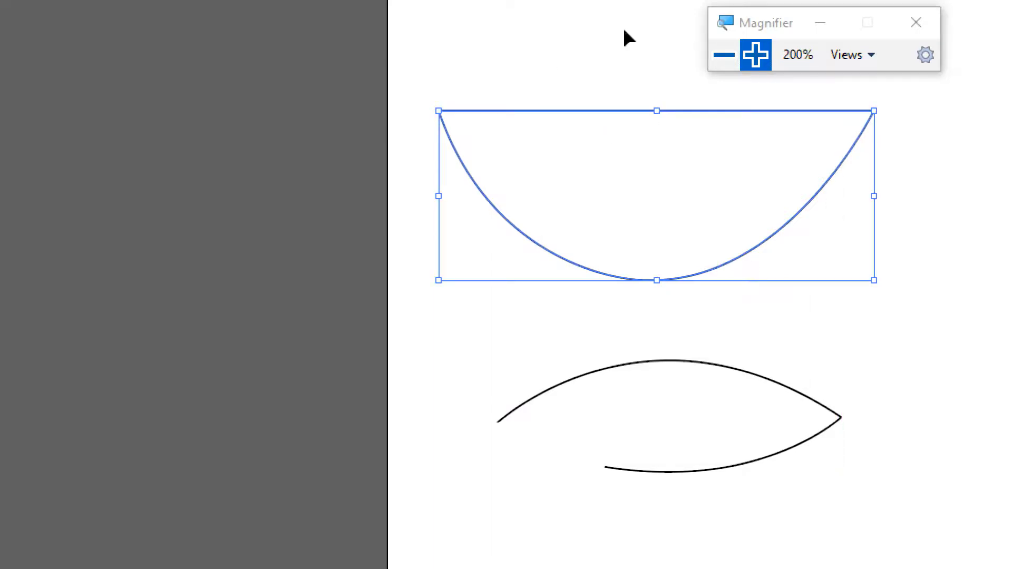
key(a)
drag(656, 110, 627, 32)
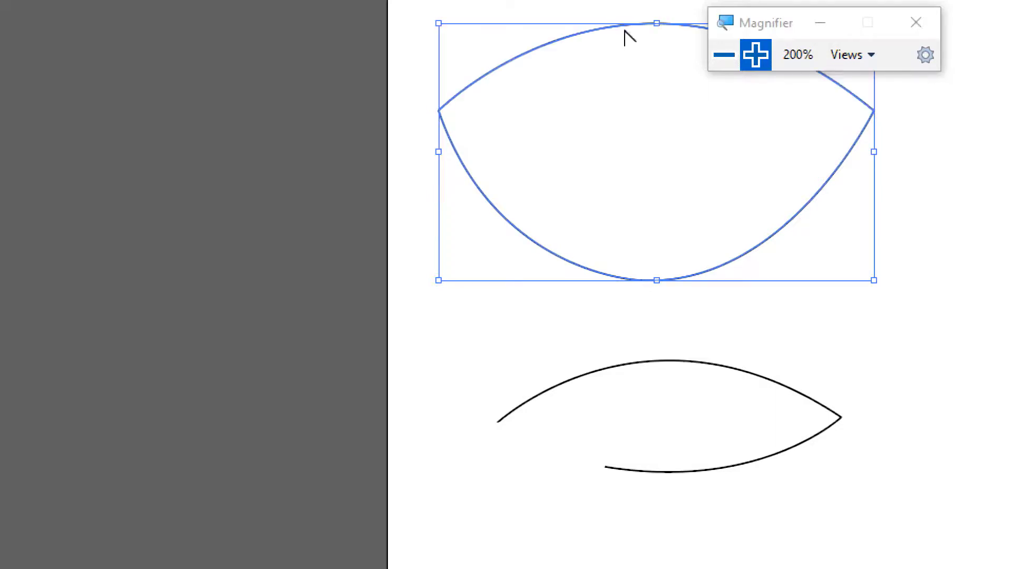
scroll(839, 231, up, 2)
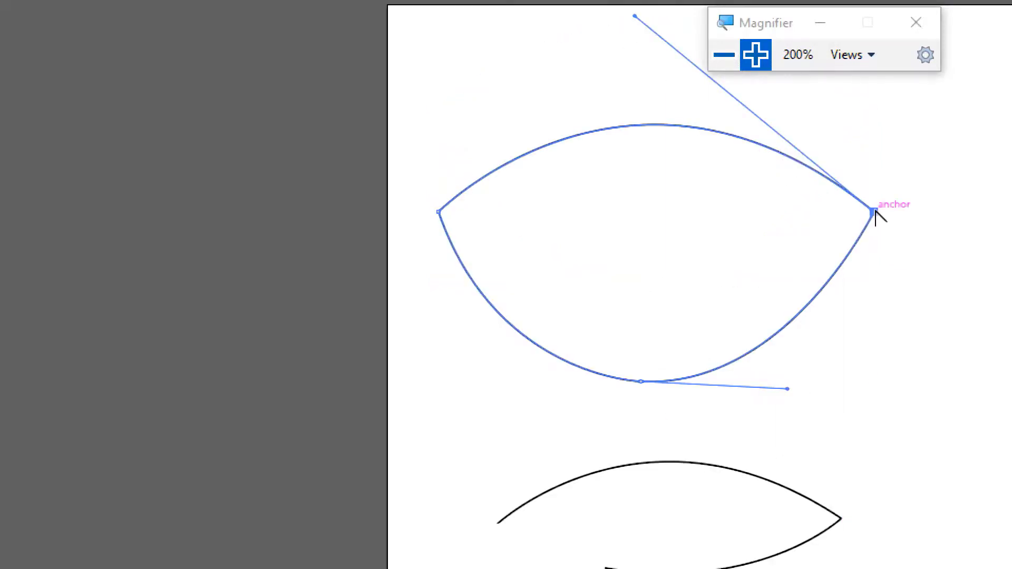
key(ctrl+z)
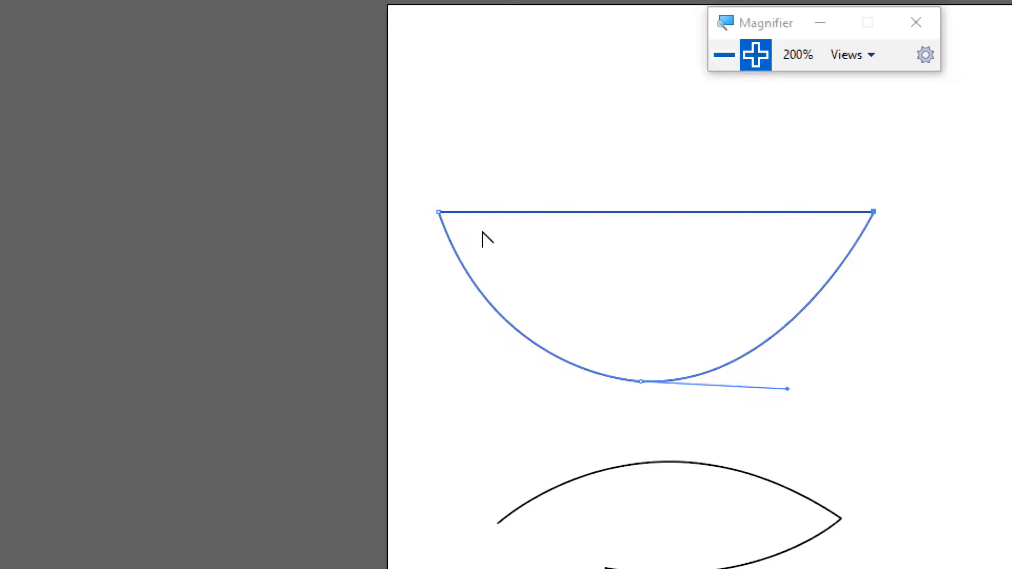
drag(440, 213, 474, 61)
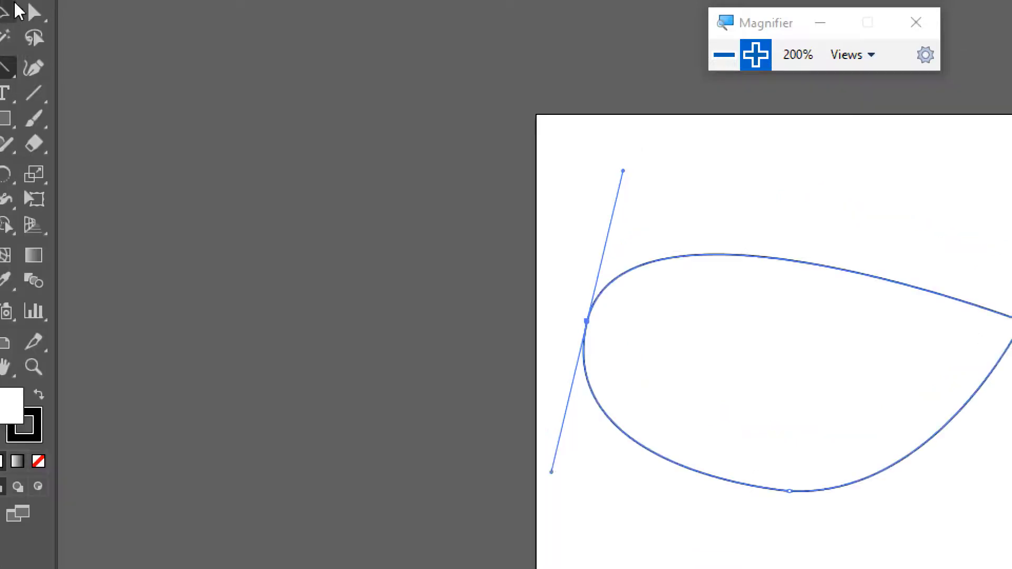
- Draw a closed triangle with the Pen tool on the right of the artboard
click(10, 64)
click(87, 68)
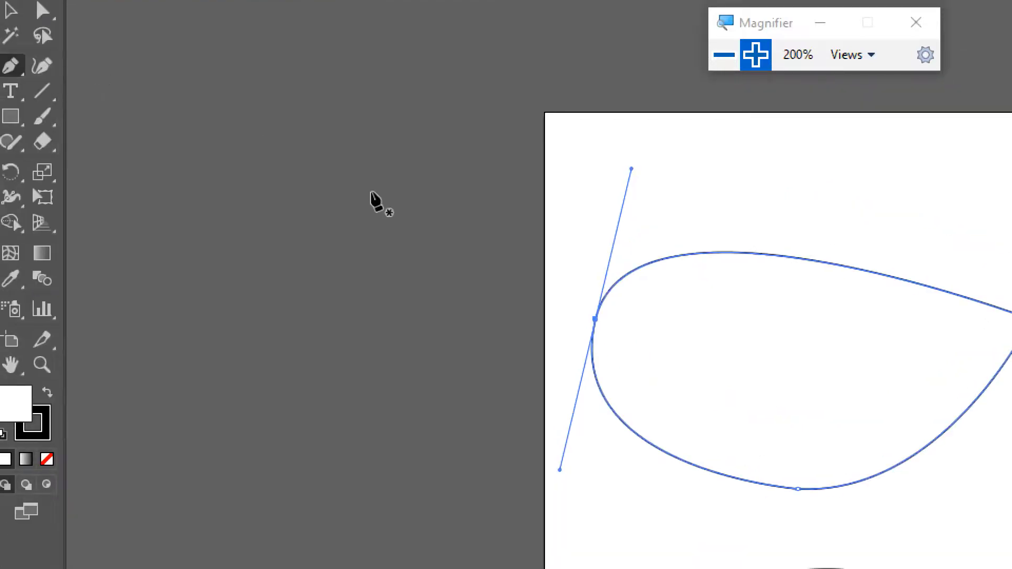
click(826, 208)
click(915, 177)
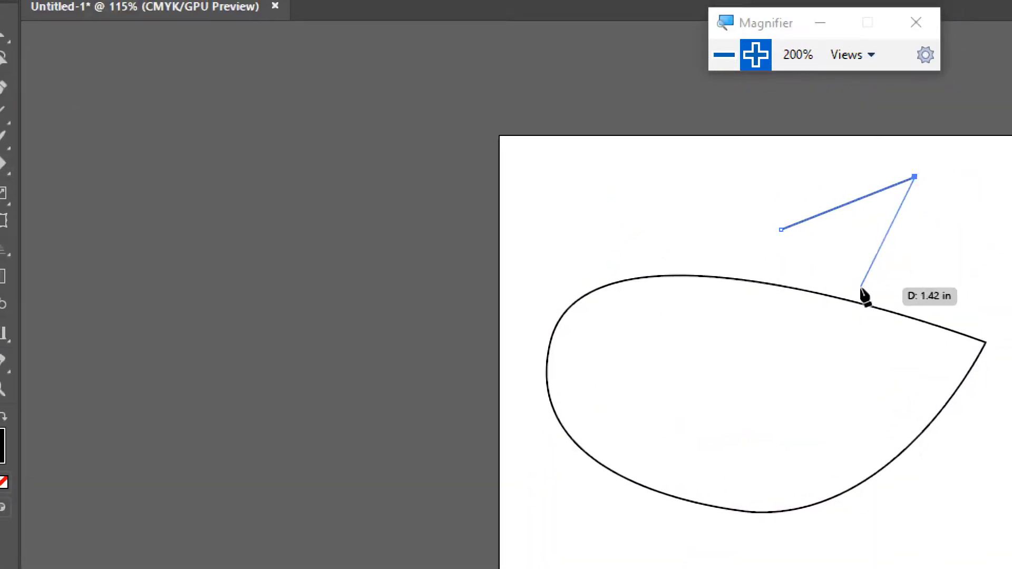
click(859, 287)
click(781, 230)
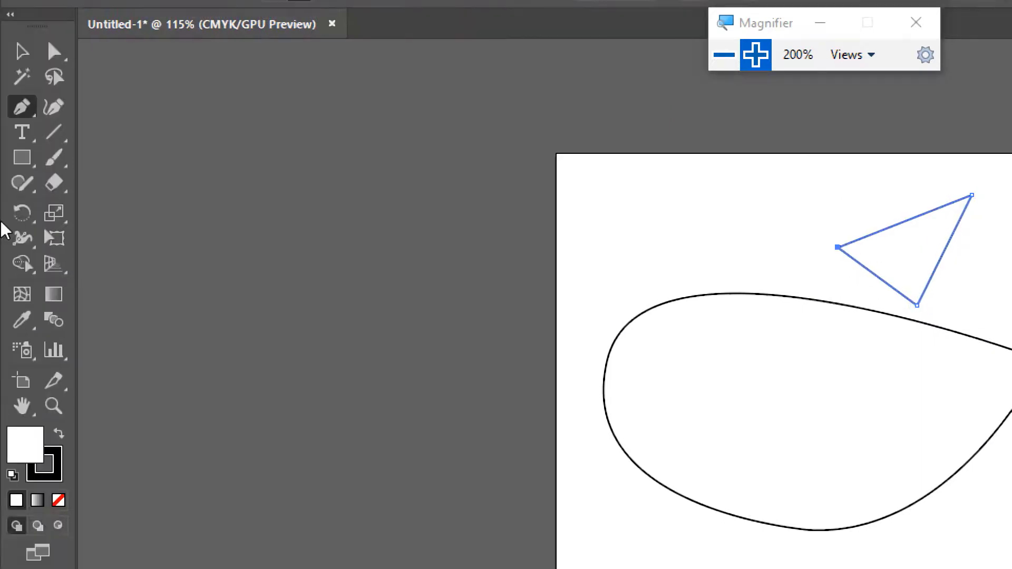
- Round the triangle's bottom, top and left corners into an egg shape with the Anchor Point tool
click(21, 169)
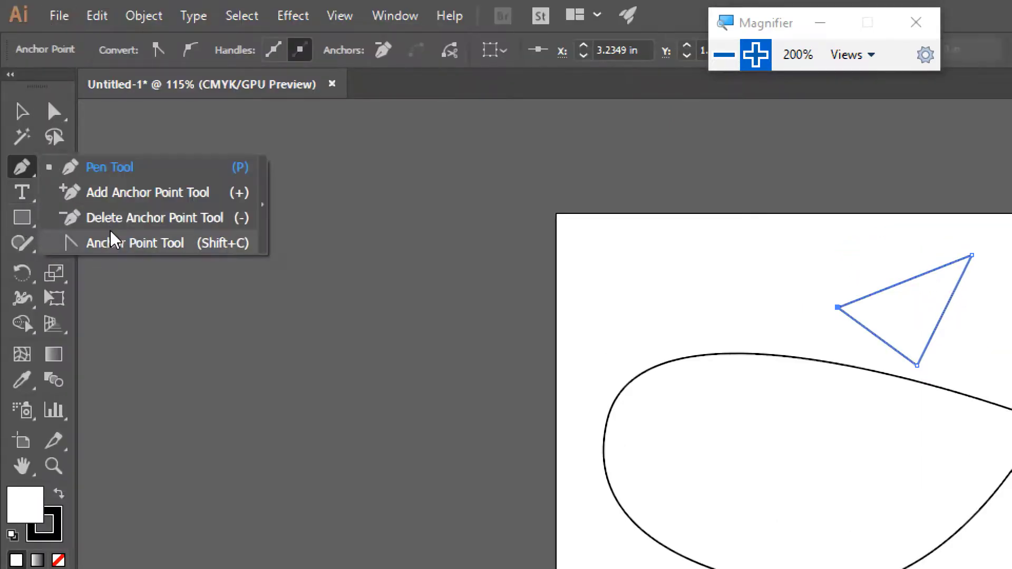
click(118, 243)
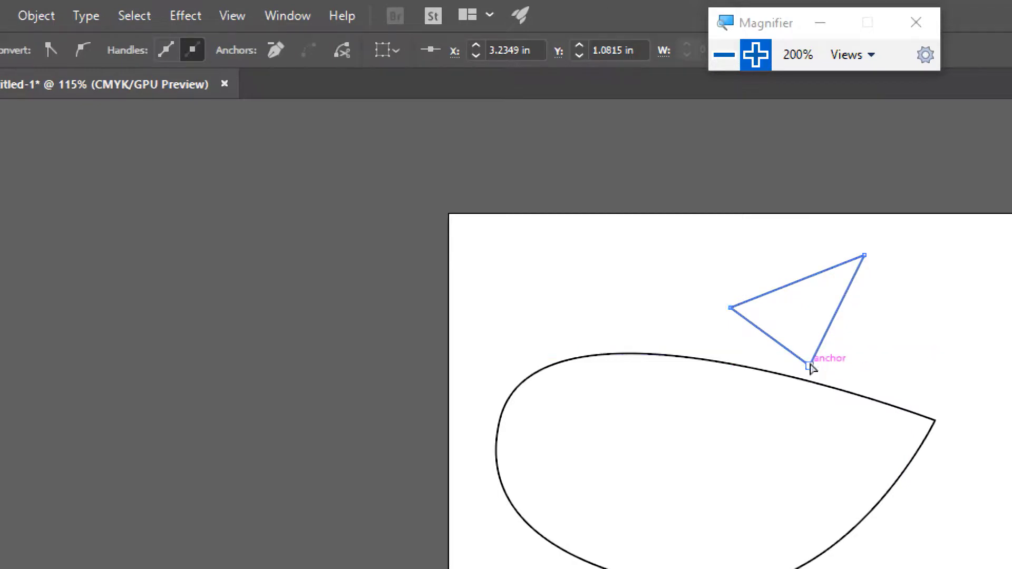
drag(811, 367, 737, 390)
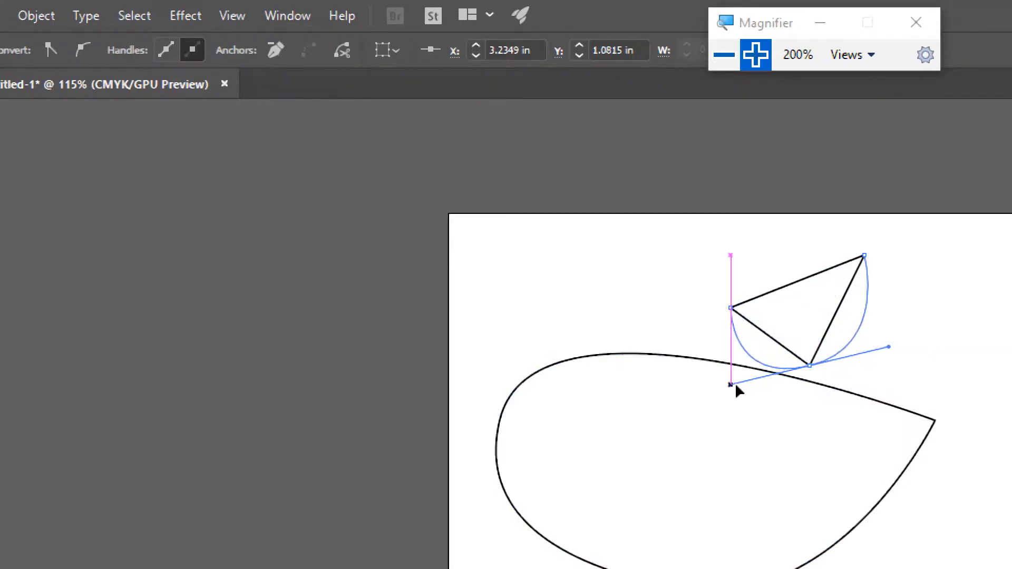
drag(737, 390, 768, 375)
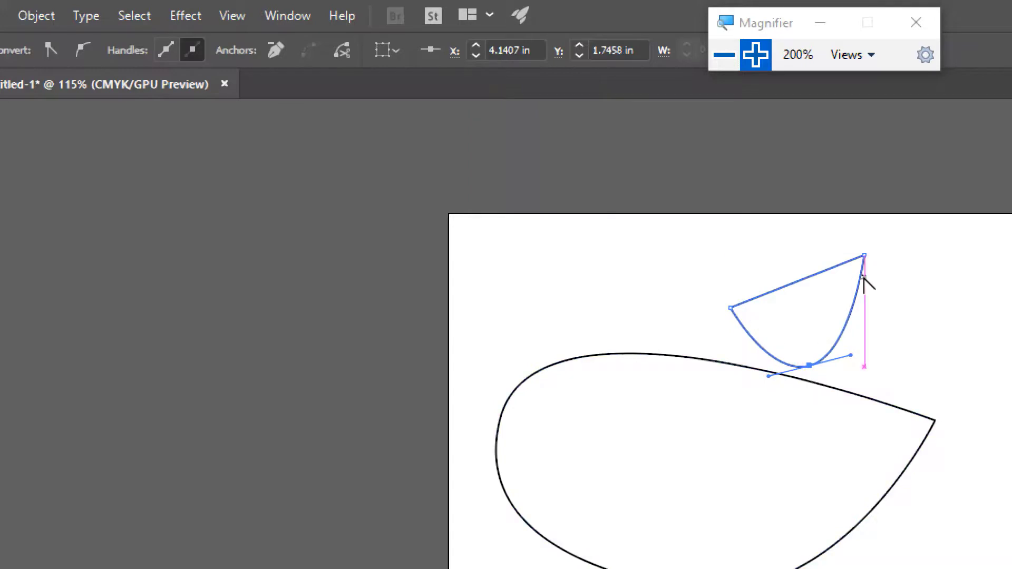
drag(864, 256, 897, 274)
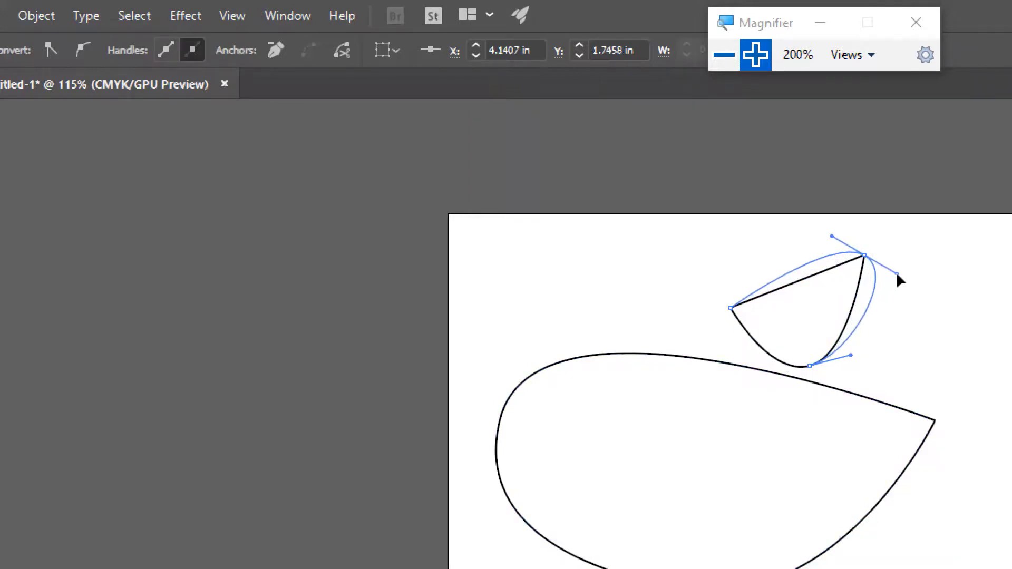
mouse_move(731, 308)
mouse_down()
mouse_move(723, 324)
mouse_move(747, 260)
mouse_up()
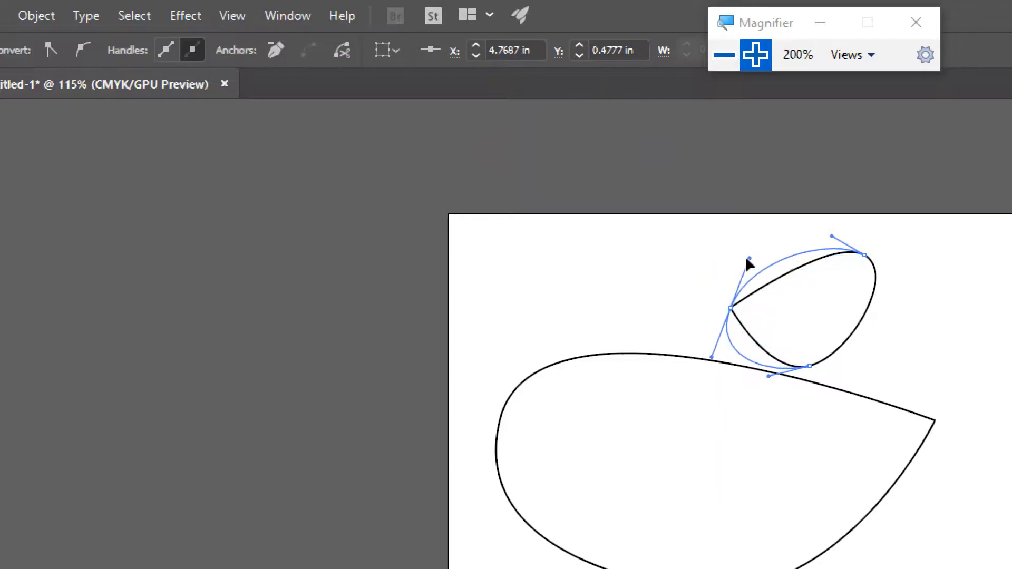
drag(746, 259, 735, 262)
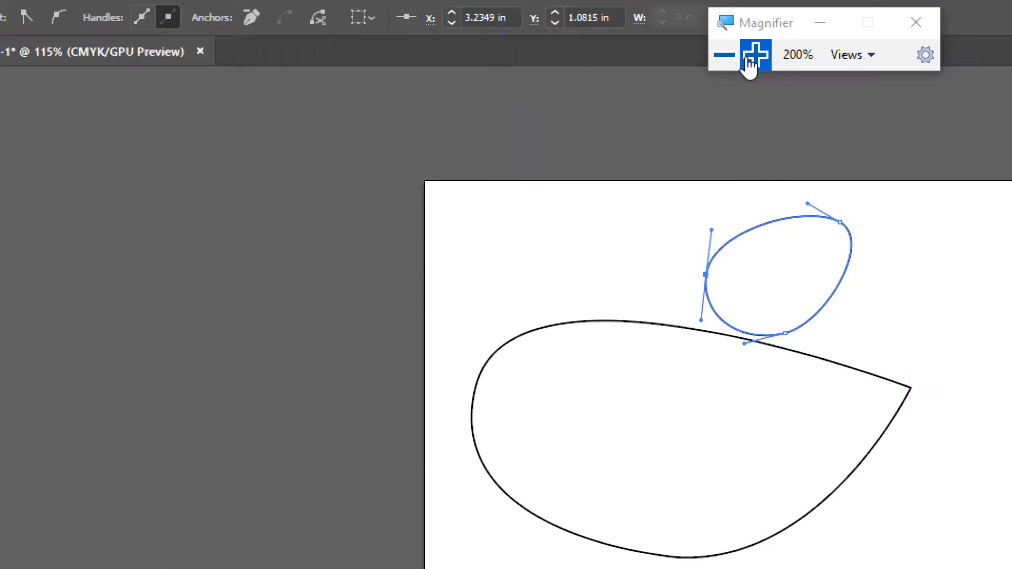
click(725, 55)
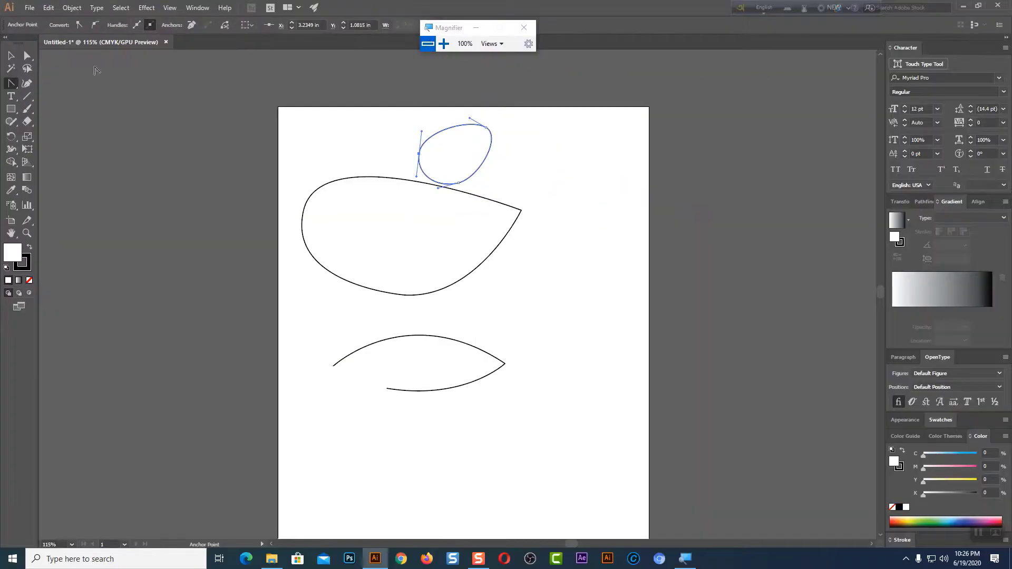
- Marquee-select all the practice shapes and delete them
key(v)
drag(278, 160, 593, 409)
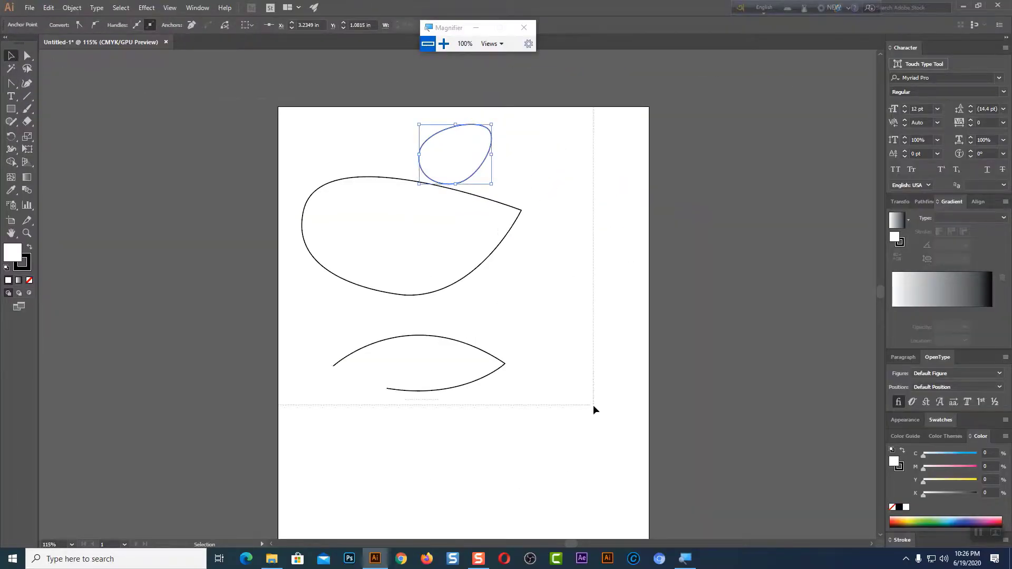
key(Delete)
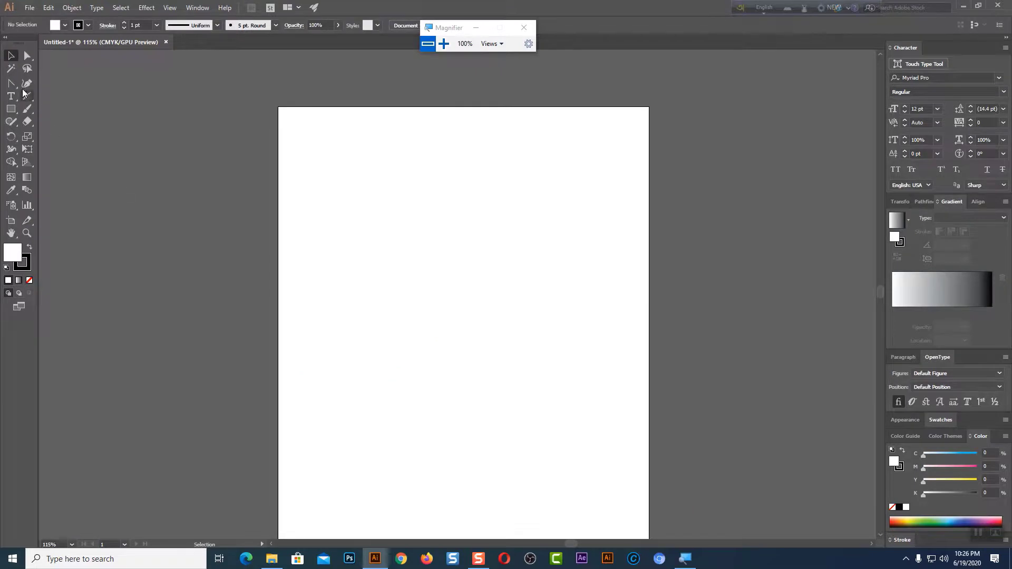
drag(10, 84, 40, 83)
- Trace a lip outline with a sagging lower curve and wavy upper edge, closing on the start anchor
click(327, 225)
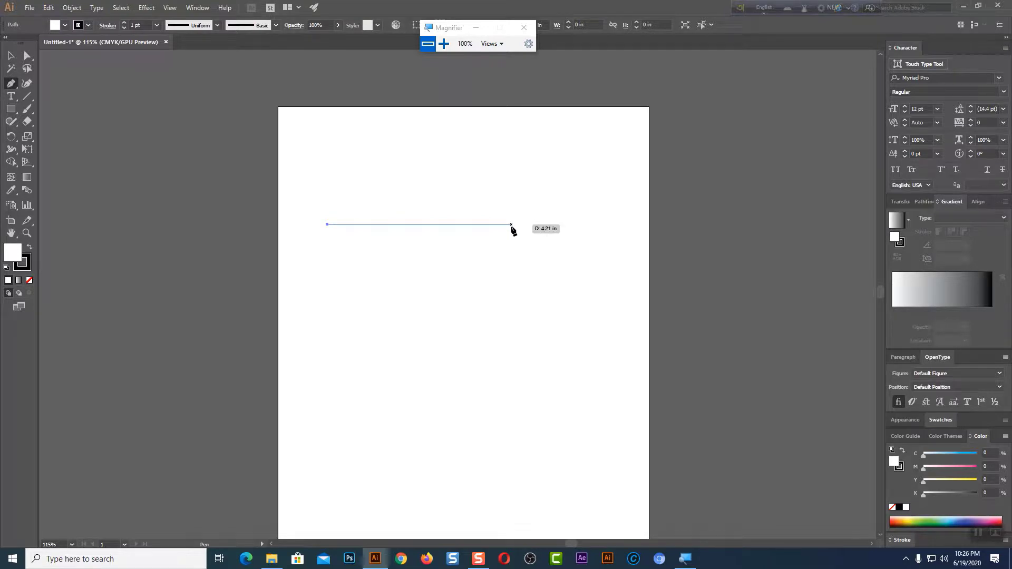
mouse_move(511, 225)
mouse_down()
mouse_move(617, 311)
mouse_move(537, 214)
mouse_move(606, 132)
mouse_up()
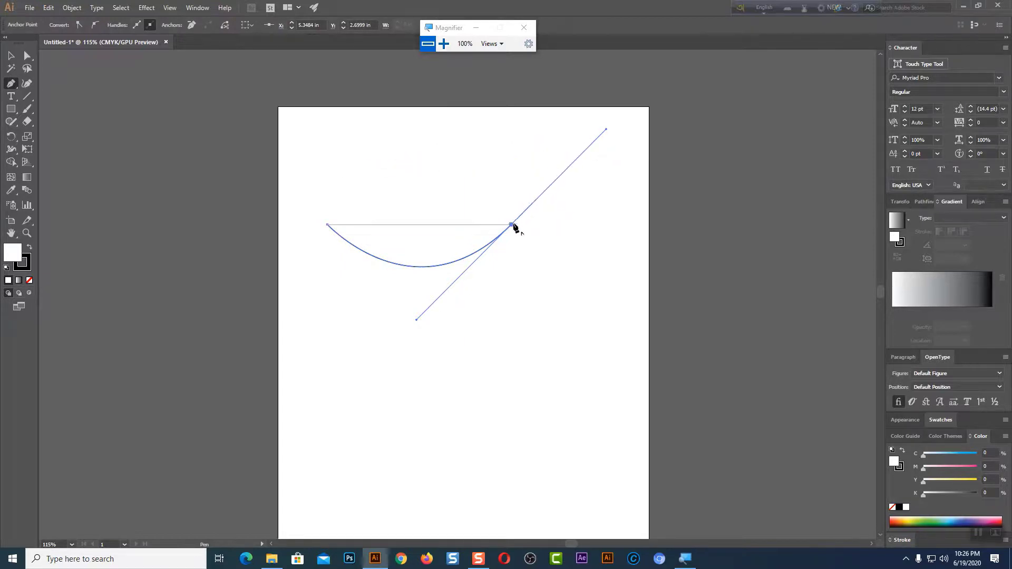
click(512, 226)
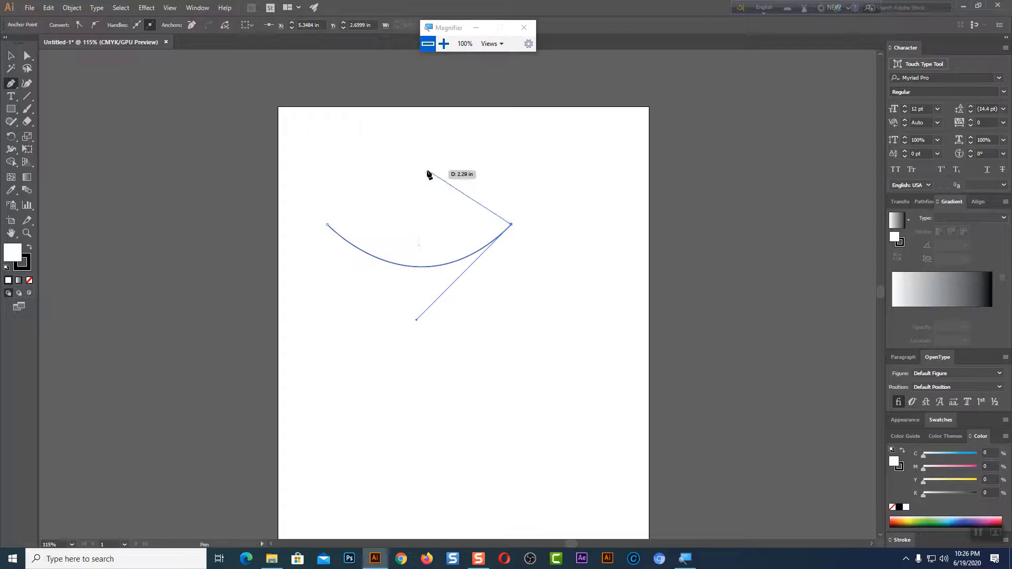
mouse_move(427, 170)
mouse_down()
mouse_move(327, 172)
mouse_move(339, 203)
mouse_up()
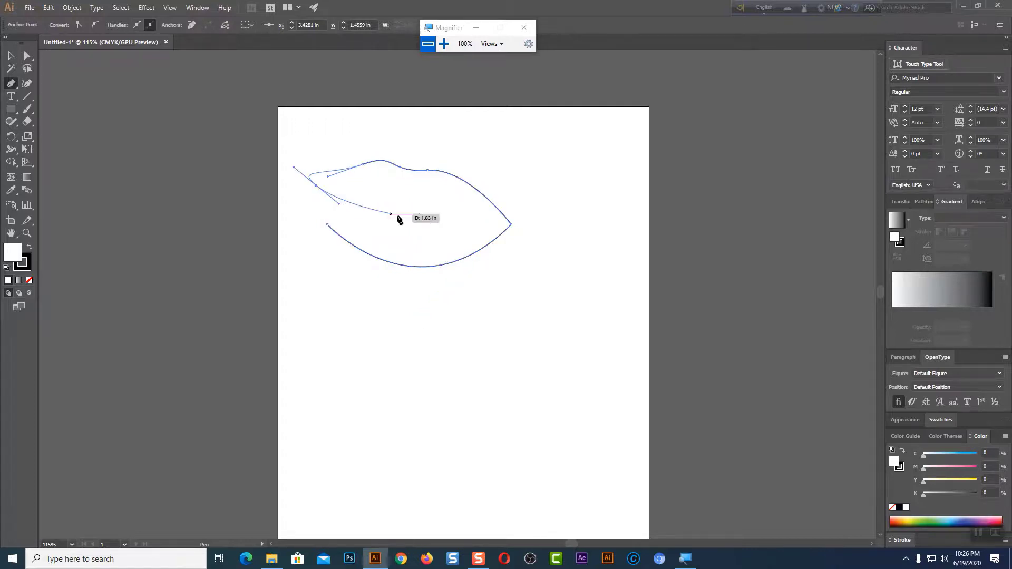
drag(406, 216, 433, 219)
drag(496, 184, 472, 136)
drag(302, 166, 316, 187)
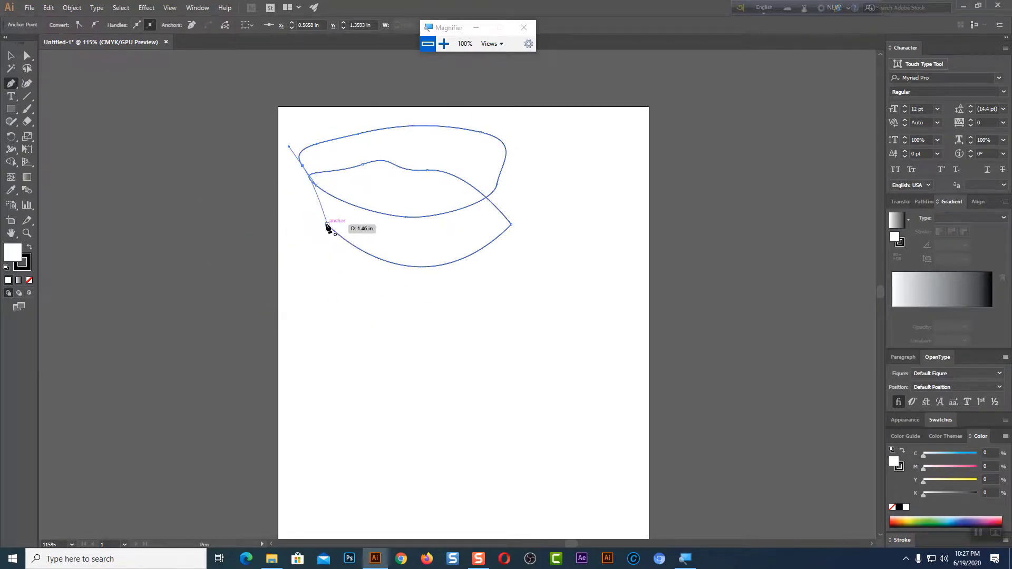
click(327, 226)
scroll(530, 326, down, 1)
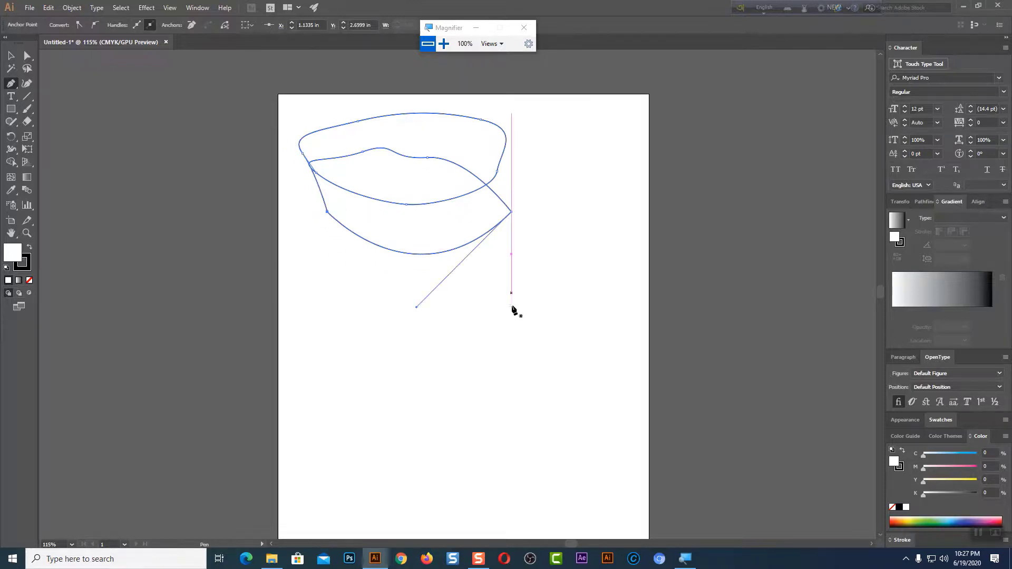
- Draw a closed blob outline below the lips with curved Pen anchors
click(368, 333)
mouse_move(470, 314)
mouse_down()
mouse_move(536, 343)
mouse_move(584, 393)
mouse_up()
drag(514, 488, 470, 490)
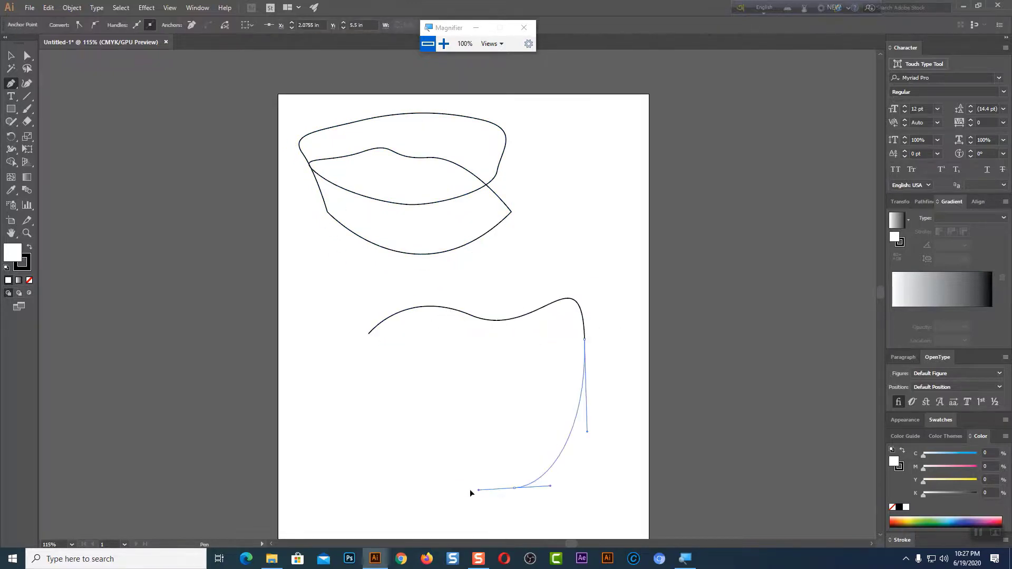
click(407, 469)
mouse_move(338, 425)
mouse_down()
mouse_move(300, 372)
mouse_move(333, 337)
mouse_up()
click(368, 334)
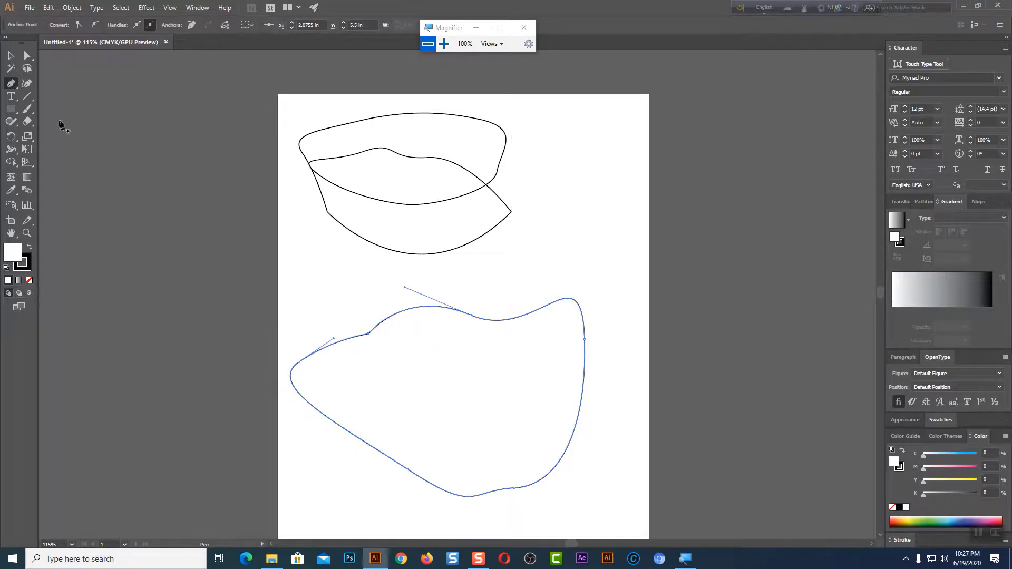
- Add three anchor points along the blob's top edge
click(15, 56)
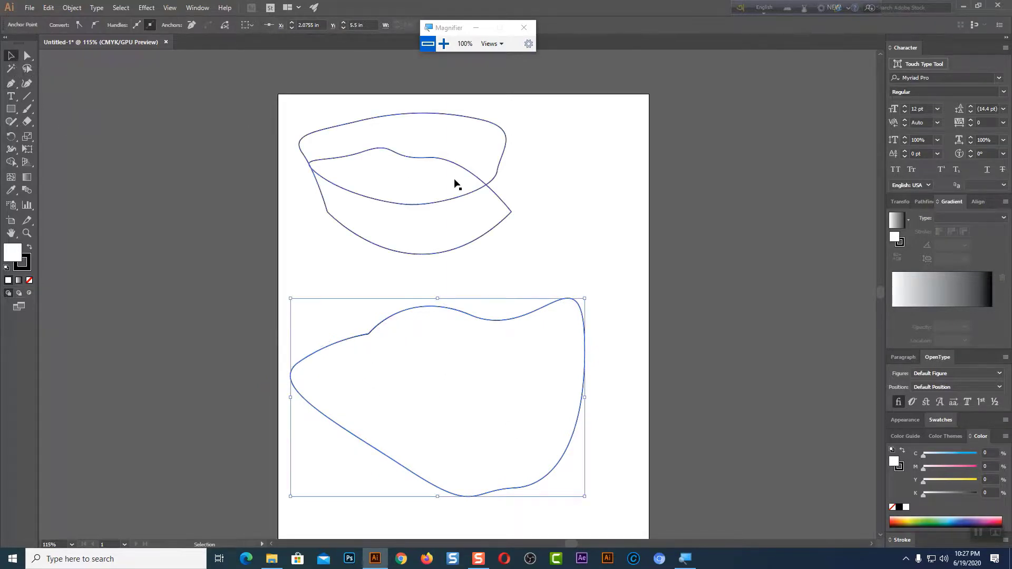
click(549, 216)
click(466, 315)
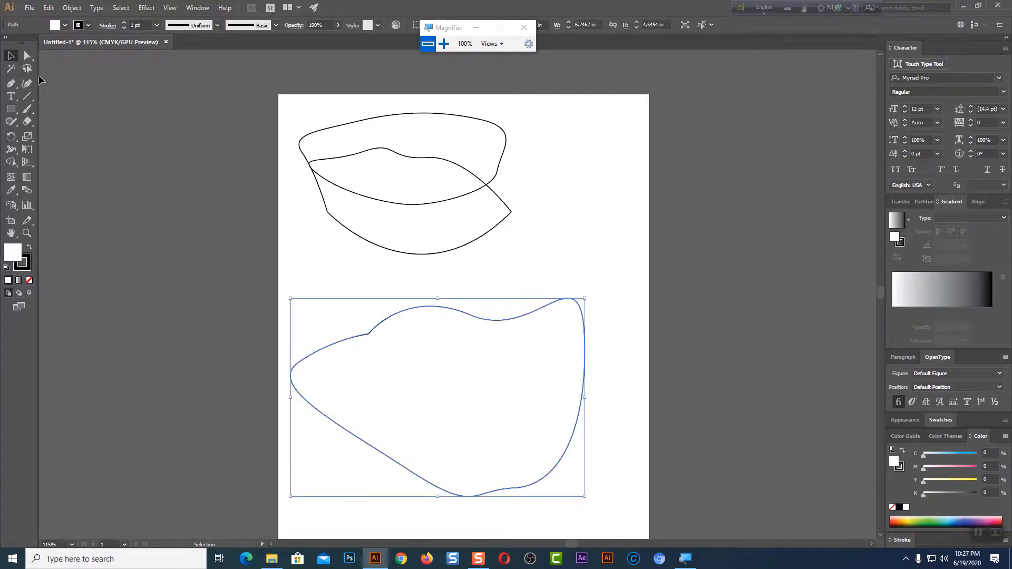
click(11, 84)
click(74, 96)
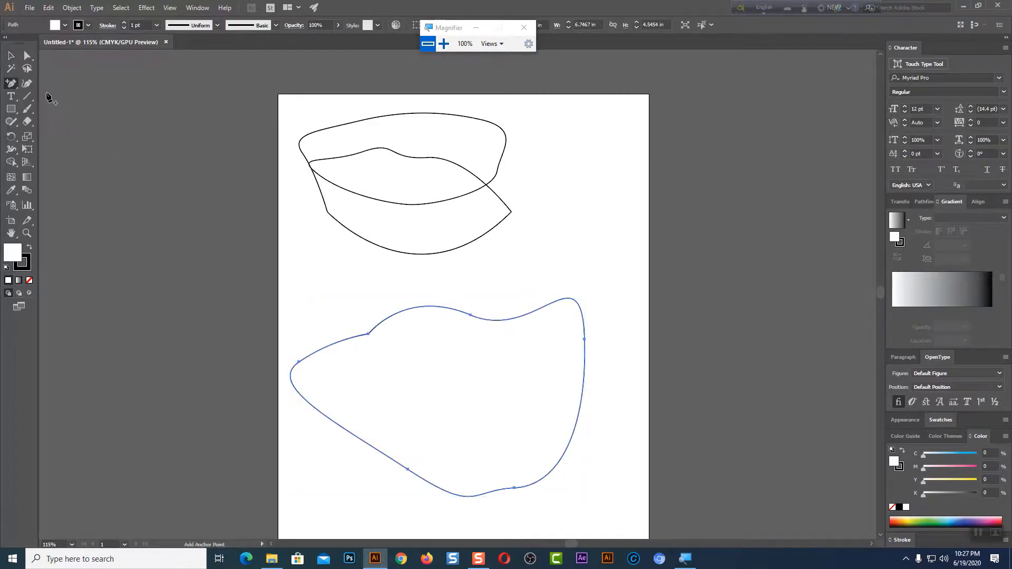
click(426, 307)
click(528, 314)
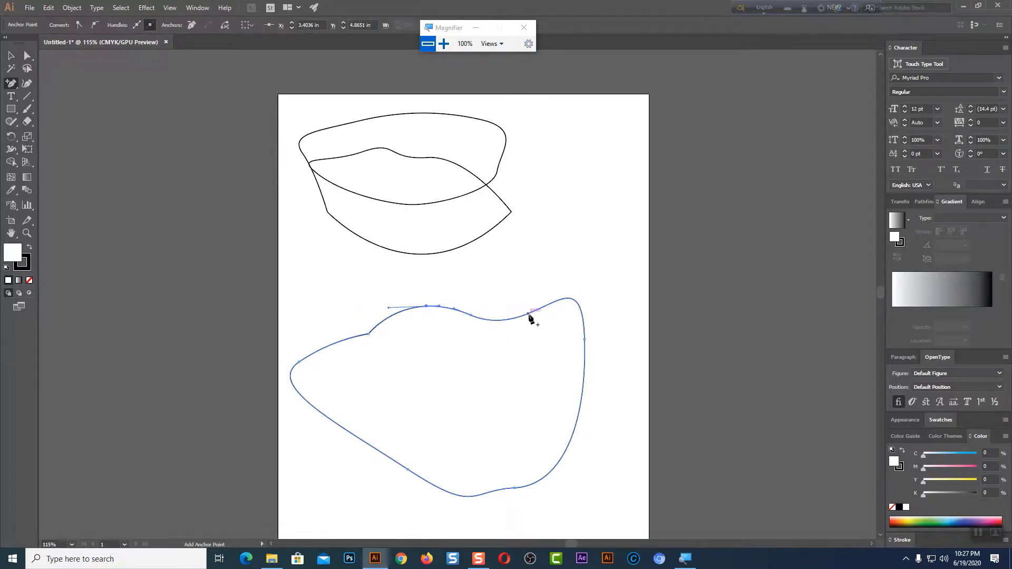
click(562, 300)
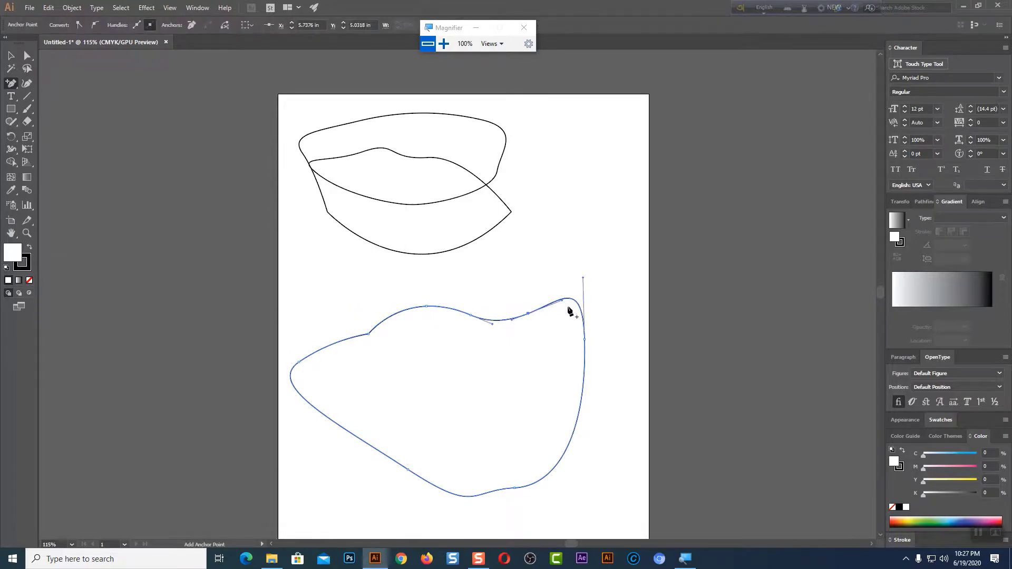
- Remove the two anchors at the blob's top dip with the Delete Anchor Point tool
click(10, 83)
click(43, 112)
click(474, 316)
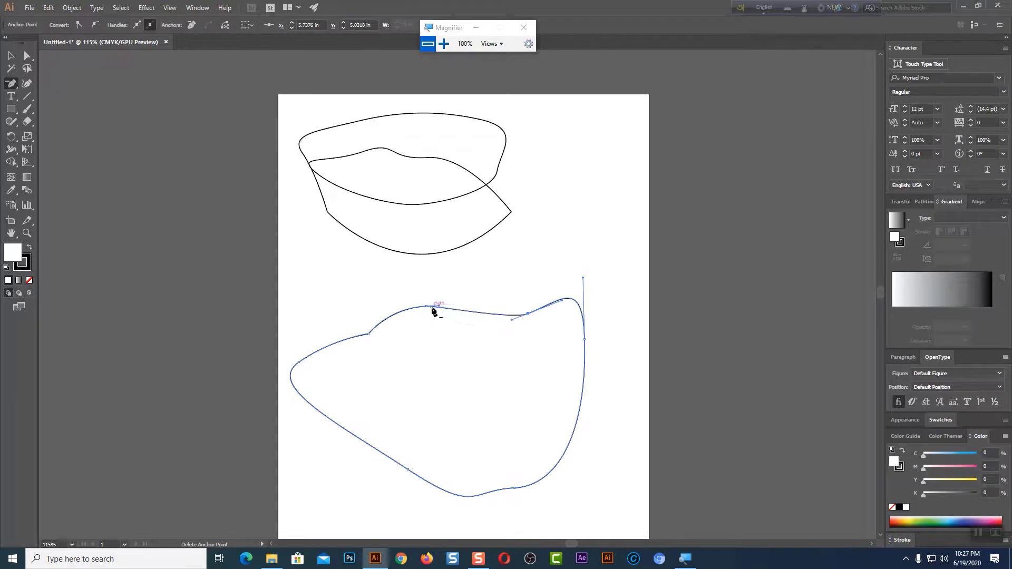
click(433, 307)
- Convert the upper shape's right-end anchors, curving one and making another a sharp corner
click(13, 85)
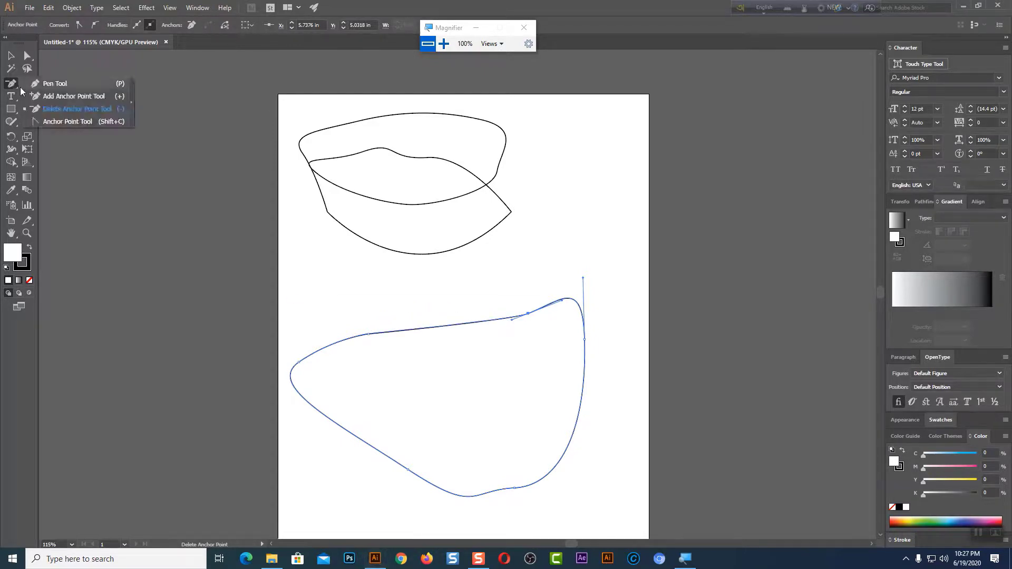
click(67, 122)
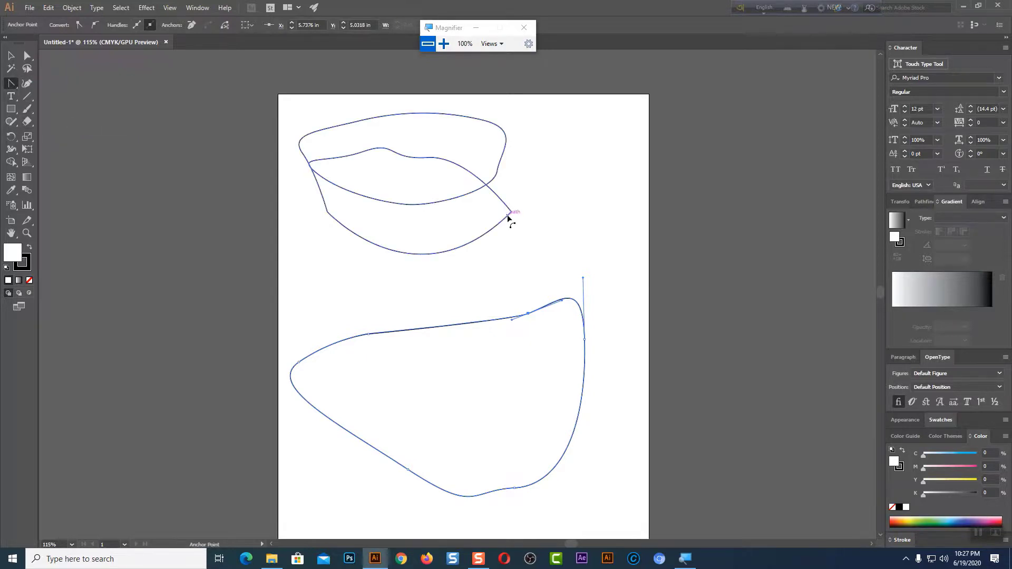
mouse_move(511, 213)
mouse_down()
mouse_move(530, 154)
mouse_move(506, 157)
mouse_up()
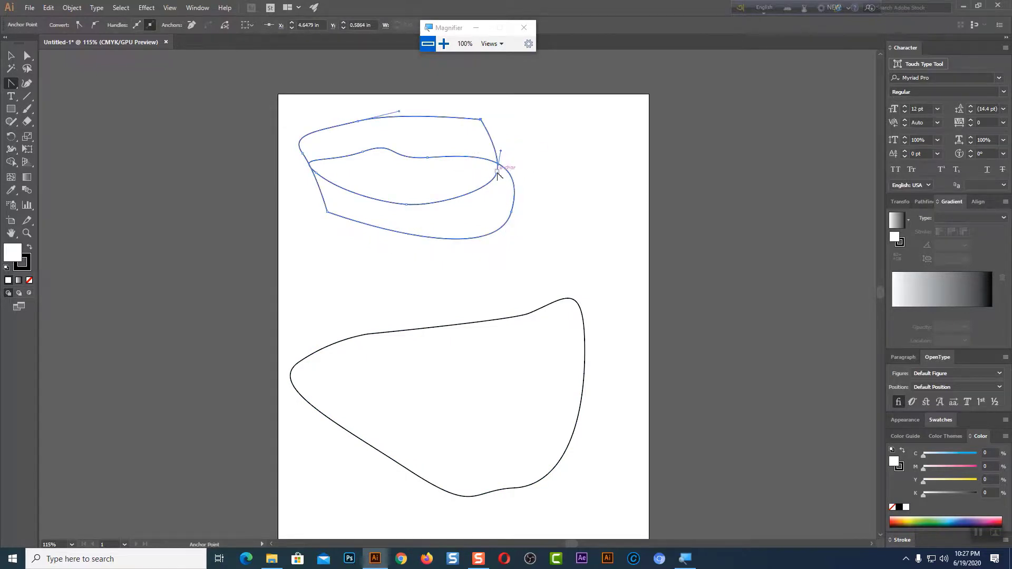
click(497, 171)
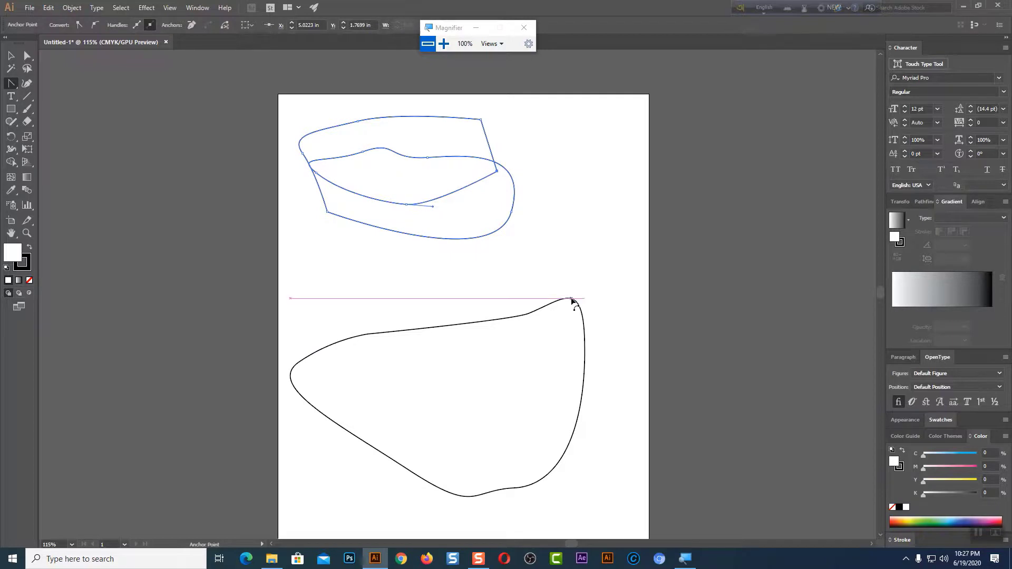
- Reshape the lower blob's right side into a corner notch beneath a rounded top-right bump
drag(568, 301, 539, 312)
click(527, 314)
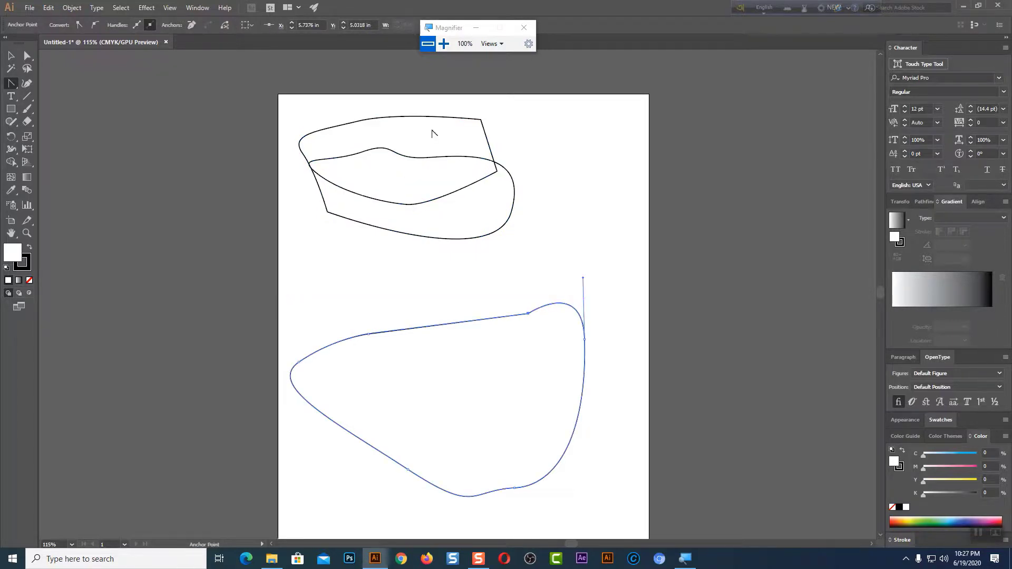
drag(589, 373, 587, 404)
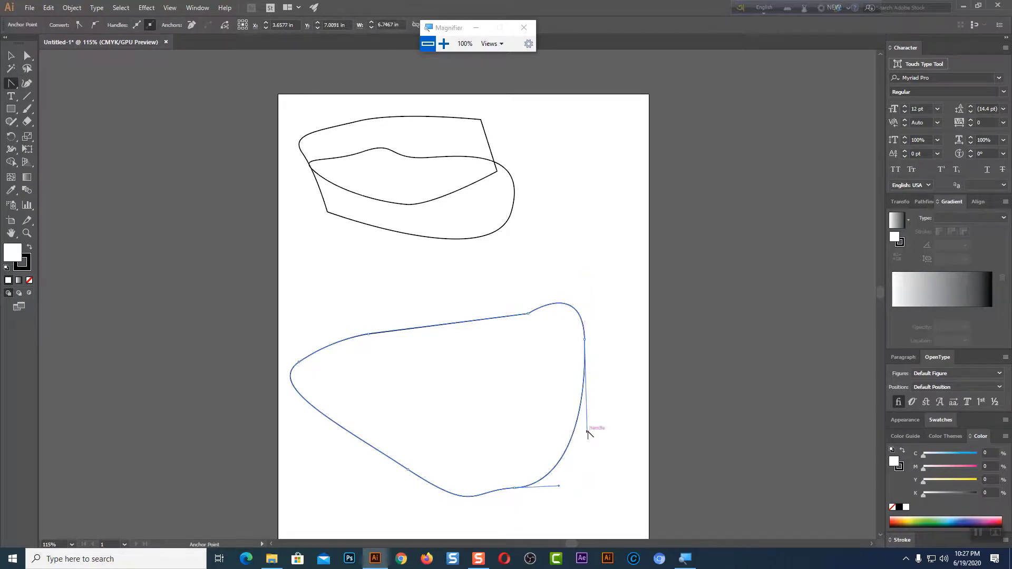
drag(588, 432, 618, 423)
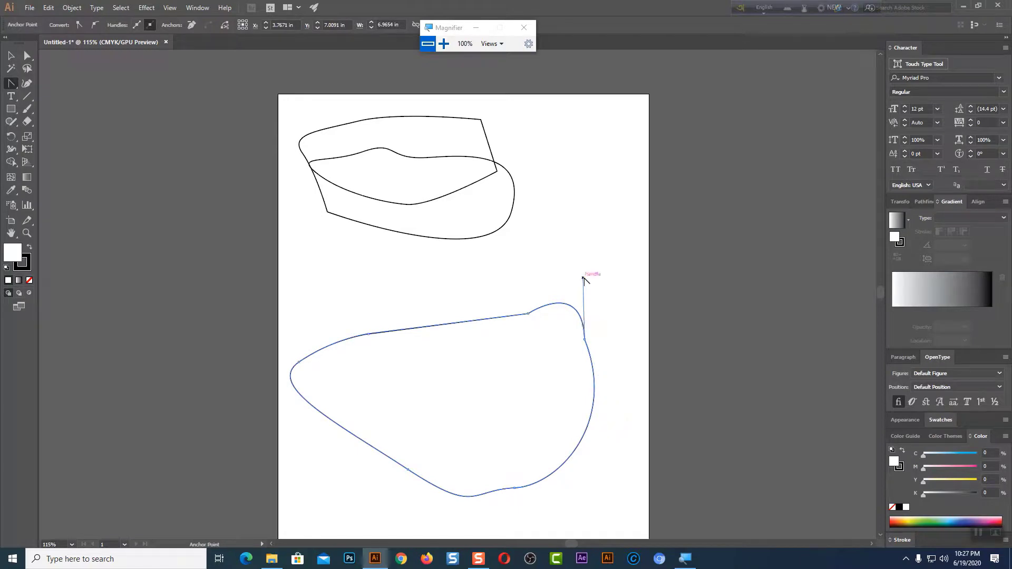
drag(583, 277, 618, 281)
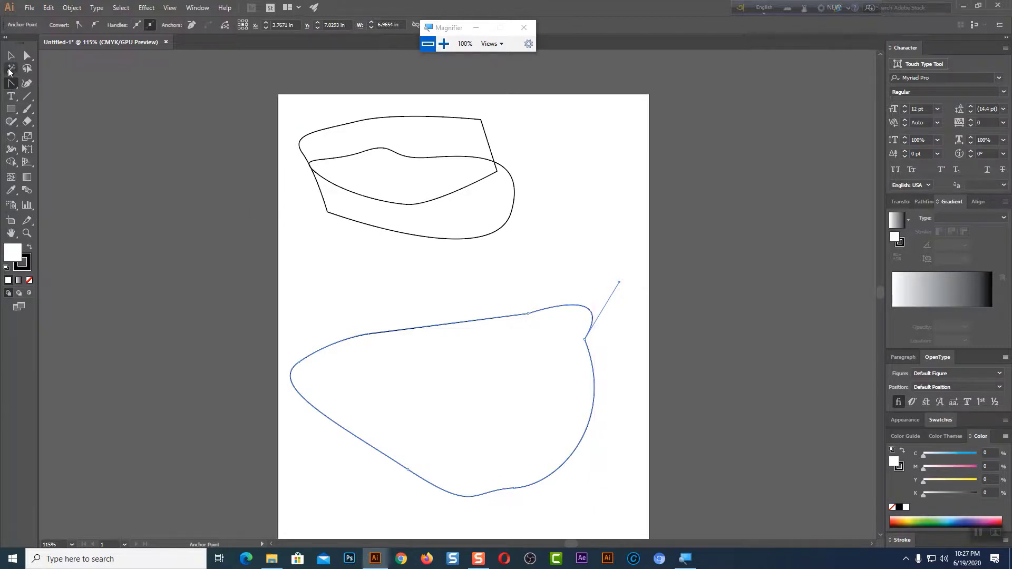
click(10, 56)
- Marquee-select the lower blob outline and delete it, leaving only the lip shape
click(456, 249)
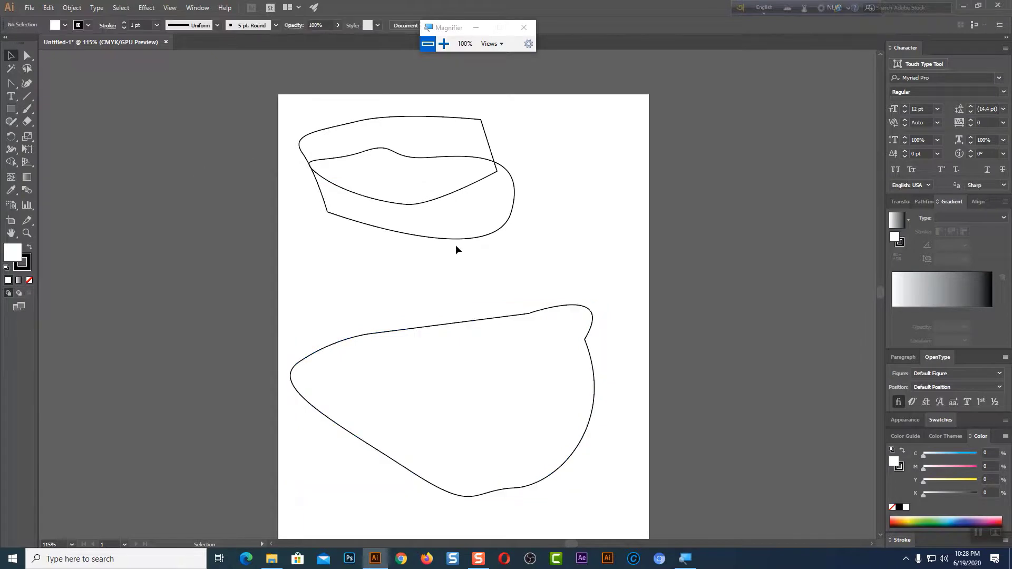
drag(11, 83, 48, 83)
click(11, 55)
drag(409, 282, 589, 426)
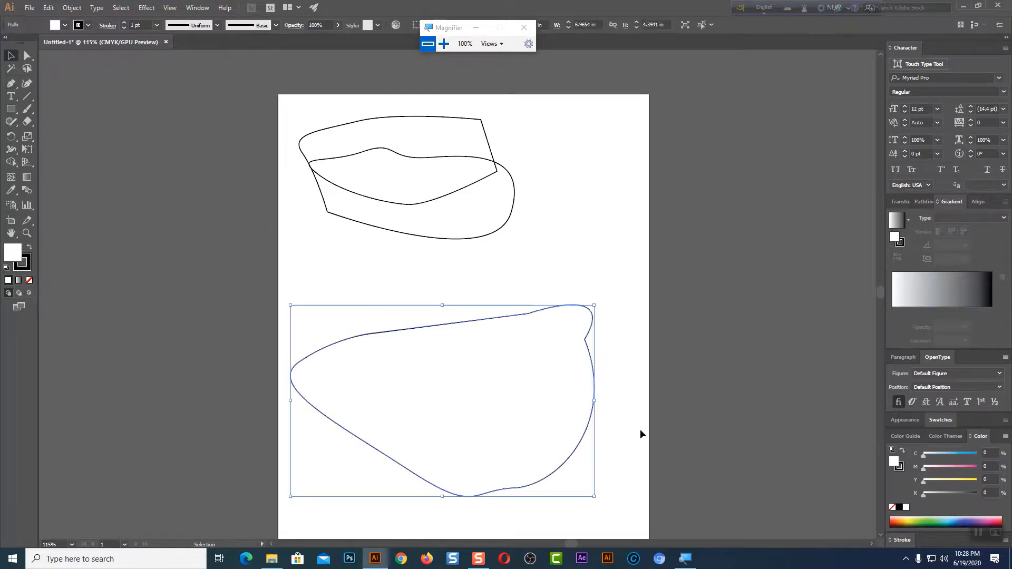
key(Delete)
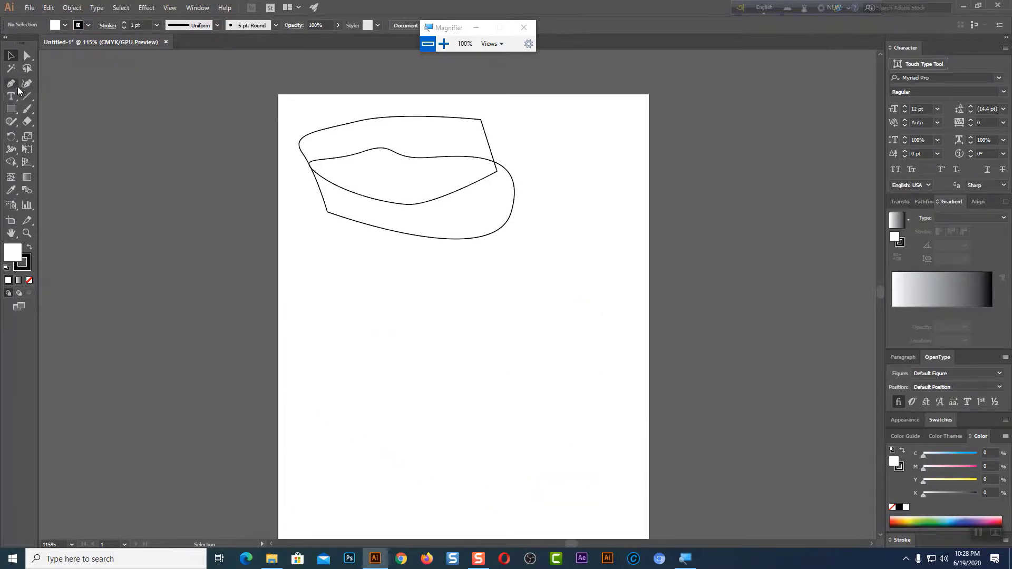
- Draw a practice curve down toward the page bottom and undo an unfinished second path
click(11, 83)
drag(474, 290, 553, 357)
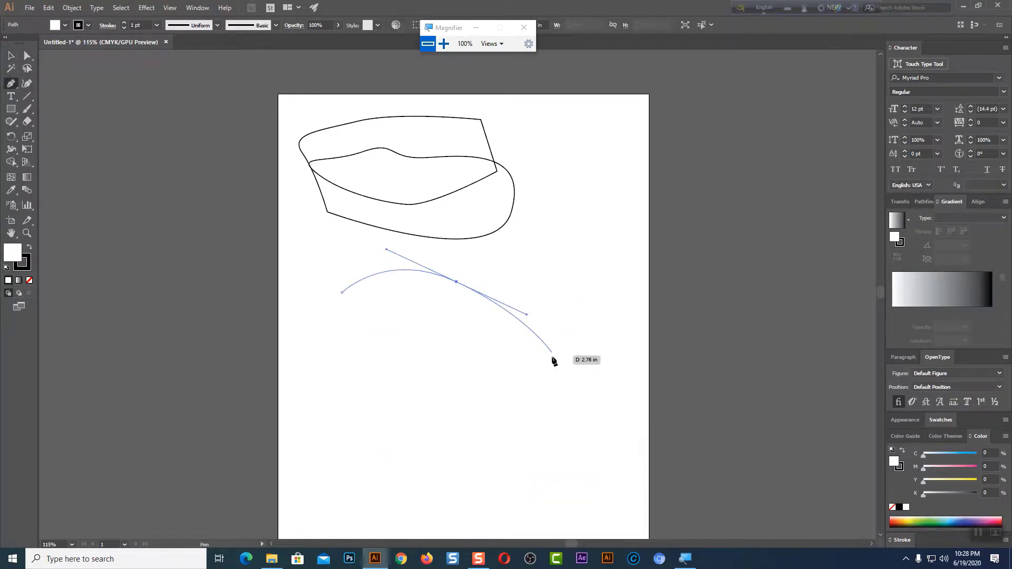
mouse_move(456, 413)
mouse_down()
mouse_move(418, 416)
mouse_move(490, 445)
mouse_up()
ctrl+click(445, 447)
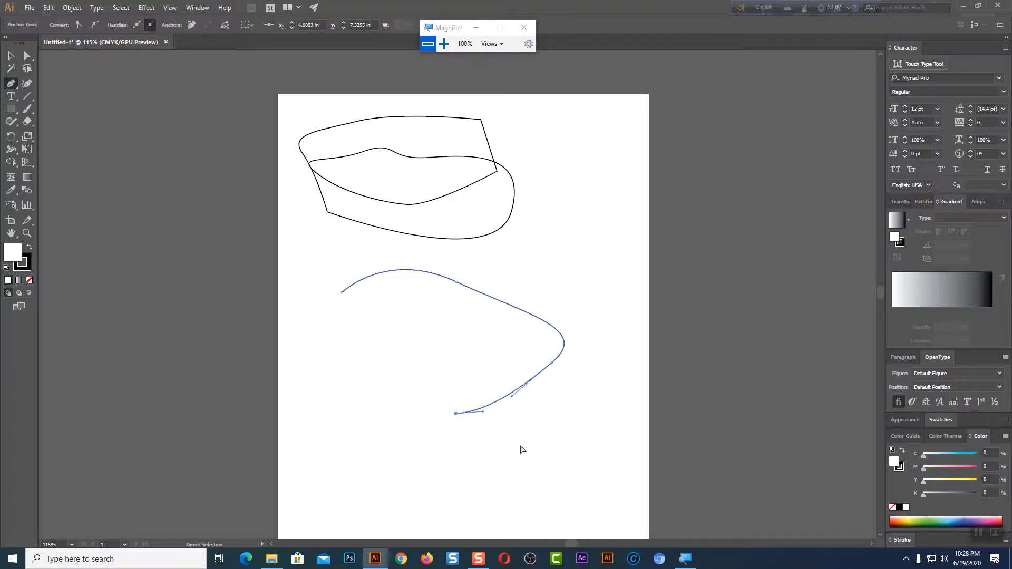
ctrl+click(519, 443)
click(471, 238)
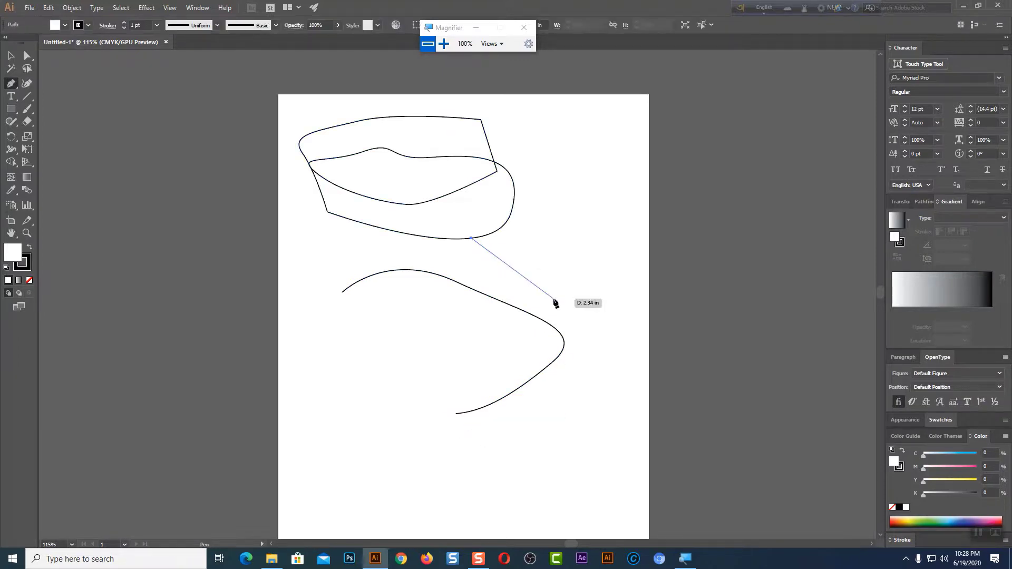
mouse_move(588, 232)
mouse_down()
mouse_move(594, 270)
mouse_move(528, 289)
mouse_up()
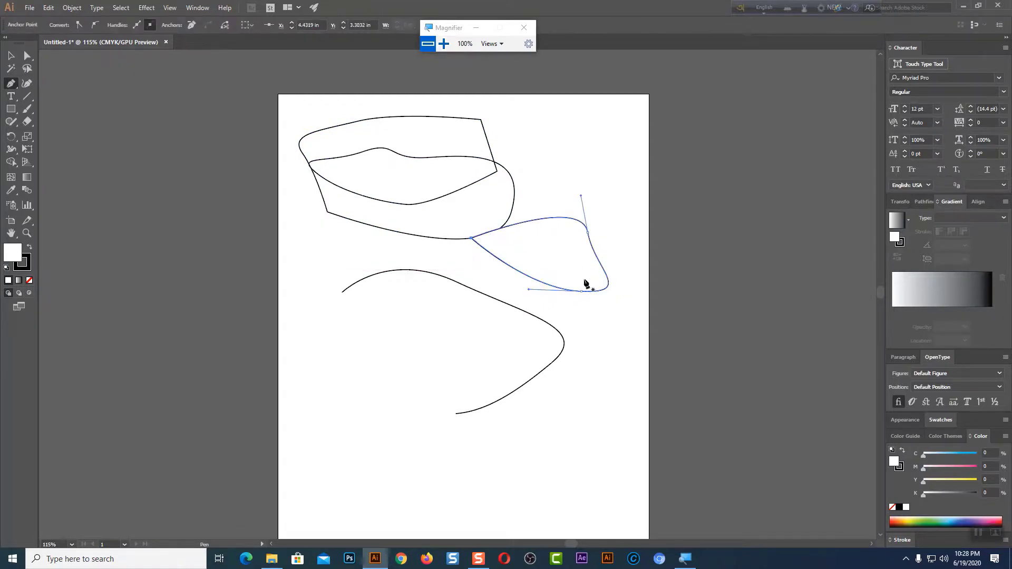
key(ctrl+z)
key(ctrl+z)
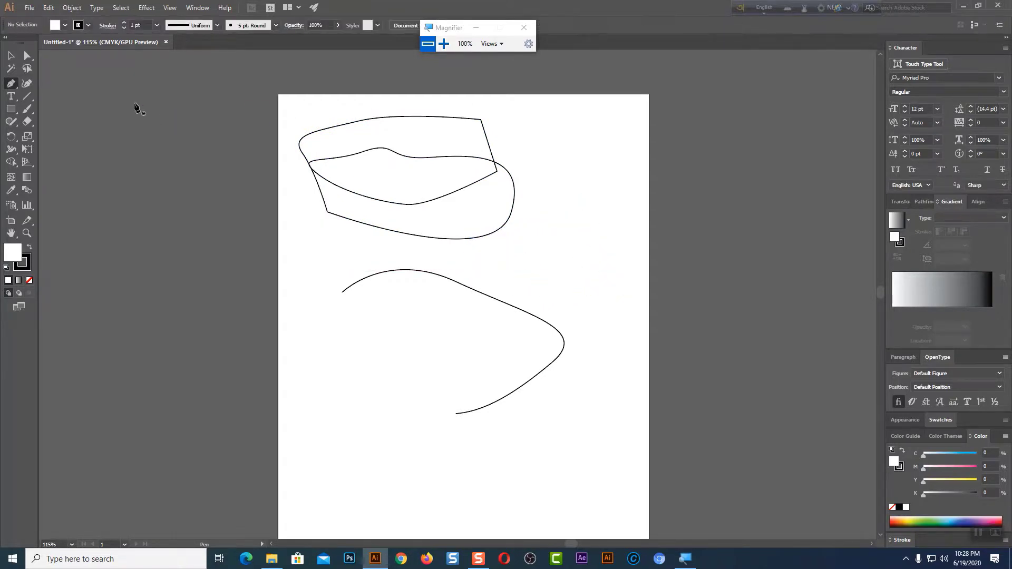
- Select all paths with Ctrl+A and delete them
click(10, 56)
key(ctrl+a)
key(Delete)
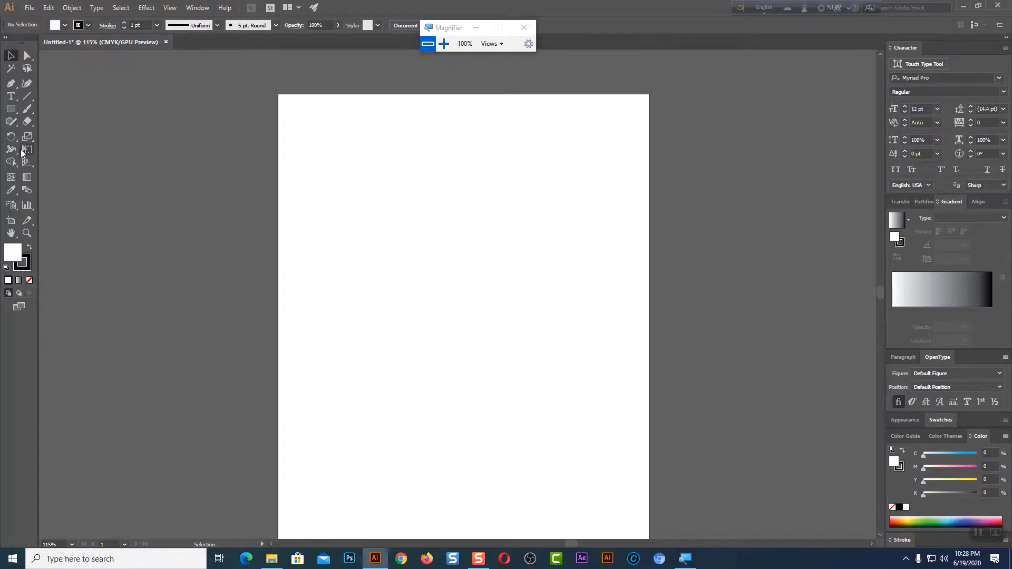
click(10, 84)
click(357, 209)
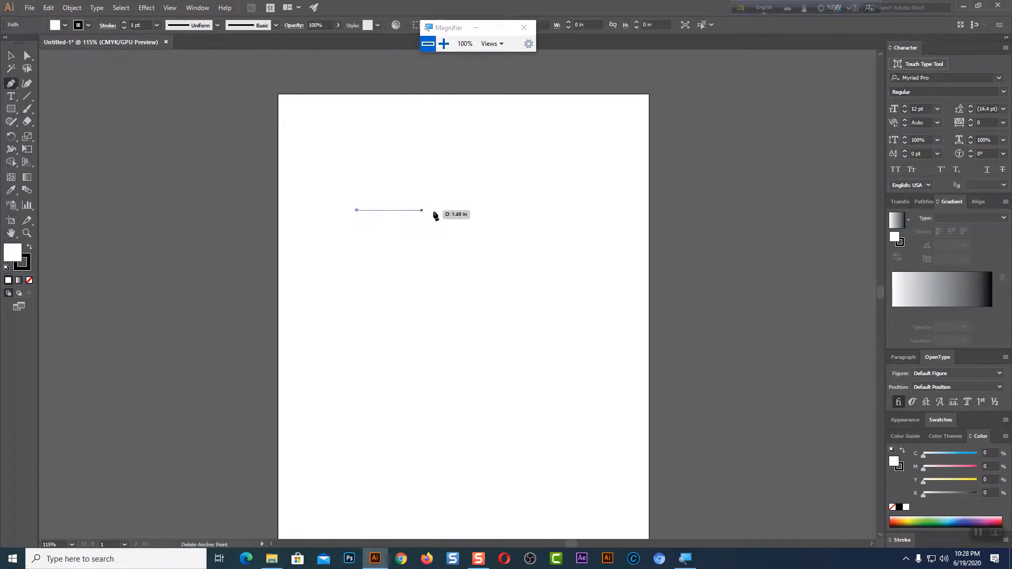
drag(456, 198, 529, 213)
drag(578, 260, 573, 283)
drag(496, 339, 454, 343)
drag(394, 326, 367, 289)
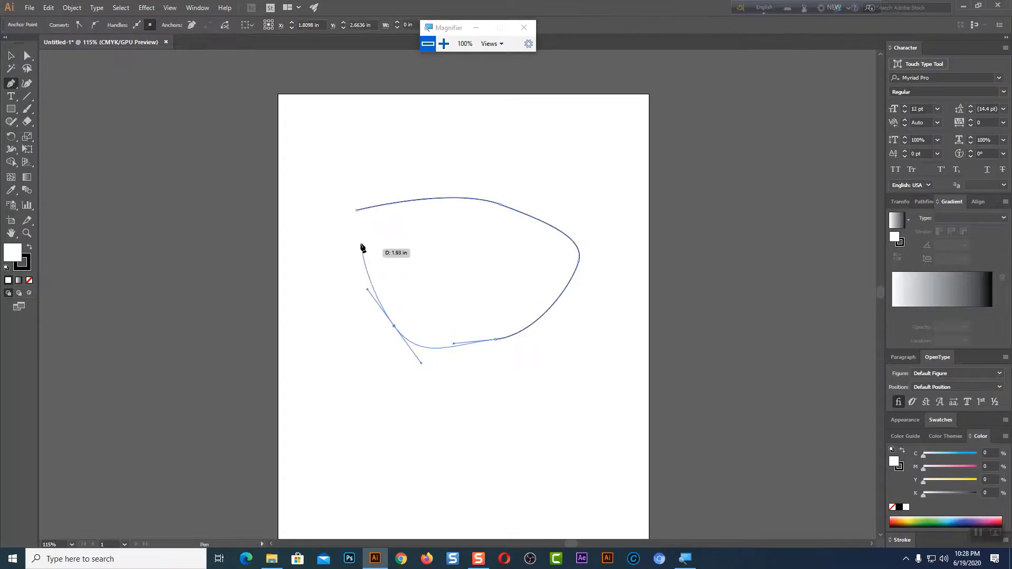
click(357, 210)
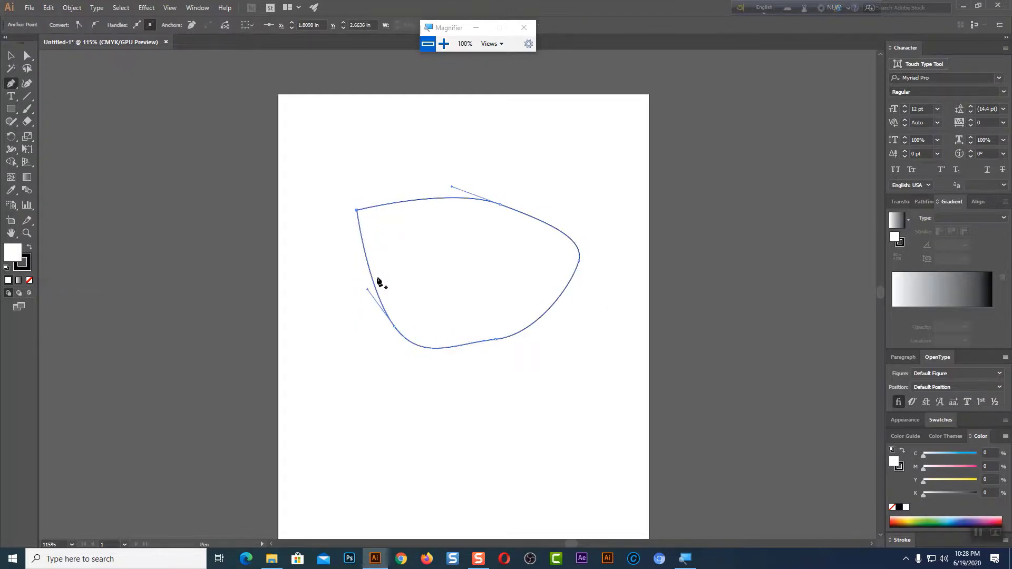
click(10, 59)
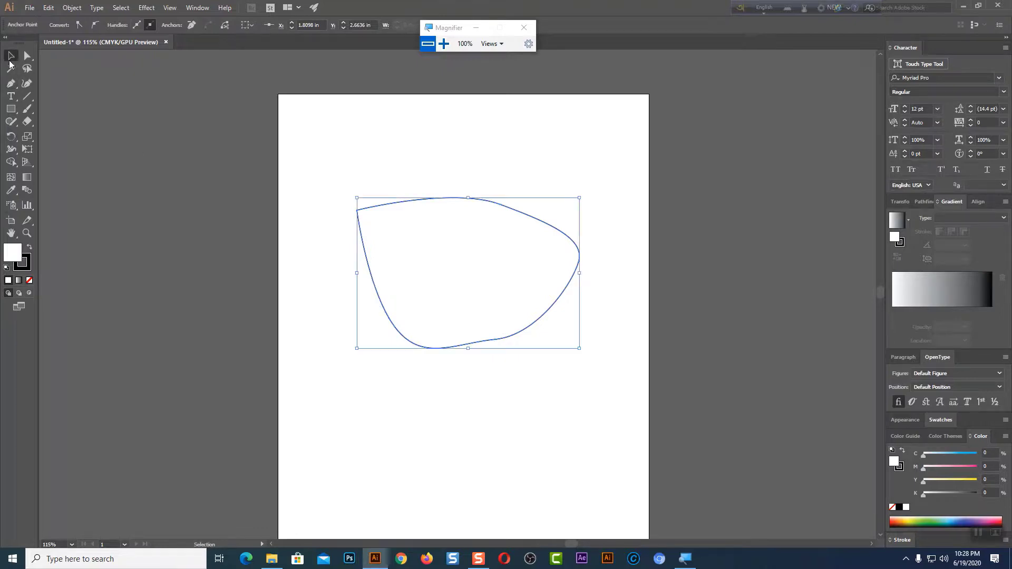
key(Delete)
key(Delete)
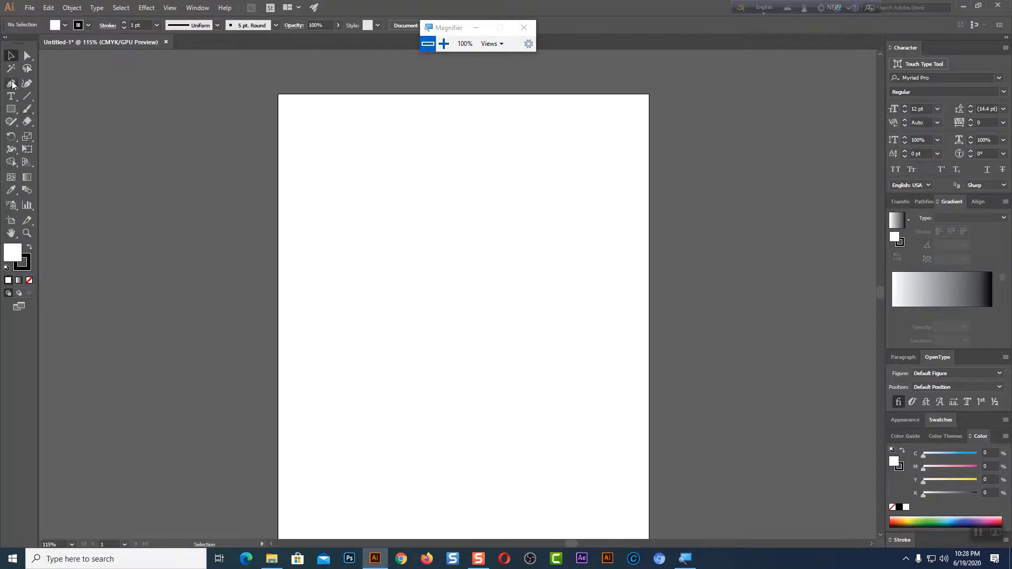
click(11, 83)
click(327, 138)
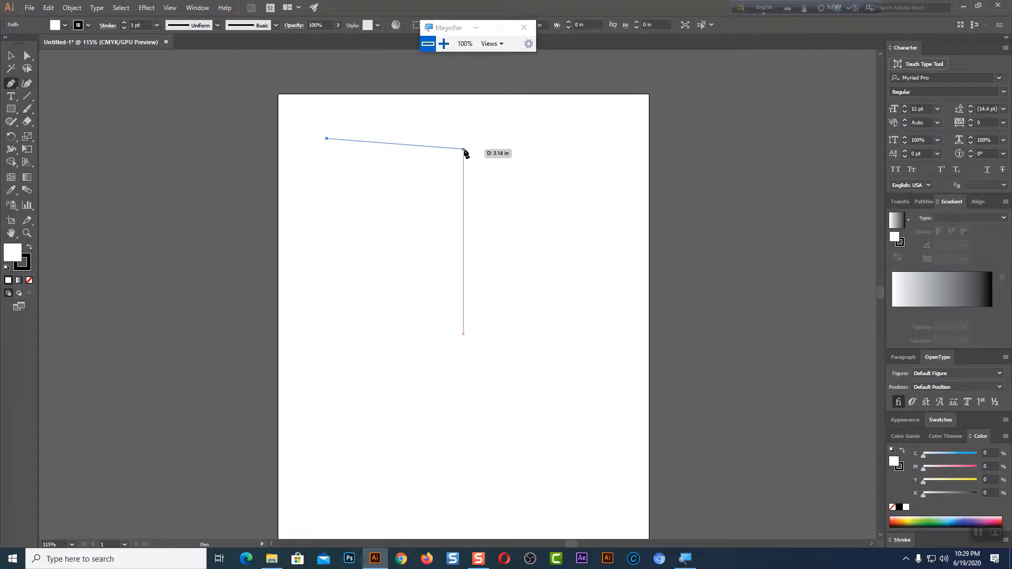
key(Escape)
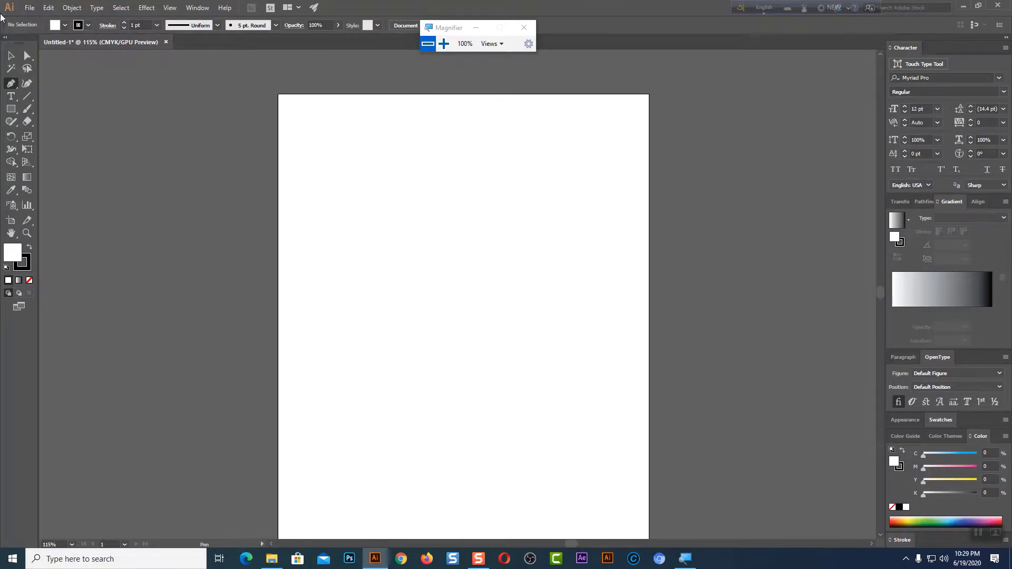
- Browse the General and GPU Performance preferences, then open Selection & Anchor Display
click(524, 27)
click(51, 8)
mouse_move(74, 343)
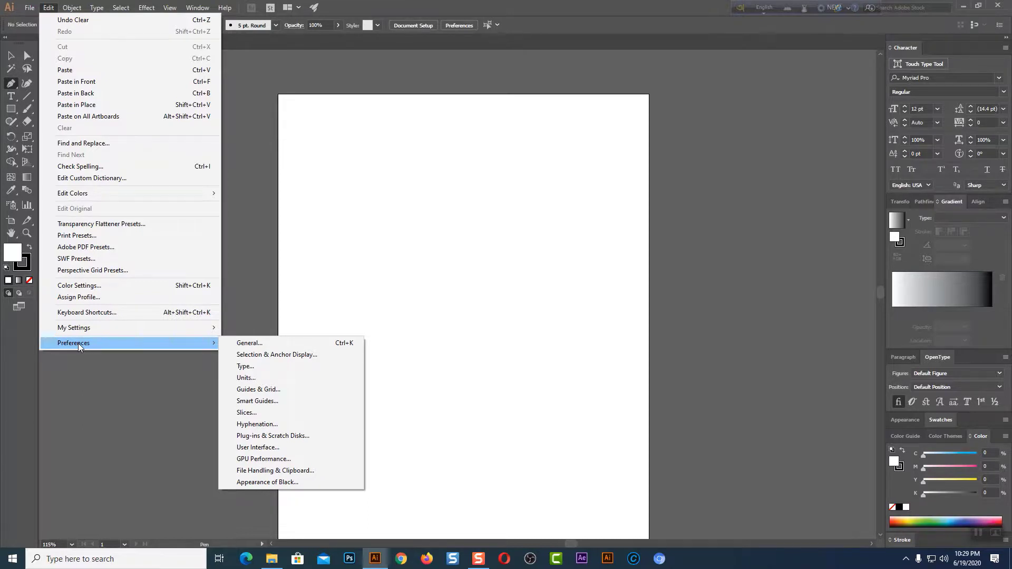
click(243, 343)
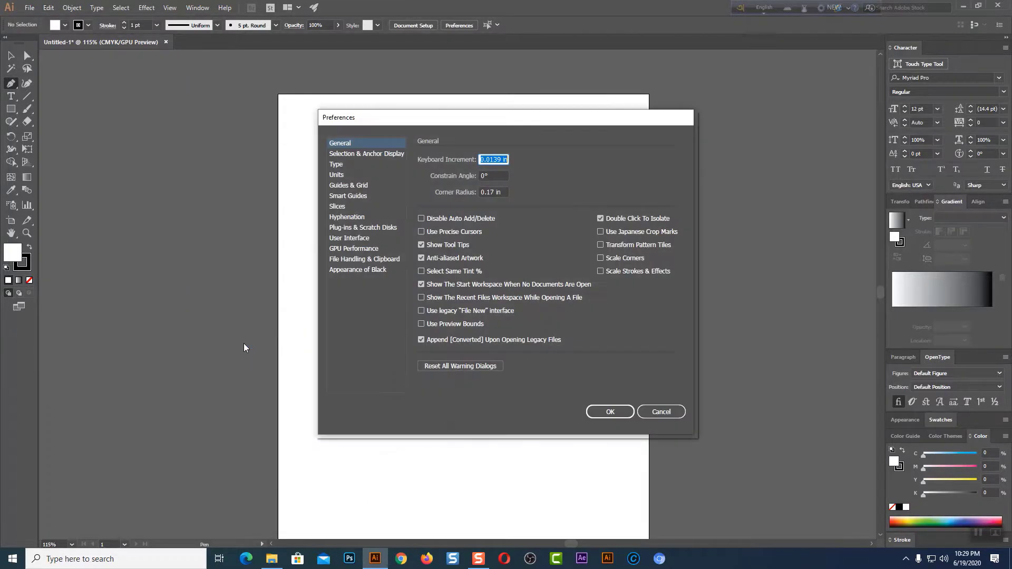
click(349, 250)
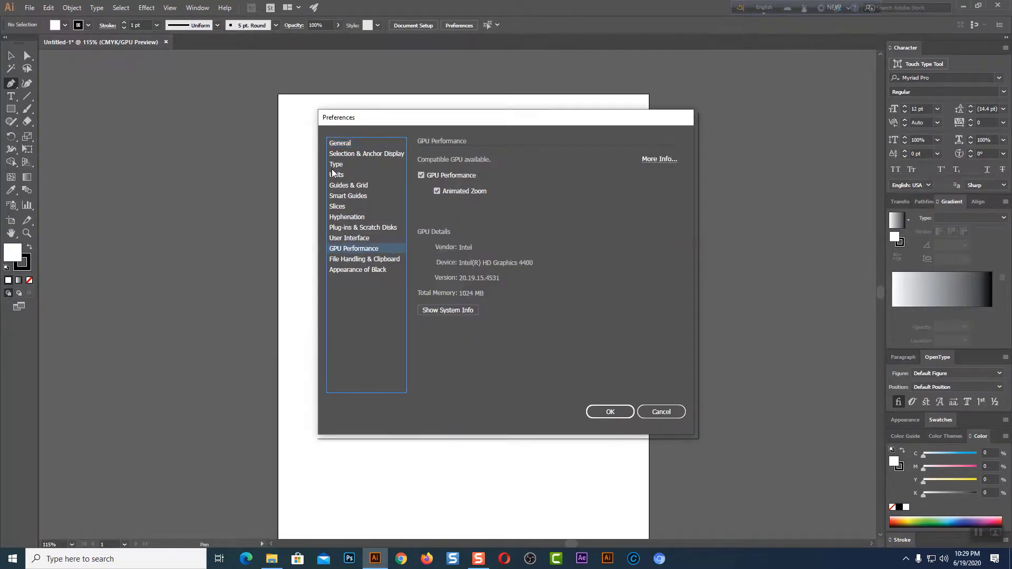
click(336, 145)
click(335, 154)
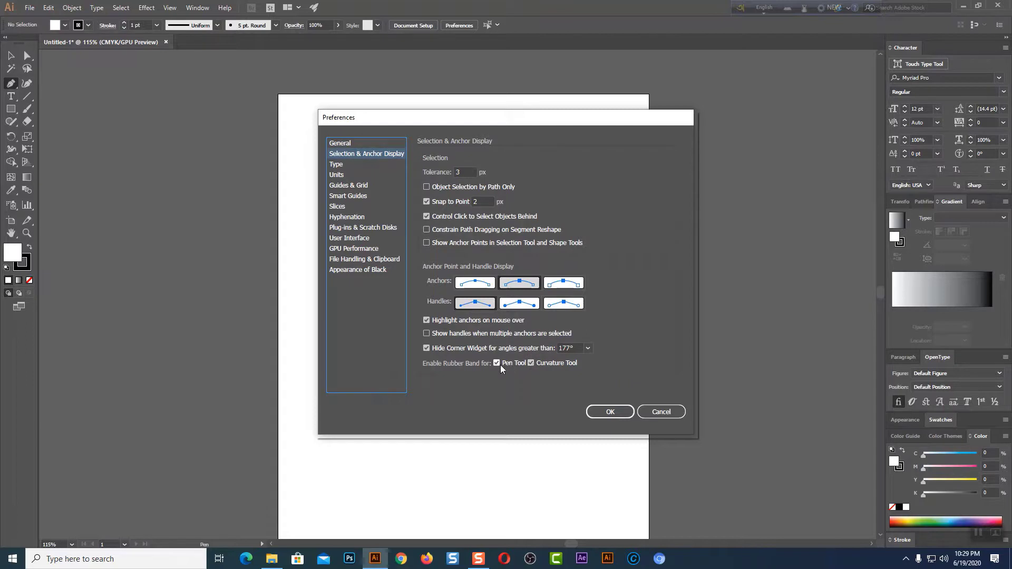
- Accept the preferences, then draw and deselect a closed practice curve shape with the Pen tool
click(654, 416)
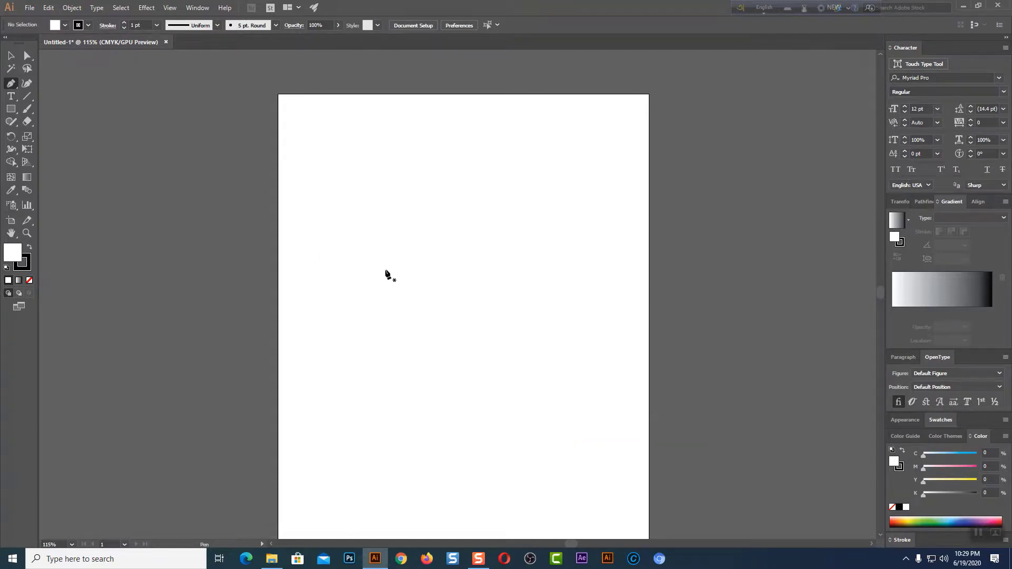
click(345, 258)
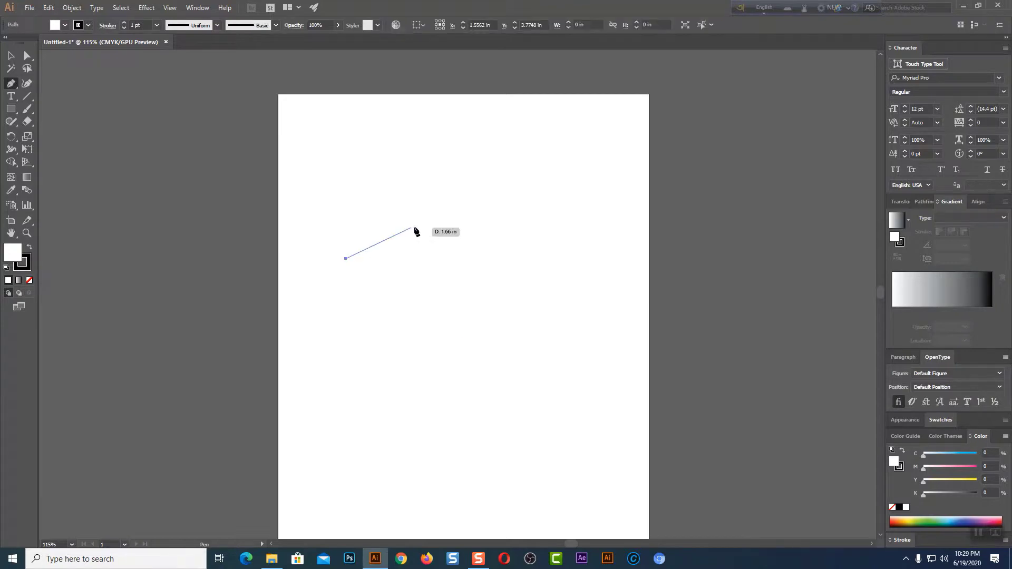
drag(415, 228, 463, 232)
drag(501, 267, 509, 300)
drag(552, 167, 509, 147)
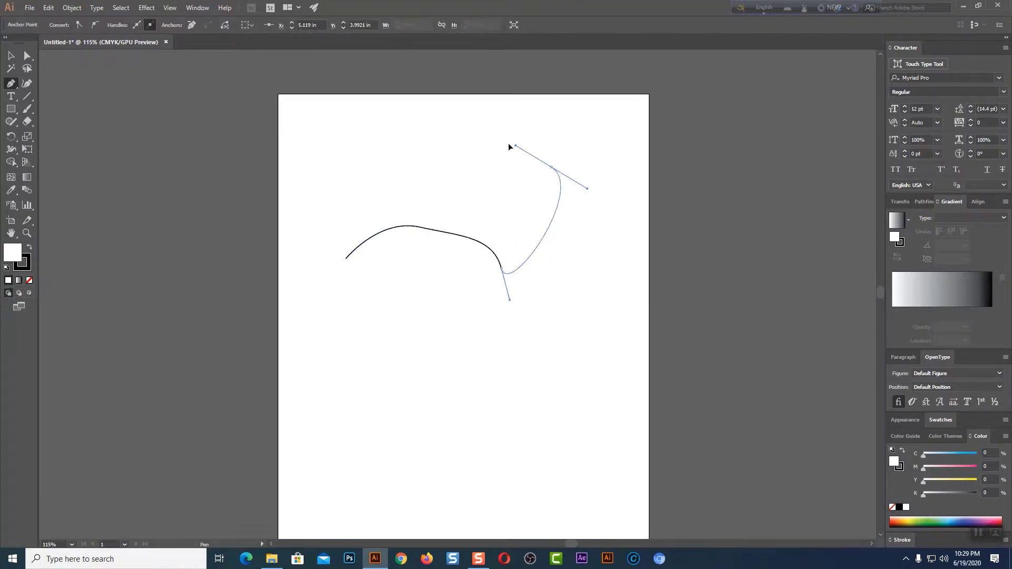
click(417, 148)
click(313, 190)
click(346, 258)
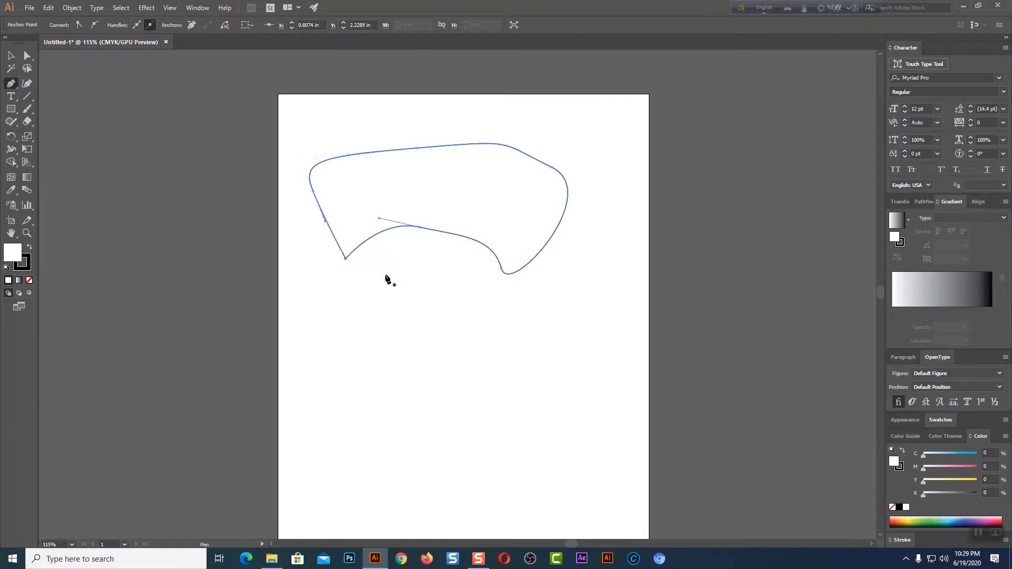
key(ctrl+shift+a)
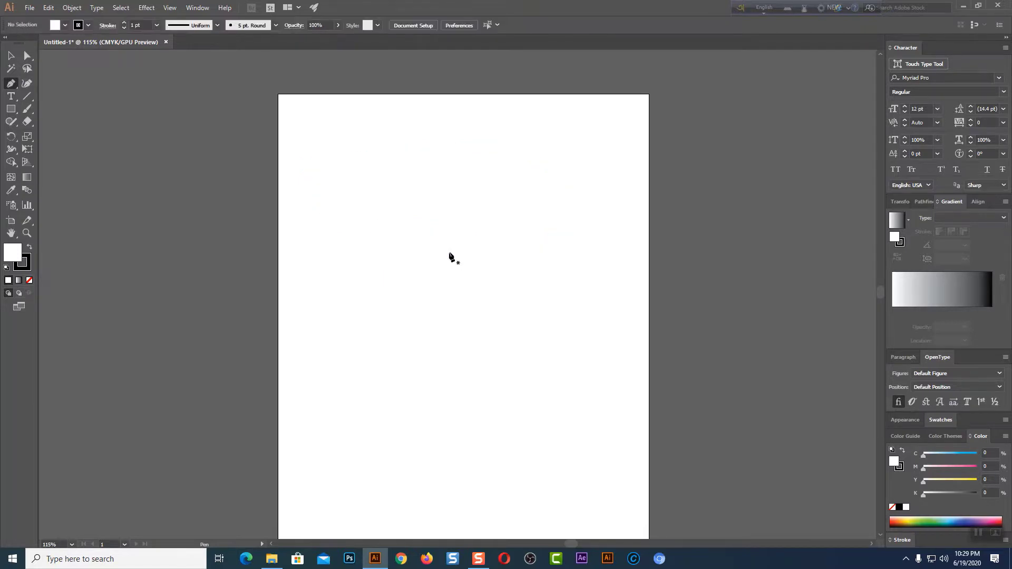
- Draw a closed leaf shape with smooth anchors and corner points at its right and lower-left tips
scroll(451, 311, down, 2)
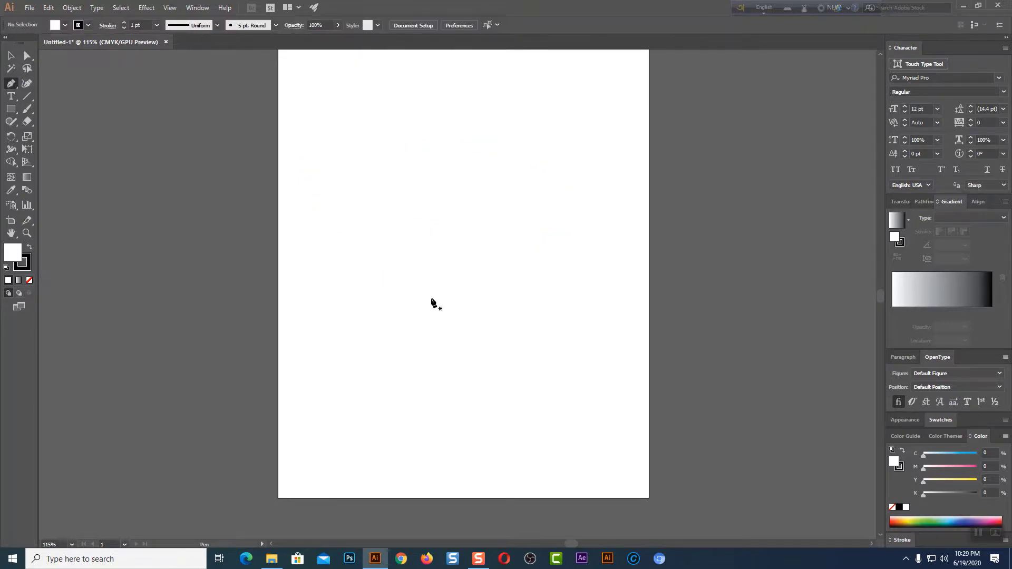
click(278, 338)
drag(424, 259, 511, 261)
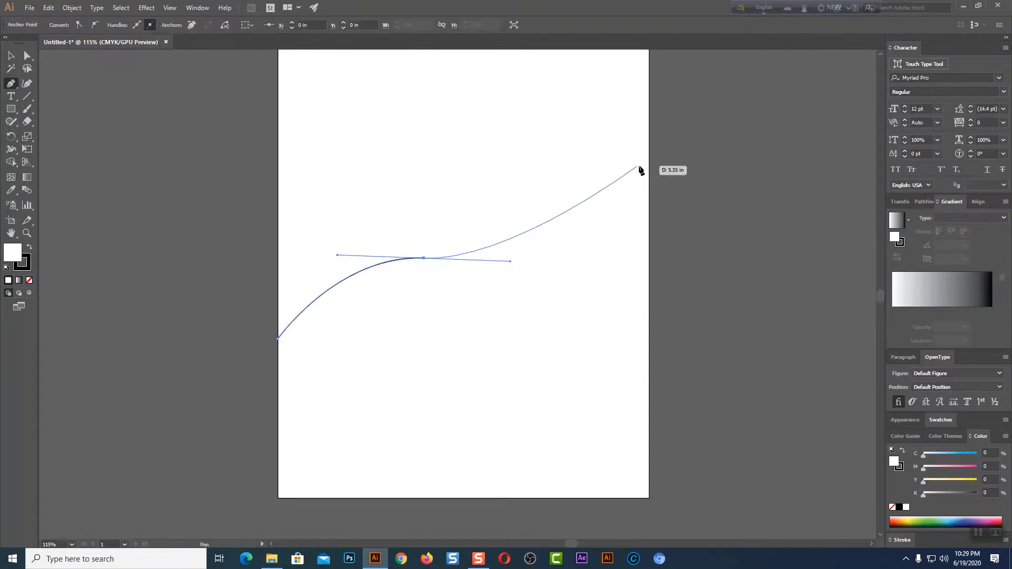
drag(649, 166, 669, 114)
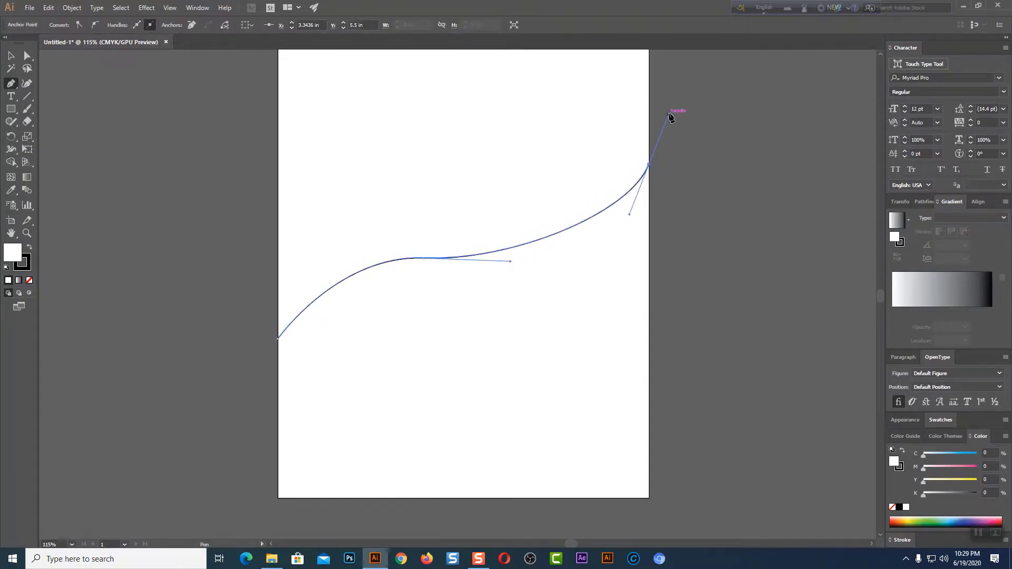
click(649, 167)
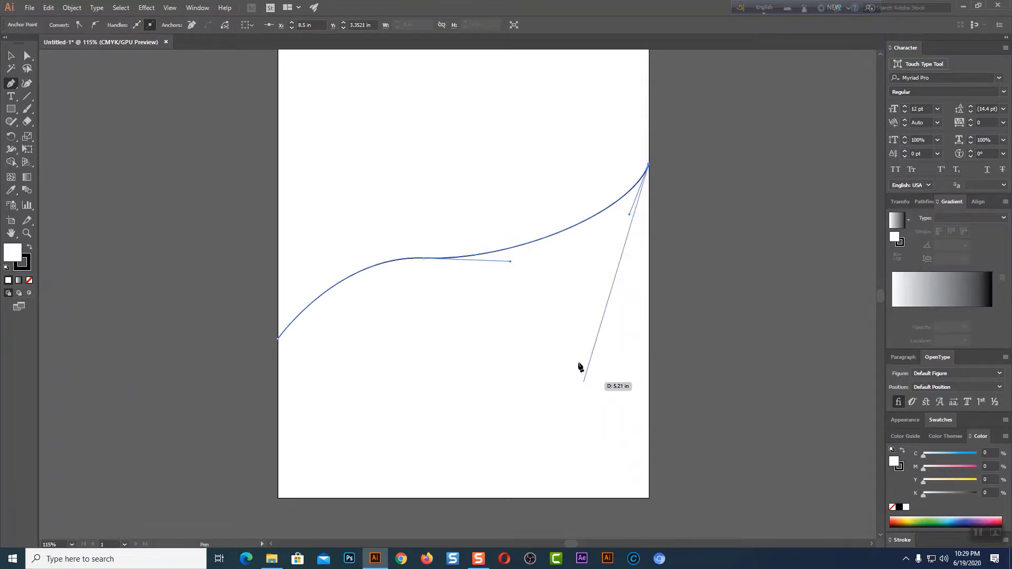
drag(486, 325, 348, 356)
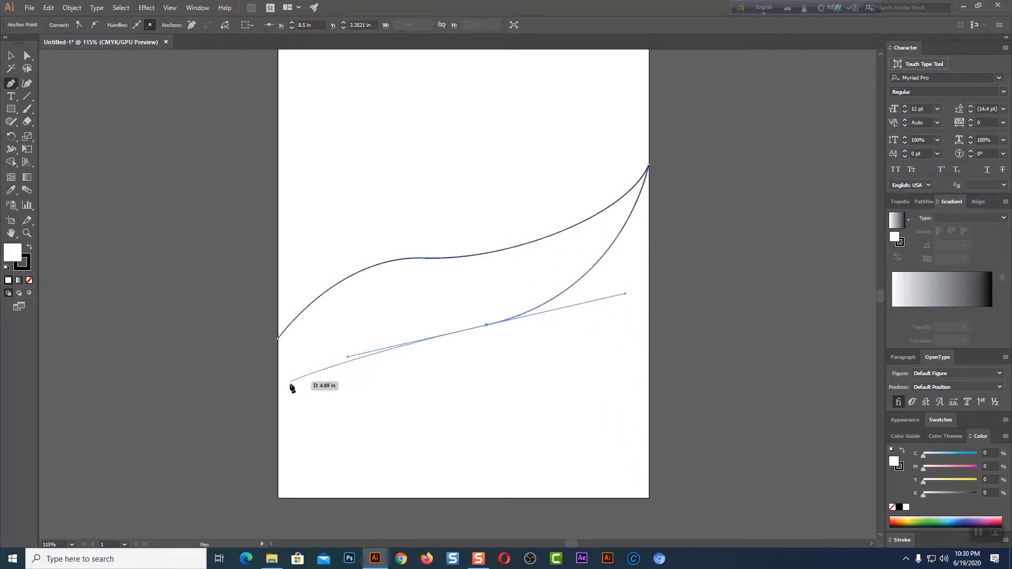
drag(278, 422, 265, 474)
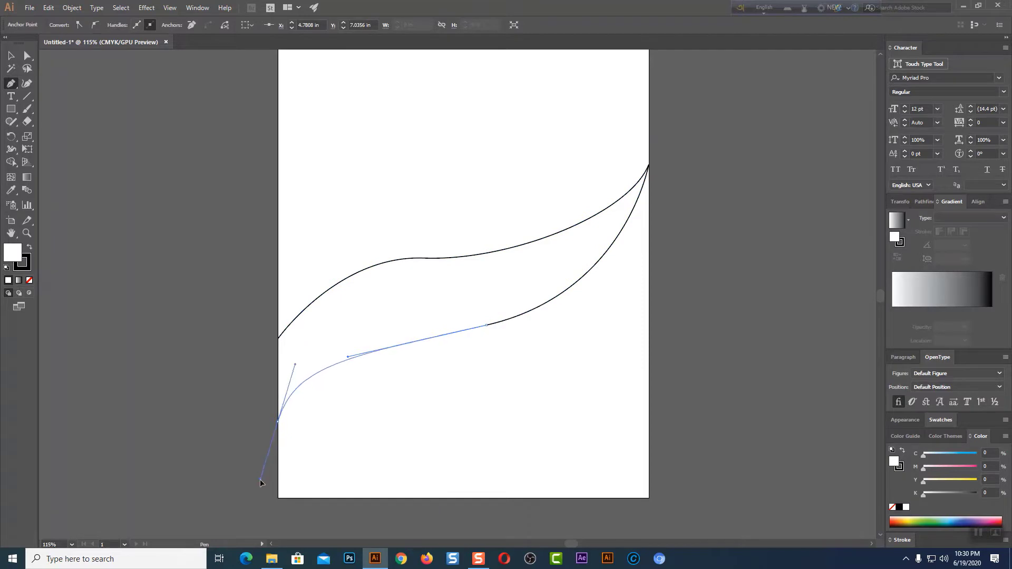
click(278, 422)
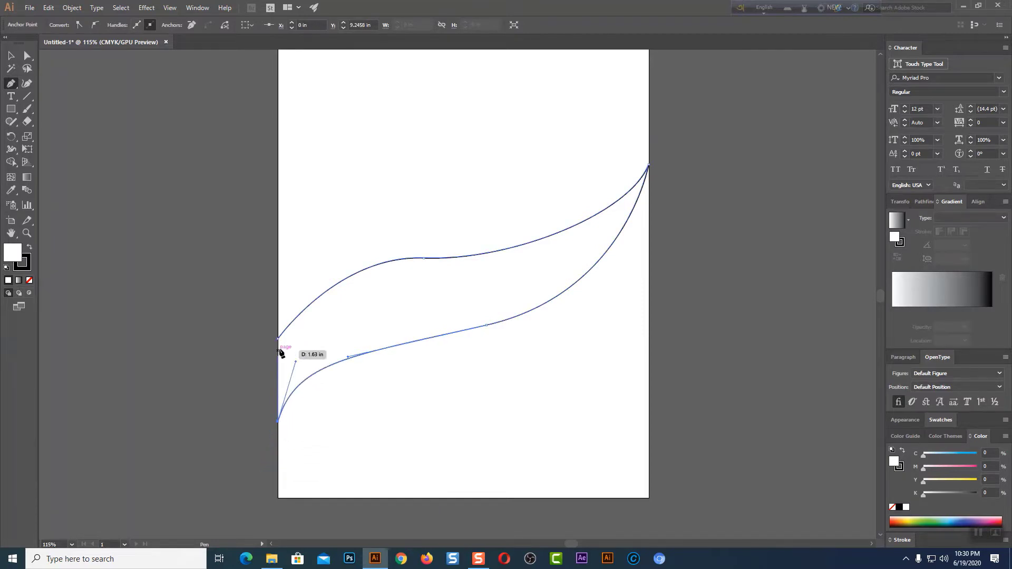
click(280, 340)
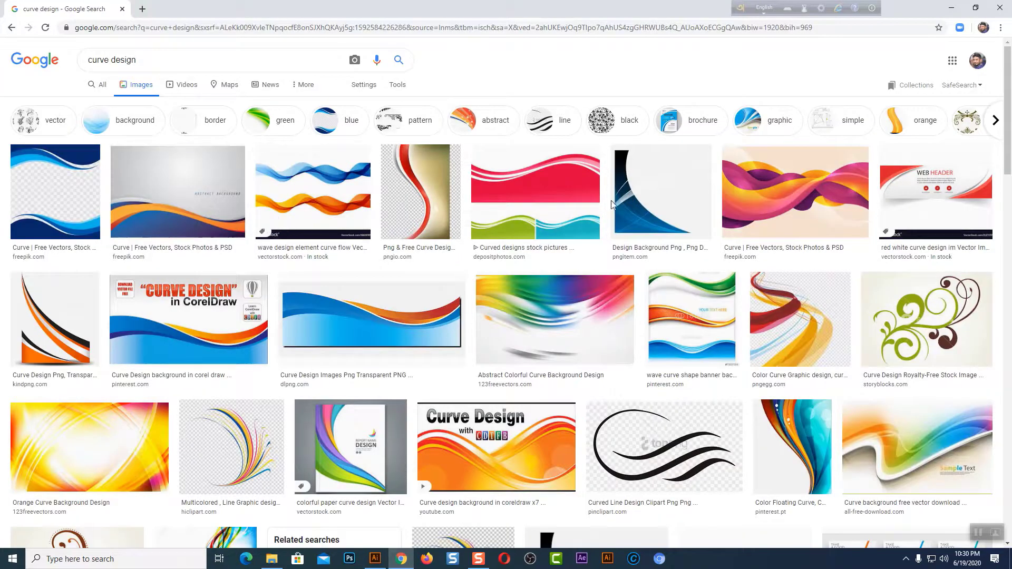
- Preview the freepik wave image and the red and yellow color curve graphic
scroll(774, 334, down, 4)
scroll(774, 334, up, 5)
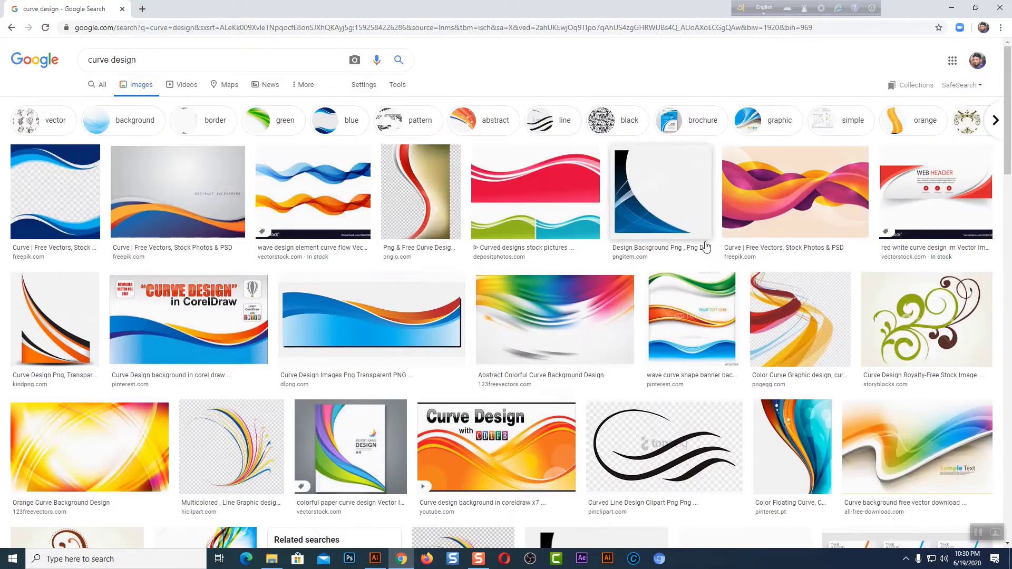
click(761, 207)
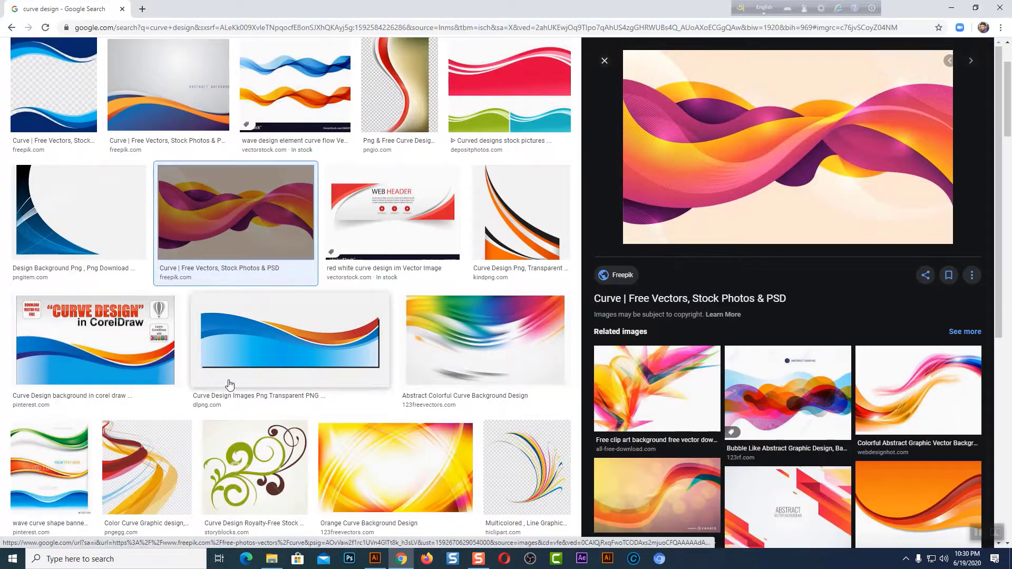
scroll(226, 384, down, 5)
click(146, 238)
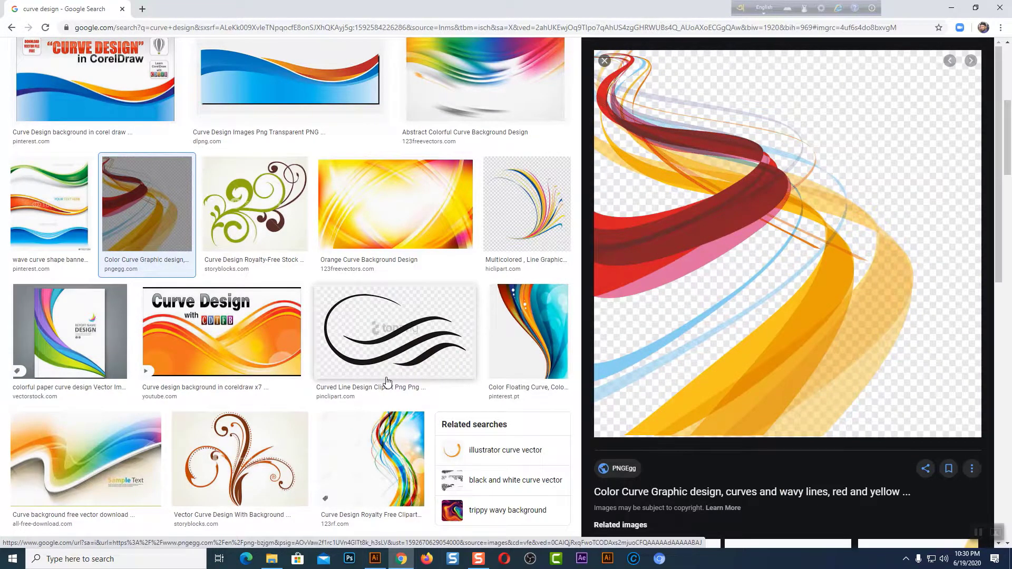
scroll(387, 381, down, 2)
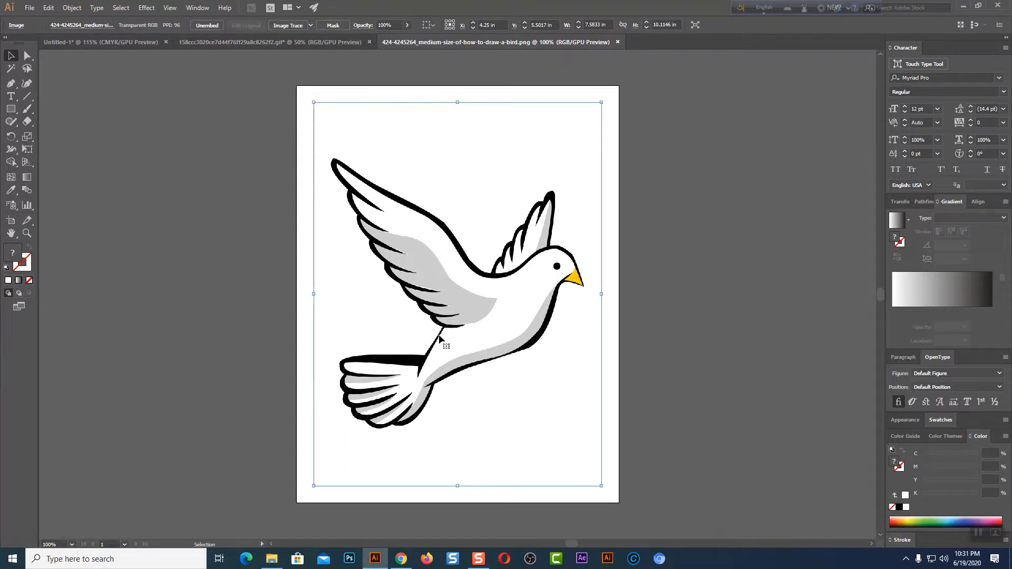
click(10, 83)
click(355, 43)
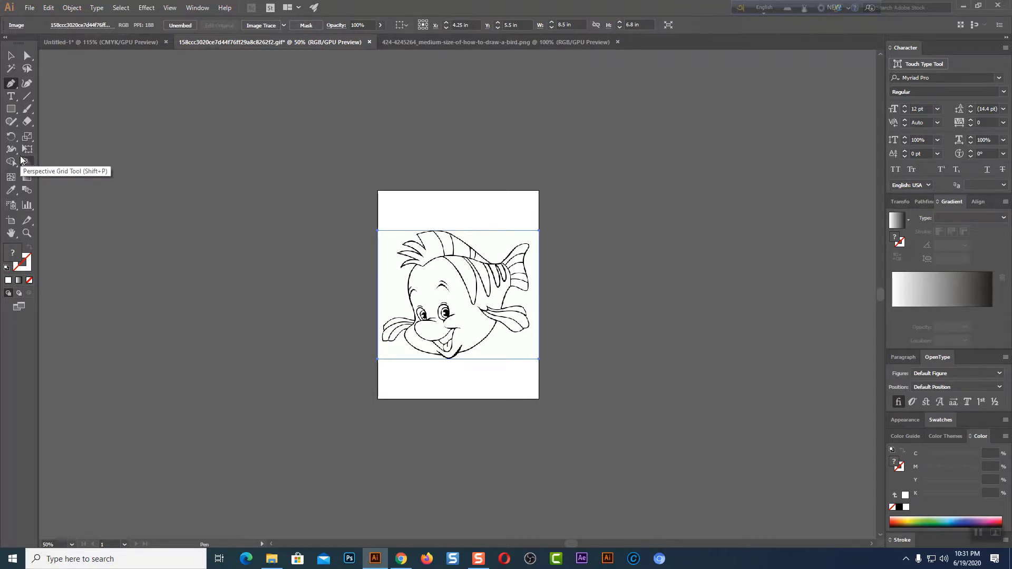
key(ctrl+1)
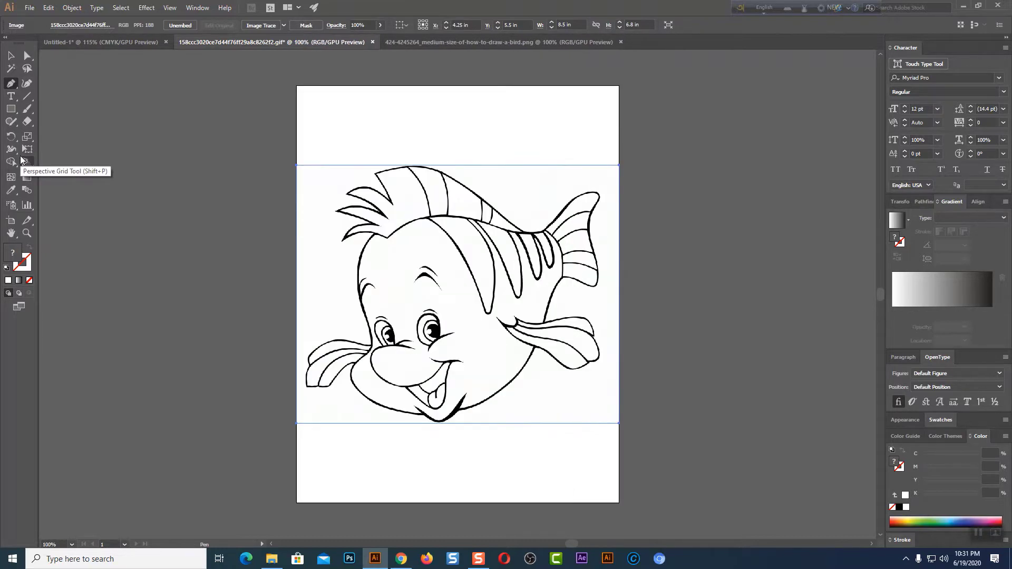
key(ctrl+plus)
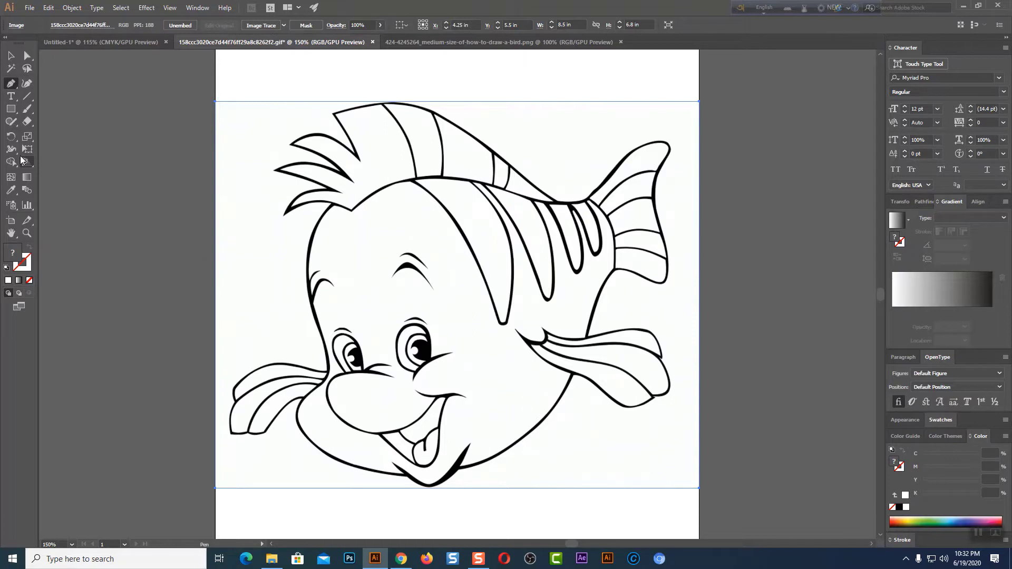
click(495, 42)
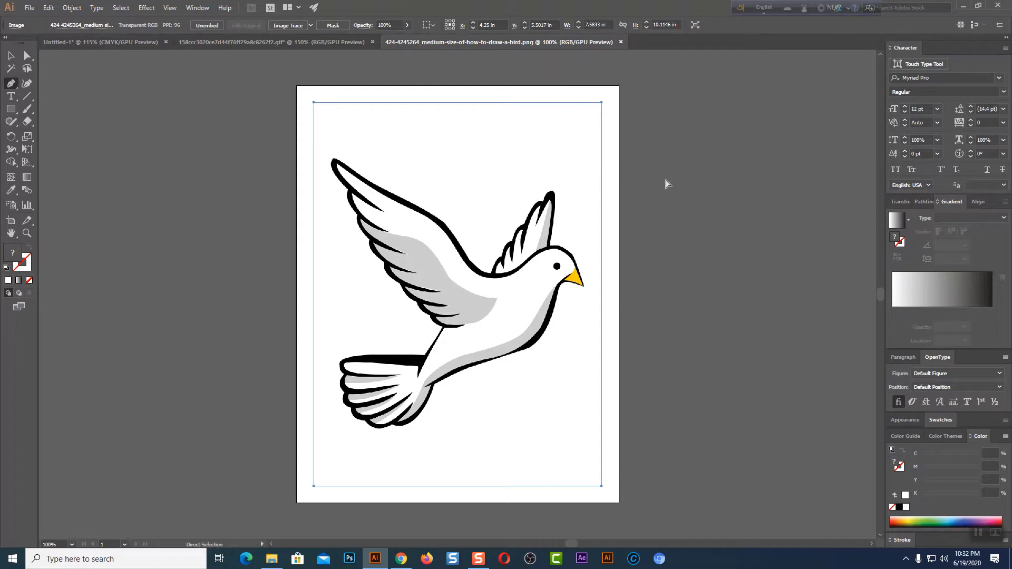
key(ctrl+shift+a)
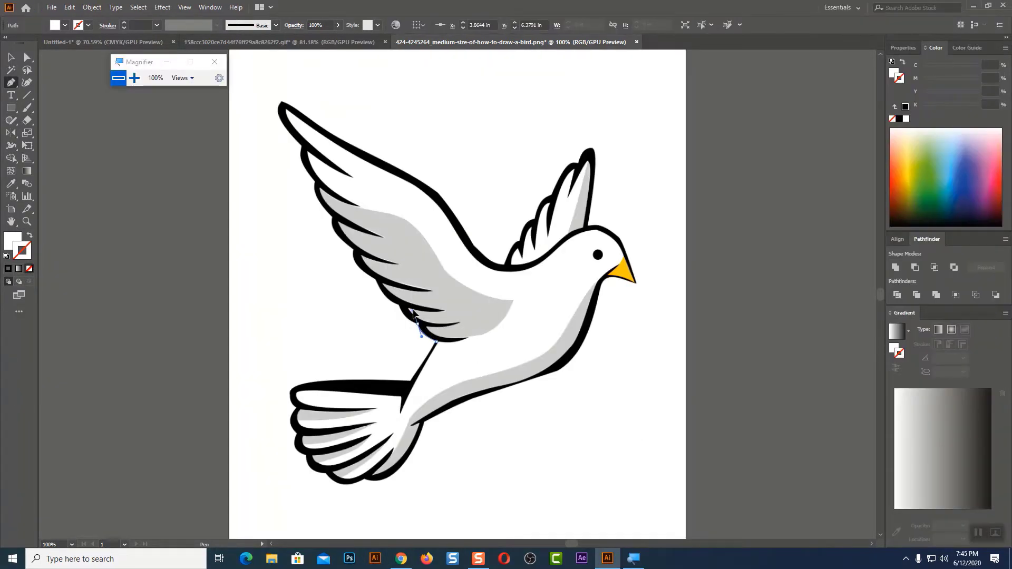
- Give the tracing path a black stroke and no fill, zoom in, and close the wing outline
drag(414, 313, 15, 262)
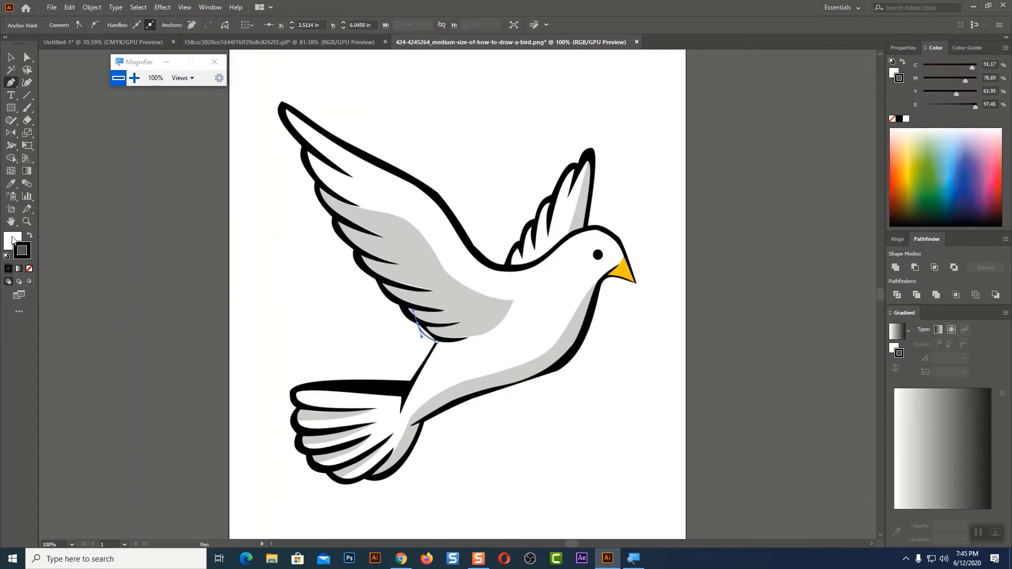
mouse_move(8, 270)
mouse_down()
mouse_move(58, 266)
mouse_move(405, 325)
mouse_up()
key(ctrl+plus)
click(414, 247)
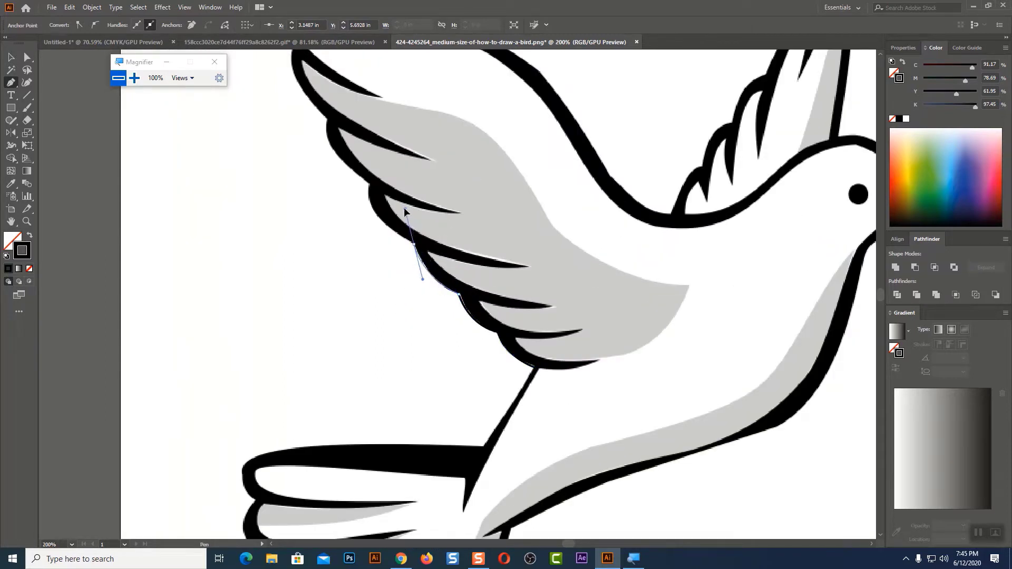
drag(403, 207, 410, 234)
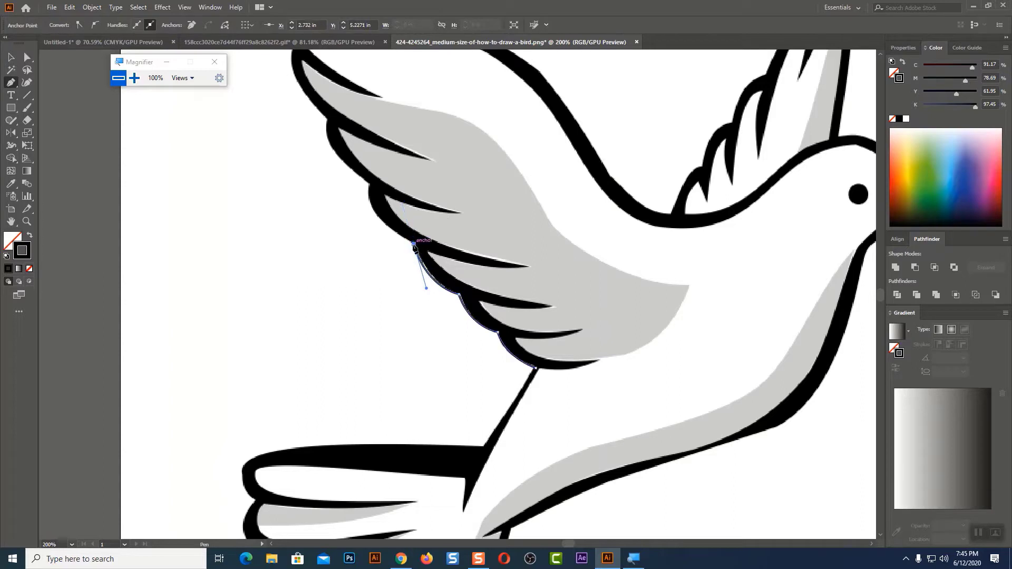
click(371, 190)
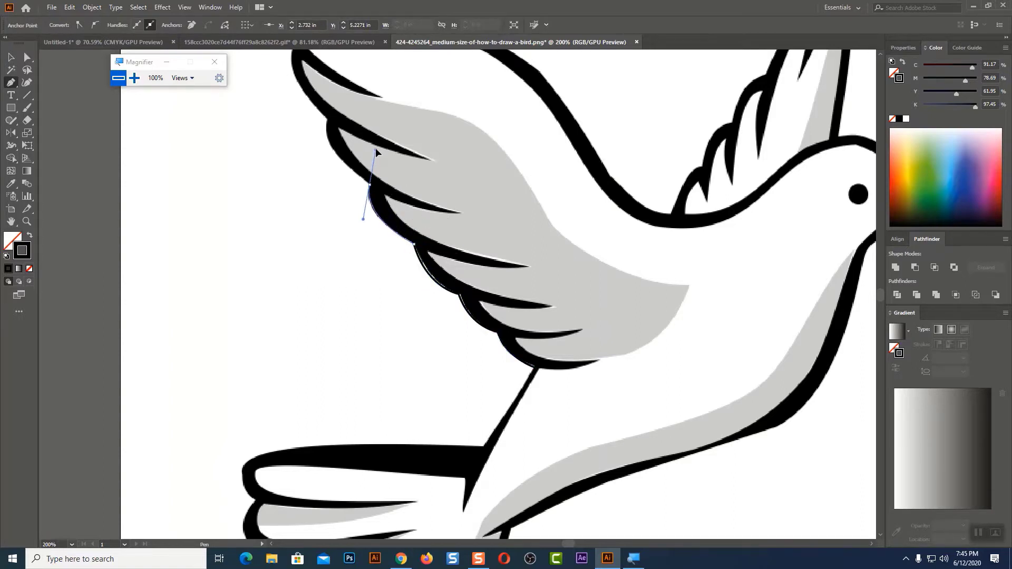
- Start a new curved path around the wing tip and along the wing's top edge
scroll(375, 148, up, 5)
click(332, 258)
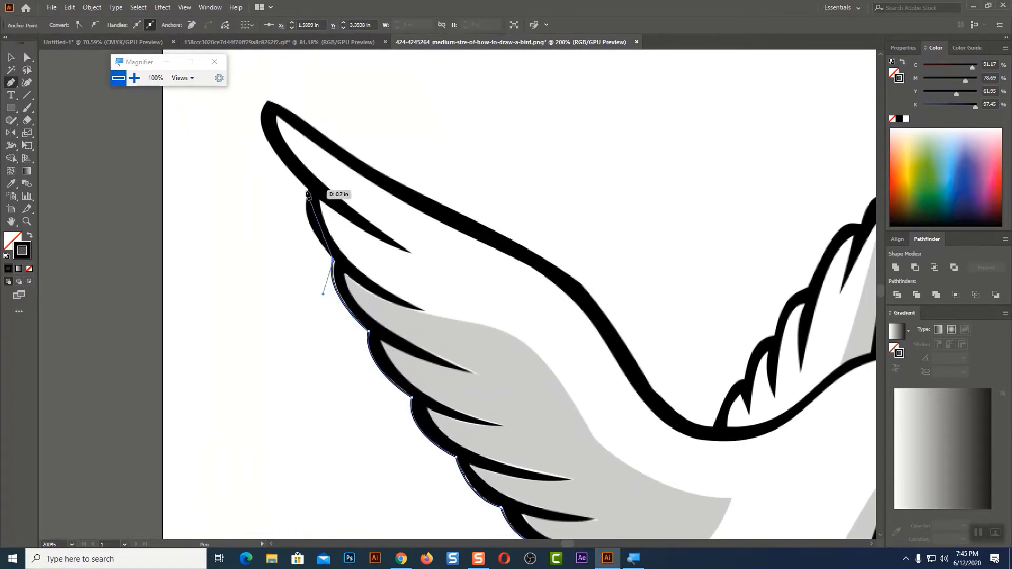
scroll(308, 195, up, 3)
drag(310, 242, 334, 210)
scroll(334, 211, right, 3)
drag(423, 331, 500, 359)
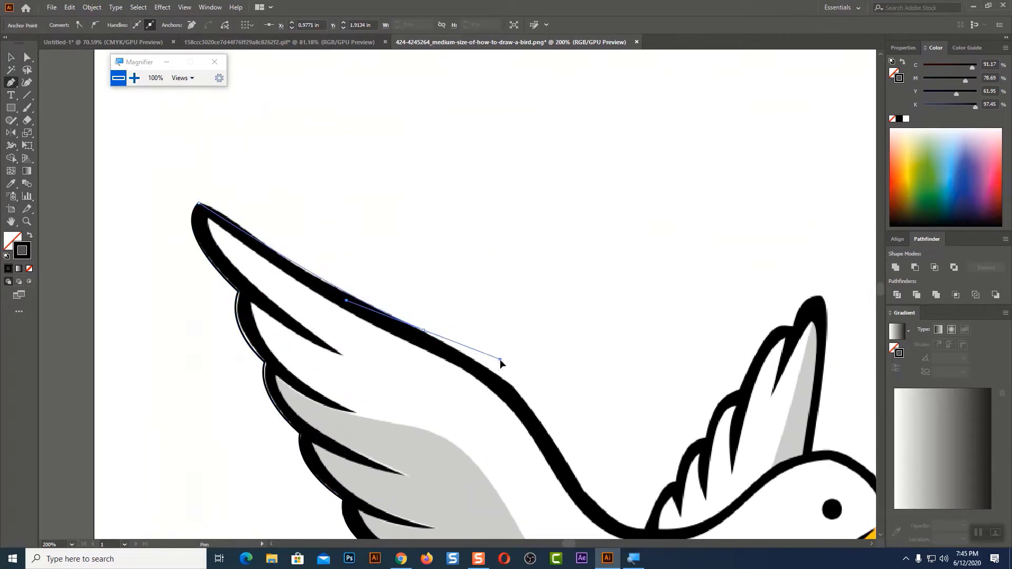
scroll(499, 359, down, 3)
scroll(499, 359, right, 3)
click(443, 329)
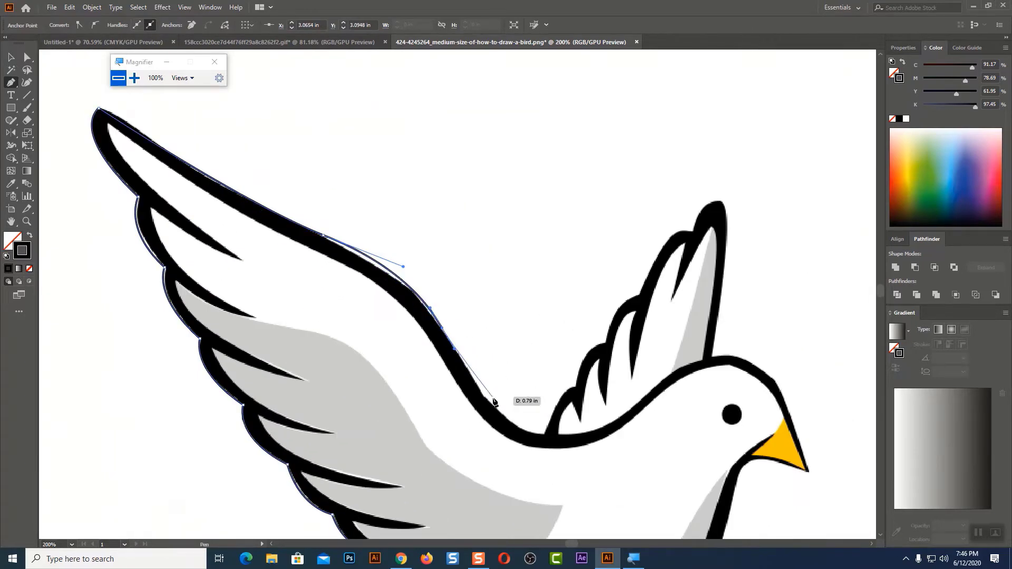
click(500, 412)
drag(543, 433, 555, 435)
- Undo the misplaced anchors and redraw the top-edge curve to where the back meets the raised wing
scroll(555, 435, up, 3)
scroll(555, 435, left, 5)
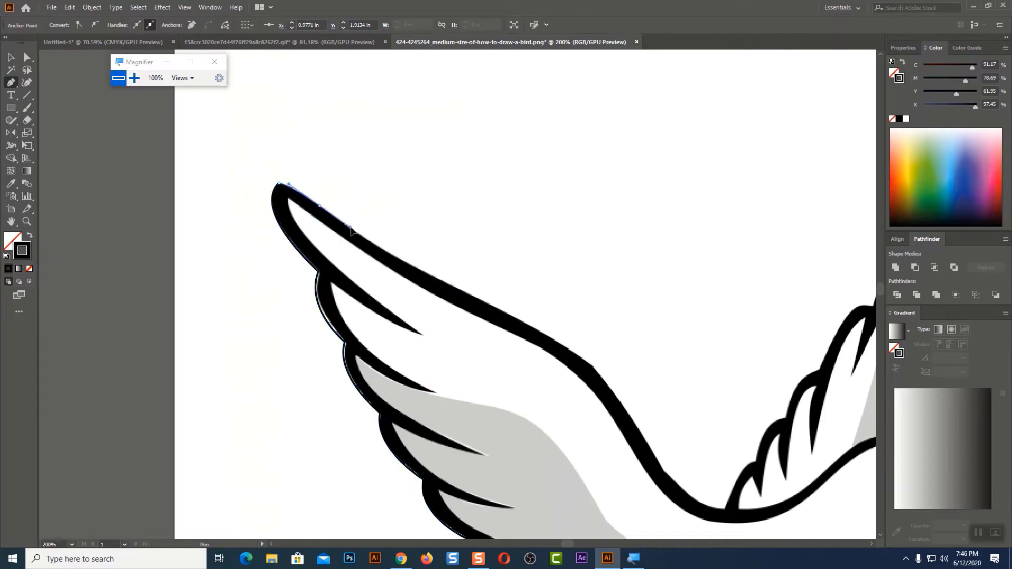
key(ctrl+z)
key(ctrl+z)
key(ctrl+z)
drag(529, 324, 676, 396)
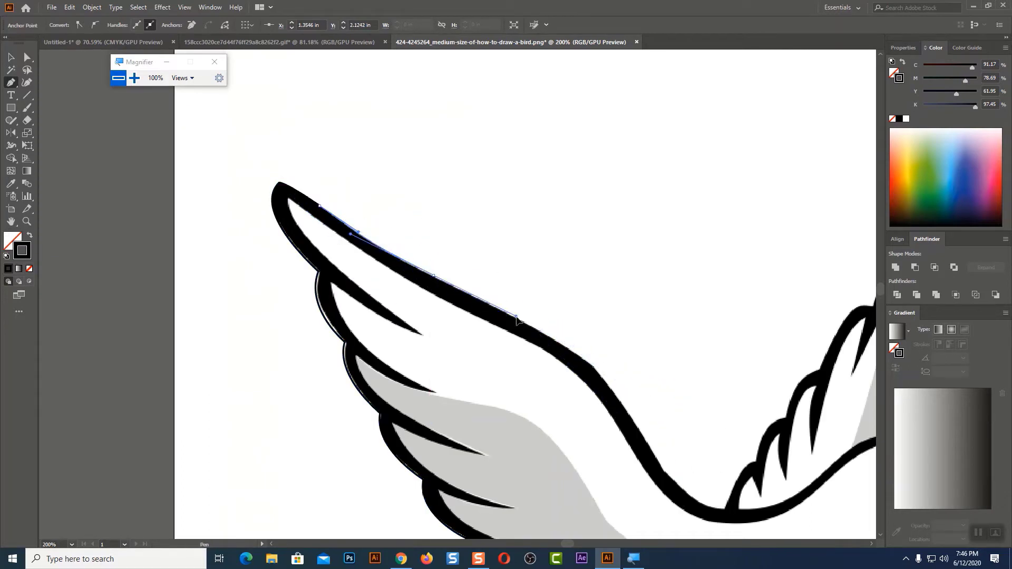
drag(610, 386, 655, 419)
scroll(655, 419, down, 5)
scroll(655, 419, right, 5)
click(514, 334)
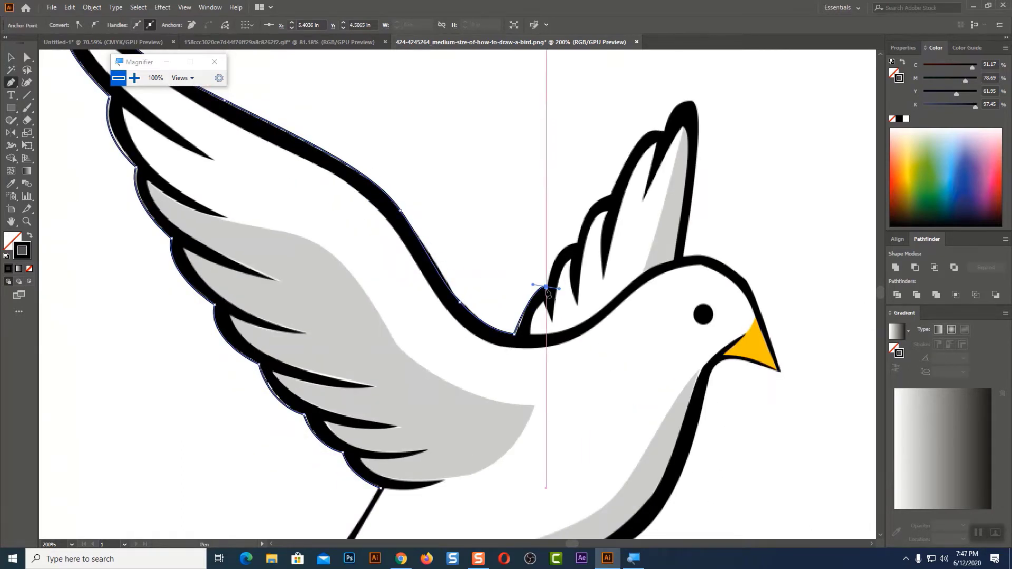
- Continue the outline over the raised wing tip, beak and neck, and down the belly to the wing underside
click(611, 194)
drag(667, 130, 679, 136)
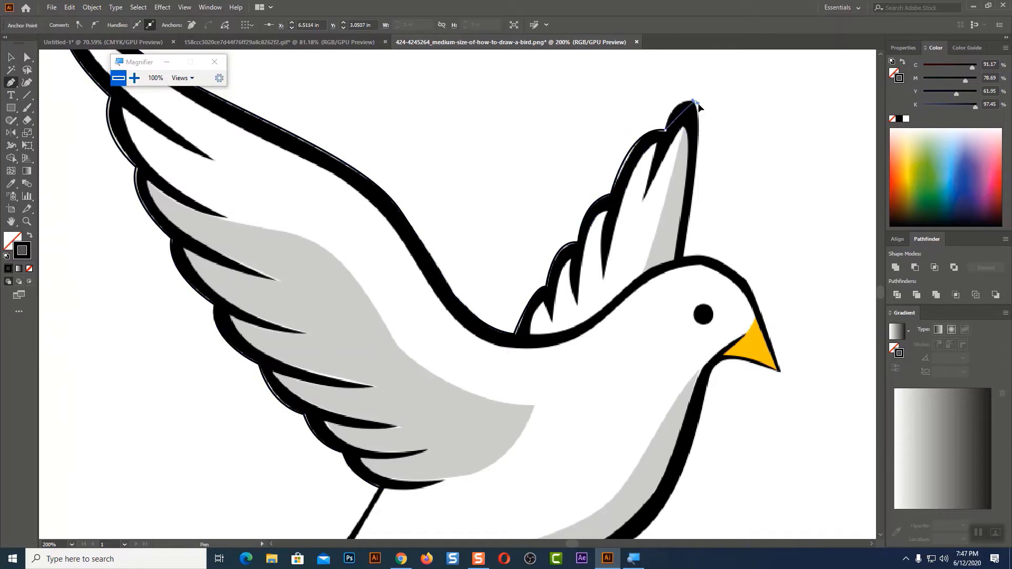
click(683, 256)
scroll(683, 255, down, 5)
scroll(683, 255, right, 3)
click(655, 203)
click(589, 201)
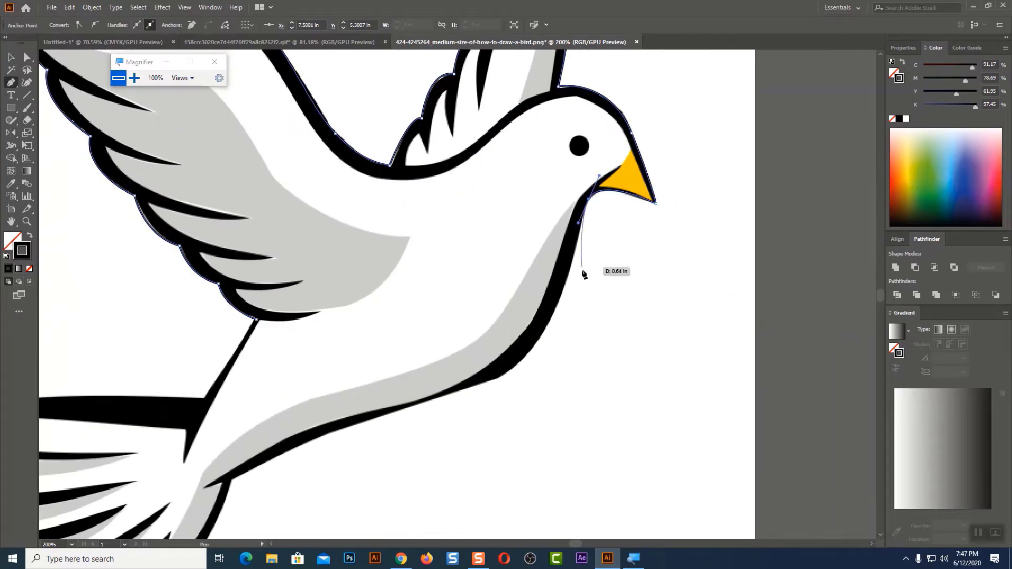
drag(522, 359, 476, 396)
click(353, 420)
click(320, 435)
click(285, 451)
click(242, 480)
- Trace the tail's lower and left edges and the lower feather edge, then end the path
scroll(241, 479, down, 5)
scroll(242, 479, left, 4)
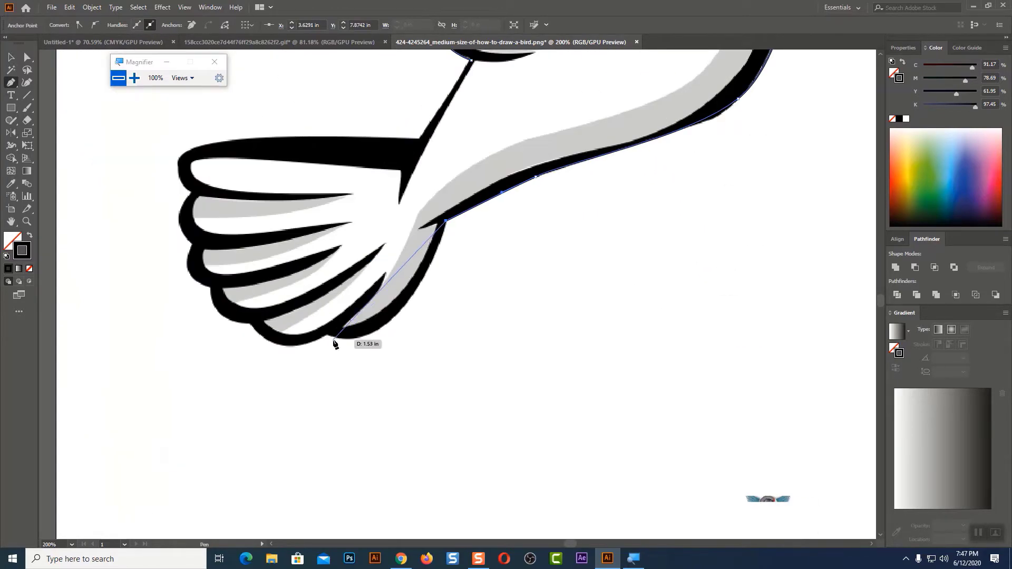
click(327, 335)
drag(248, 323, 280, 365)
scroll(242, 330, up, 2)
scroll(242, 330, left, 4)
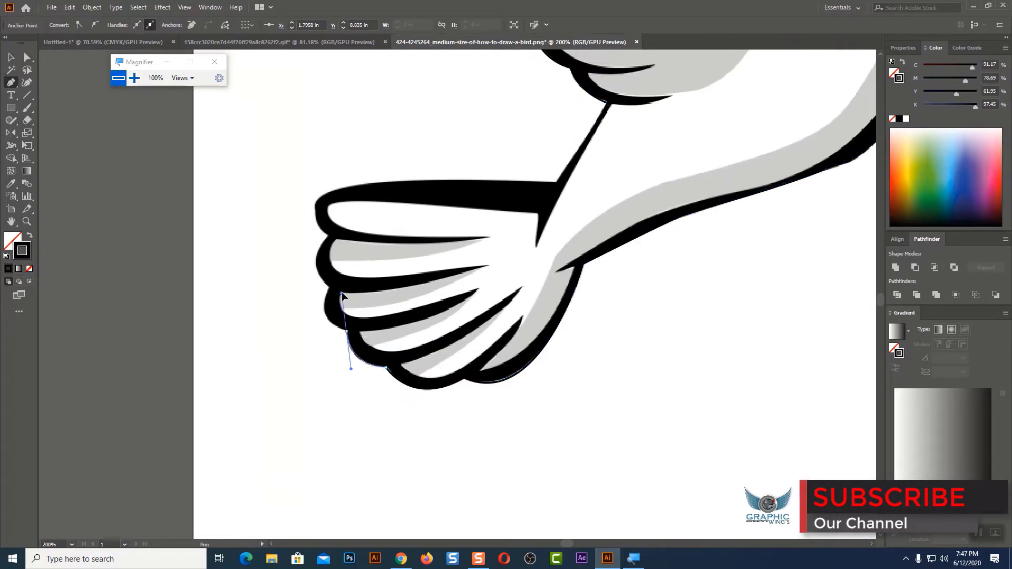
click(347, 331)
click(328, 287)
mouse_move(328, 234)
mouse_down()
mouse_move(356, 204)
mouse_move(350, 174)
mouse_up()
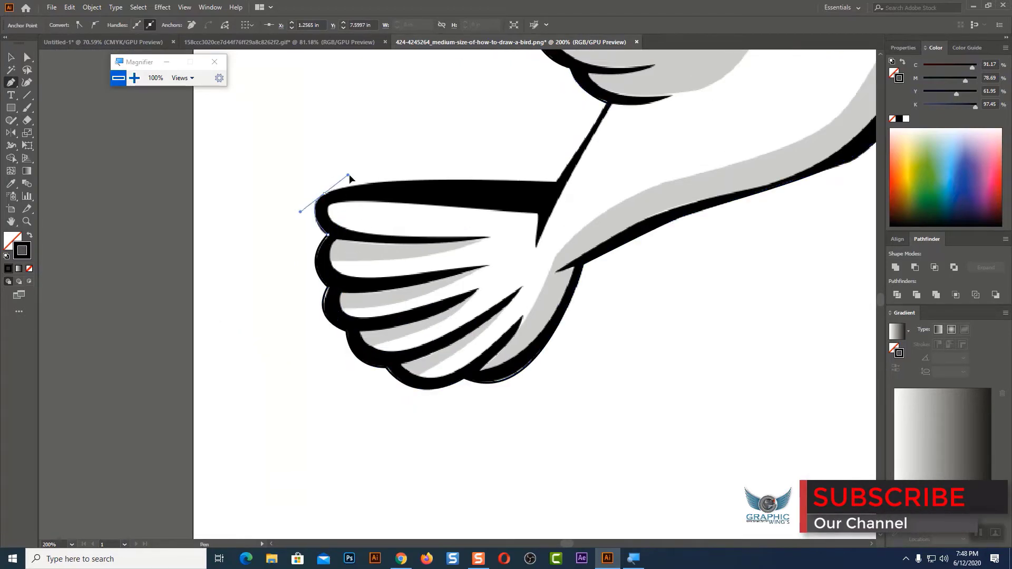
scroll(346, 176, up, 5)
scroll(375, 208, down, 4)
scroll(375, 208, right, 3)
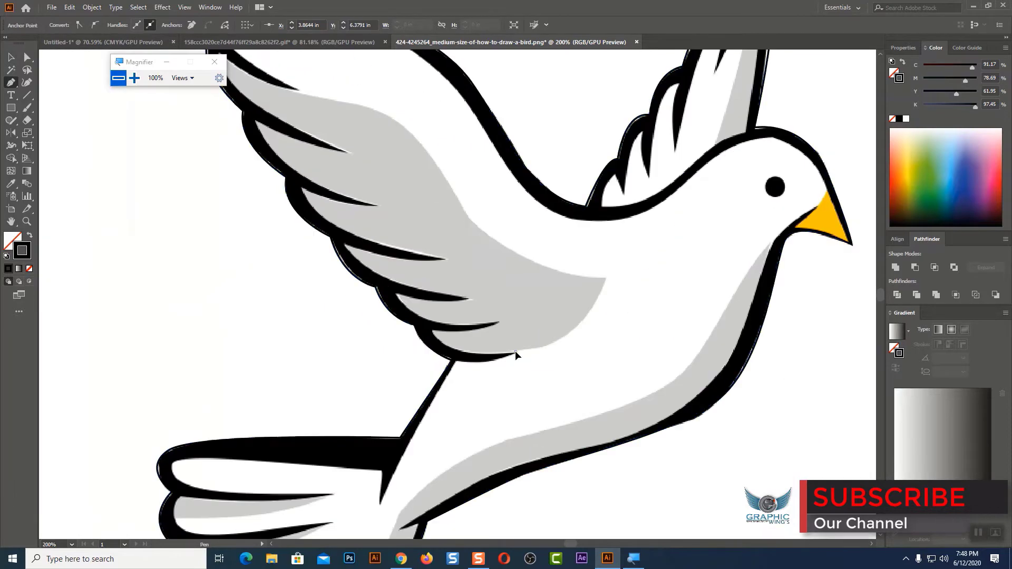
drag(432, 331, 507, 320)
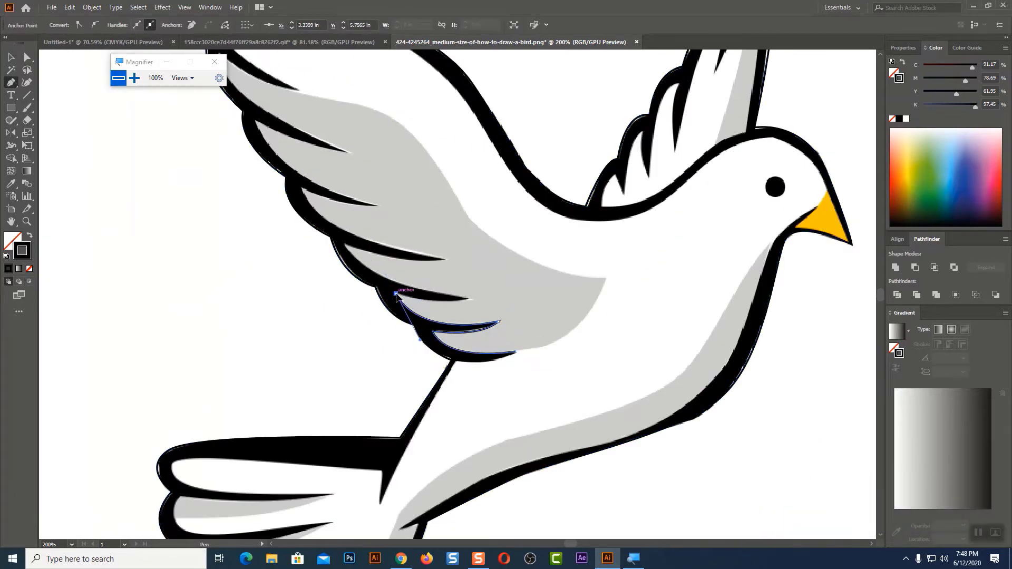
key(Escape)
- Trace two wing feather paths, closing the upper feather shape
click(344, 244)
drag(447, 259, 483, 253)
key(Escape)
scroll(787, 288, up, 2)
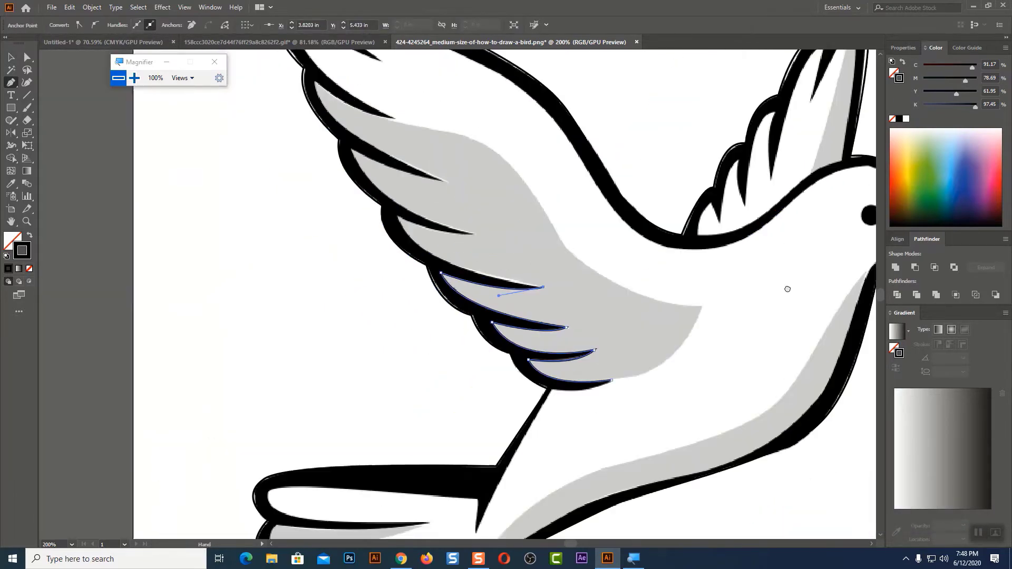
scroll(787, 287, left, 5)
click(544, 243)
drag(620, 258, 684, 261)
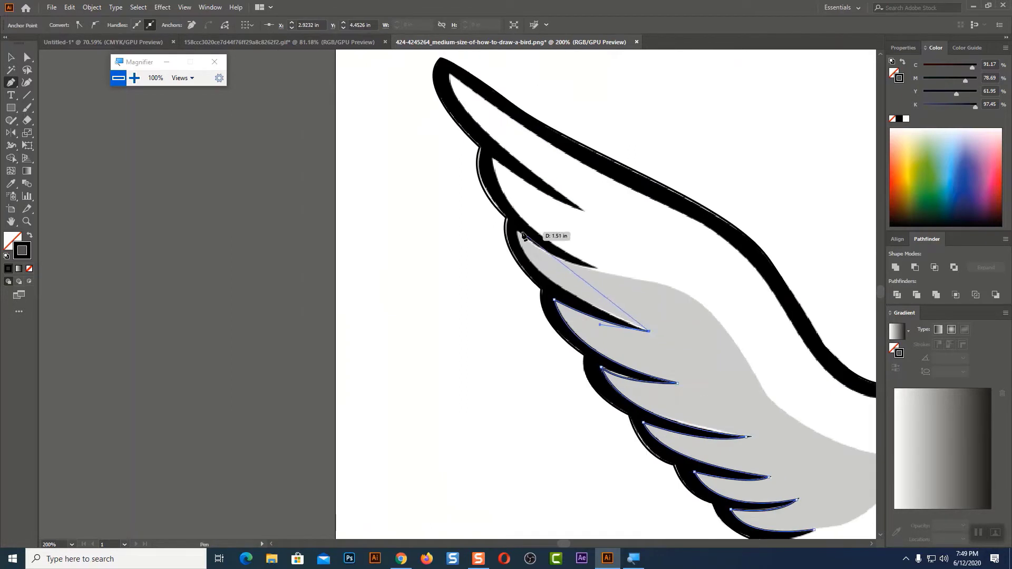
scroll(531, 232, up, 1)
scroll(530, 233, left, 2)
drag(517, 231, 521, 288)
click(600, 269)
- Trace a path along the top feather, wing tip and outer wing edge, undoing the misplaced back anchors
click(491, 157)
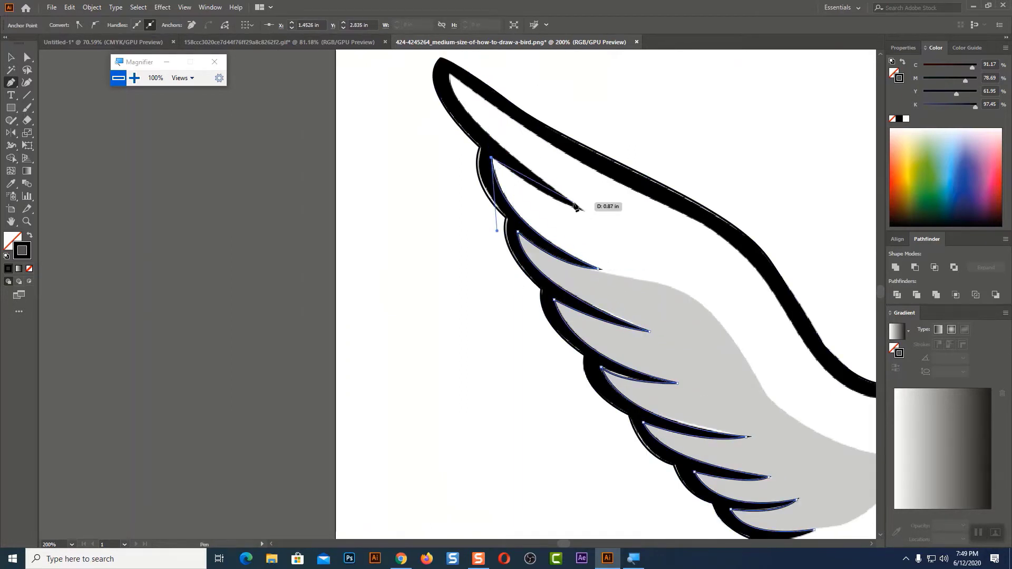
drag(583, 211, 590, 216)
scroll(474, 221, up, 3)
click(457, 247)
scroll(422, 295, right, 4)
scroll(422, 295, down, 1)
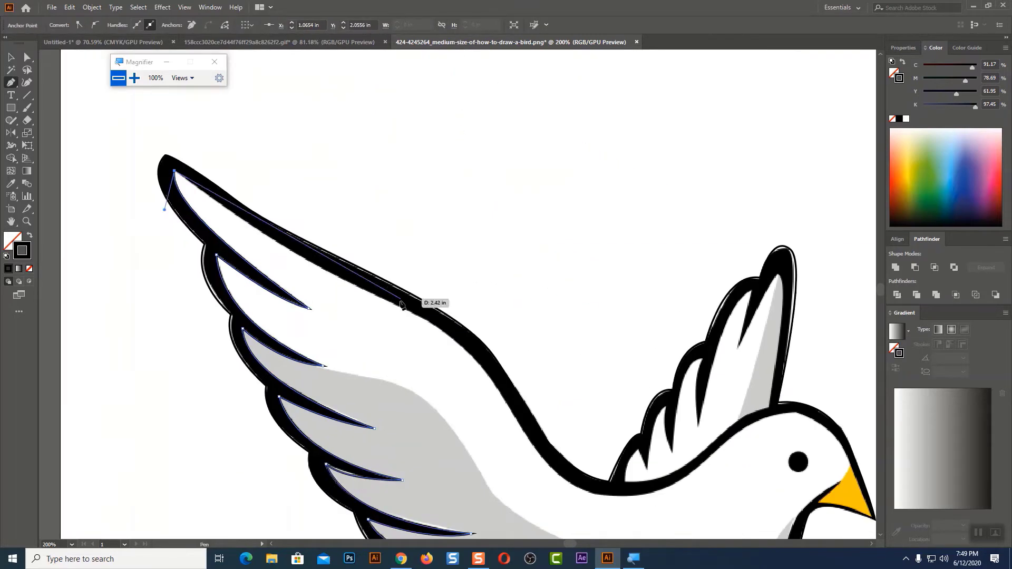
drag(379, 297, 486, 346)
click(513, 420)
scroll(514, 420, down, 3)
scroll(514, 421, right, 4)
drag(336, 276, 419, 267)
drag(474, 195, 558, 172)
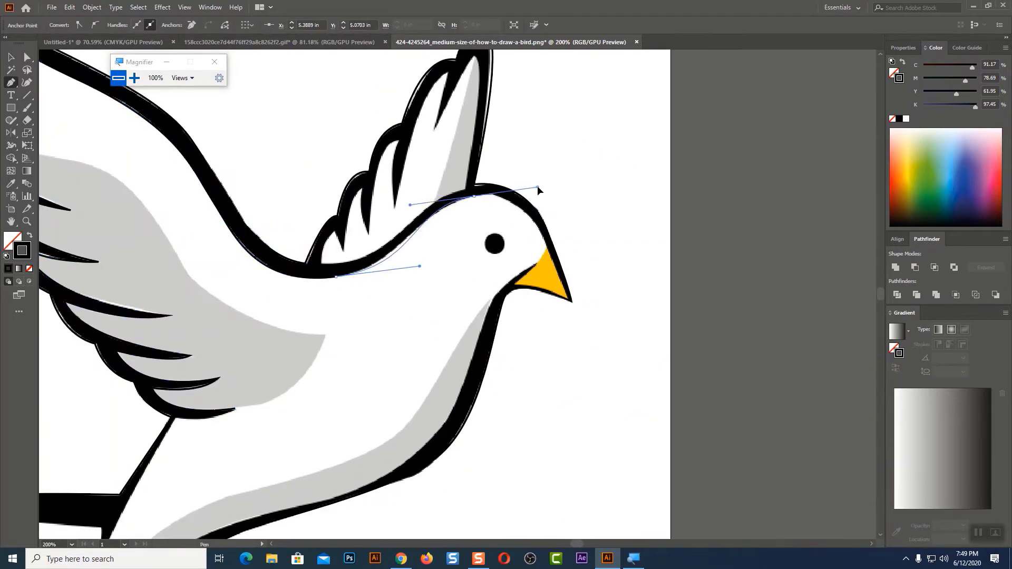
key(ctrl+z)
key(ctrl+z)
- Redraw the back over the head and continue down the belly and tail underside to the feather tip
drag(321, 278, 386, 275)
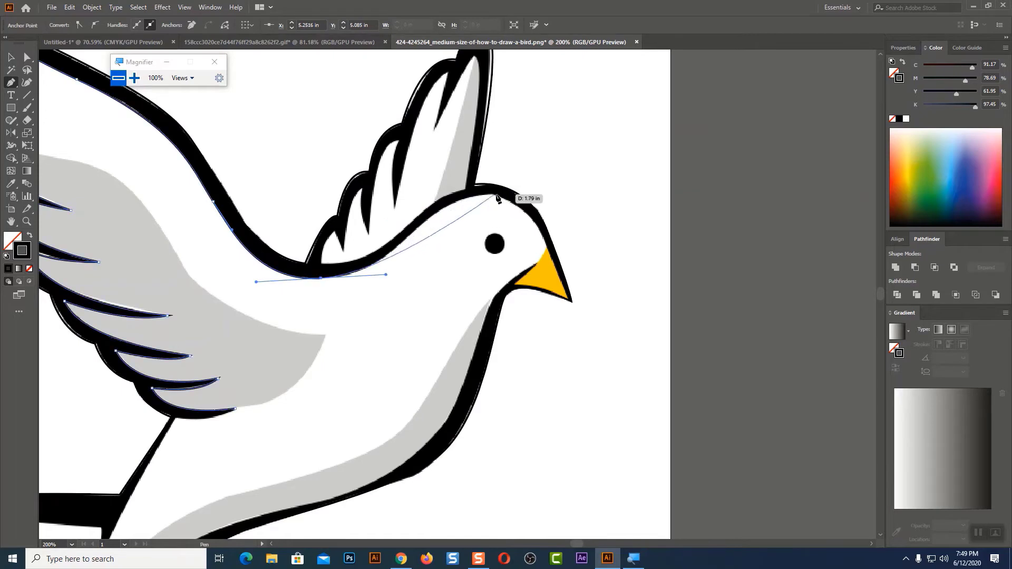
mouse_move(503, 197)
mouse_down()
mouse_move(558, 219)
mouse_move(569, 301)
mouse_up()
drag(477, 344, 488, 343)
scroll(488, 342, down, 4)
scroll(487, 343, left, 2)
drag(548, 274, 494, 294)
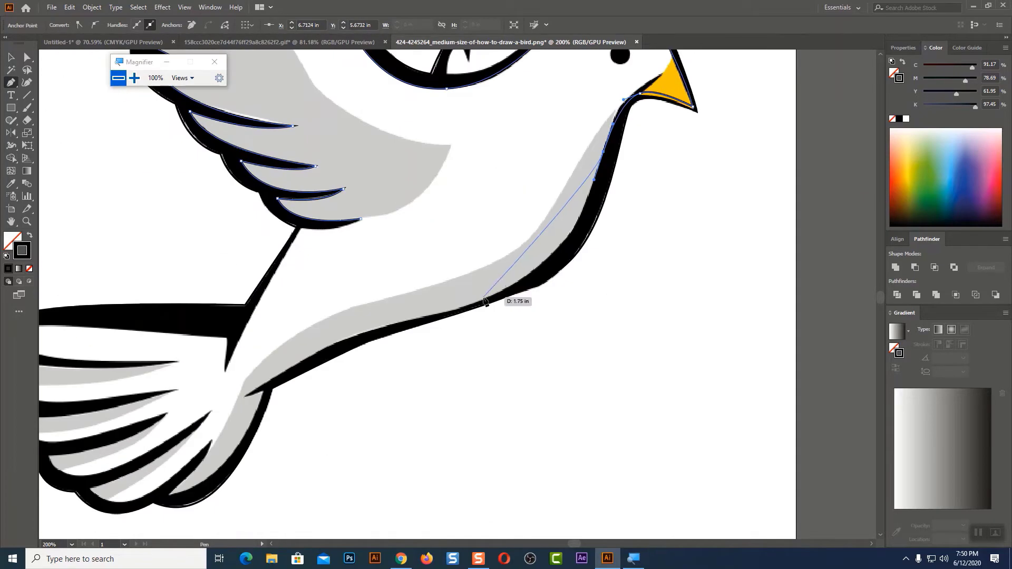
mouse_move(394, 325)
mouse_down()
mouse_move(303, 363)
mouse_move(276, 395)
mouse_up()
scroll(570, 232, down, 4)
scroll(569, 233, left, 3)
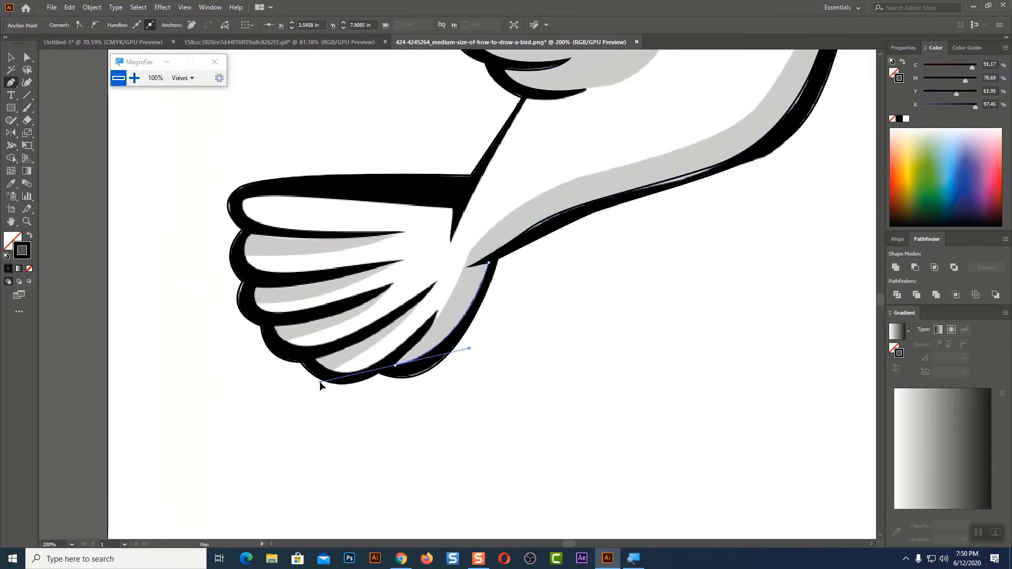
mouse_move(394, 365)
mouse_down()
mouse_move(319, 381)
mouse_move(351, 407)
mouse_up()
drag(436, 282, 393, 338)
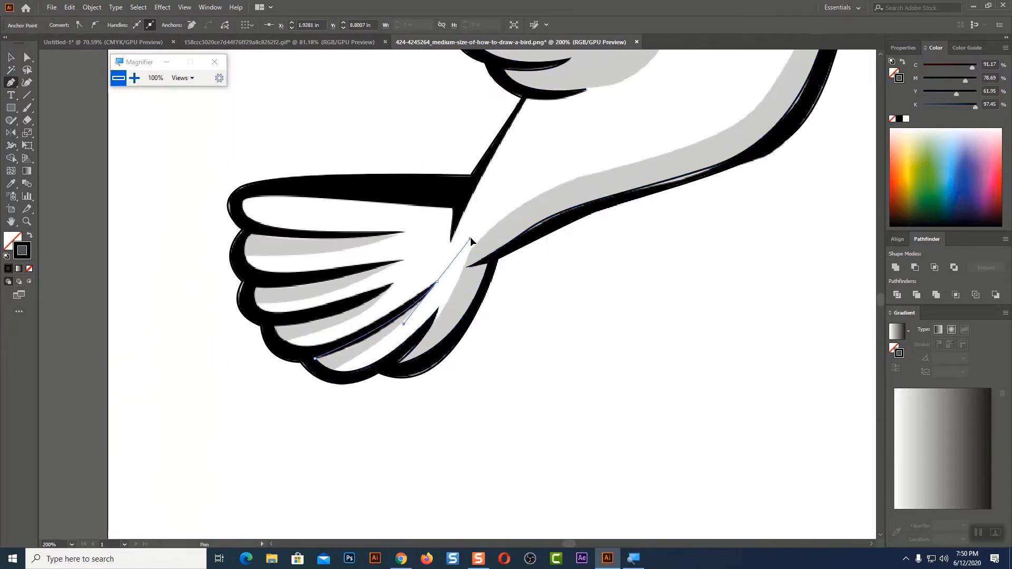
click(275, 327)
click(394, 283)
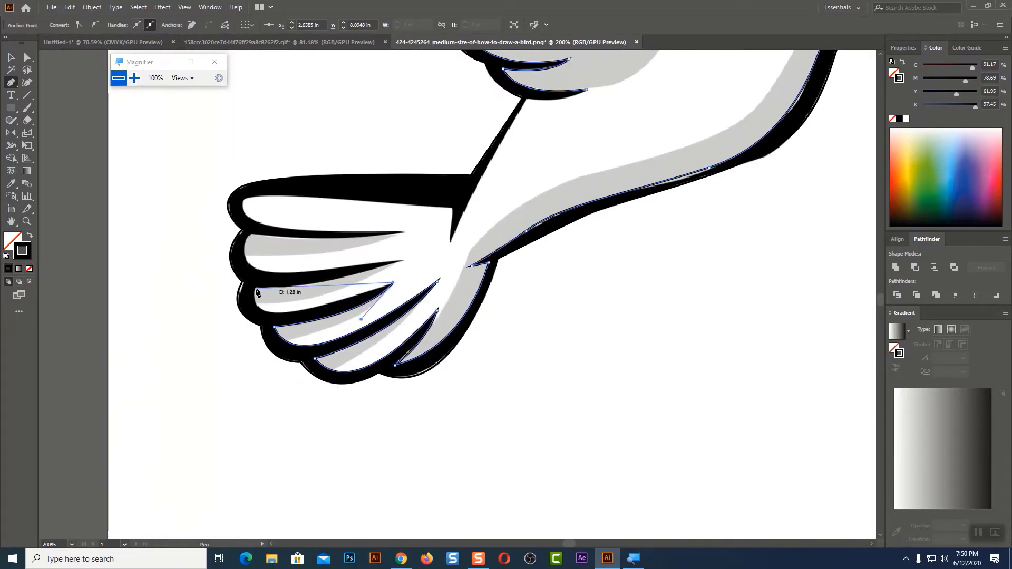
drag(256, 287, 237, 345)
- Trace the tail feather paths, including the top tail feather's lower edge
click(468, 266)
click(323, 270)
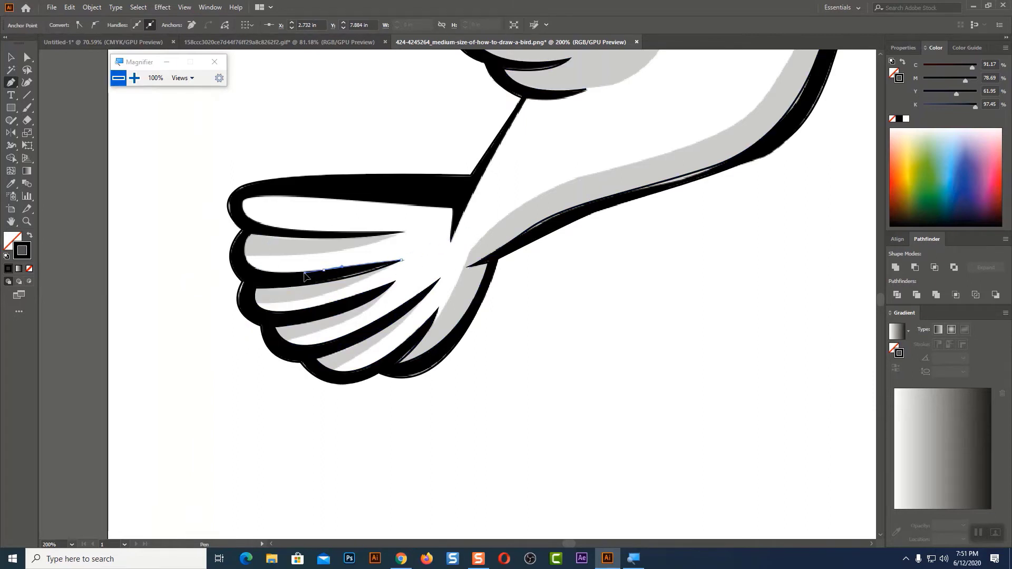
drag(251, 233, 280, 189)
click(285, 230)
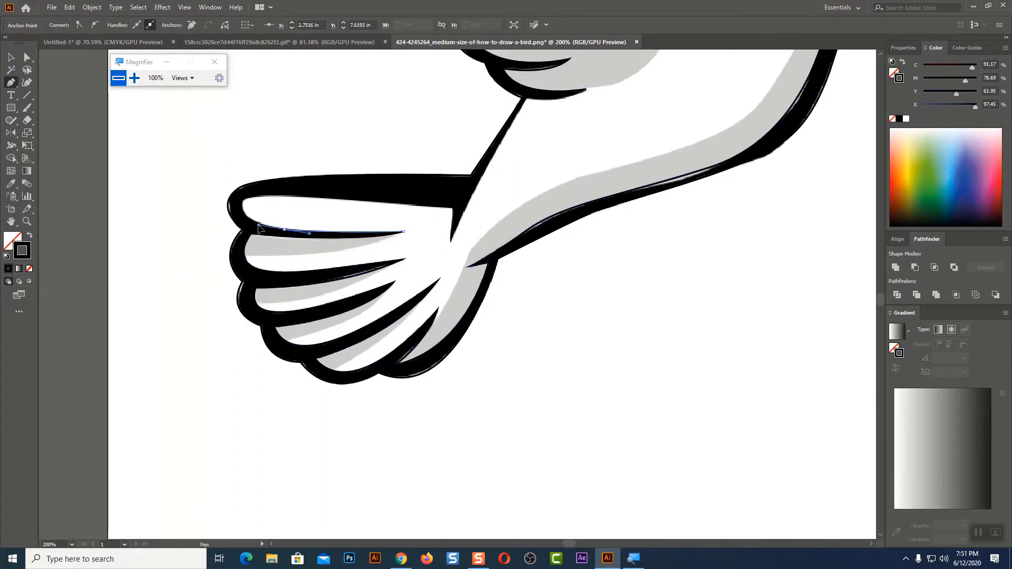
click(240, 220)
click(242, 202)
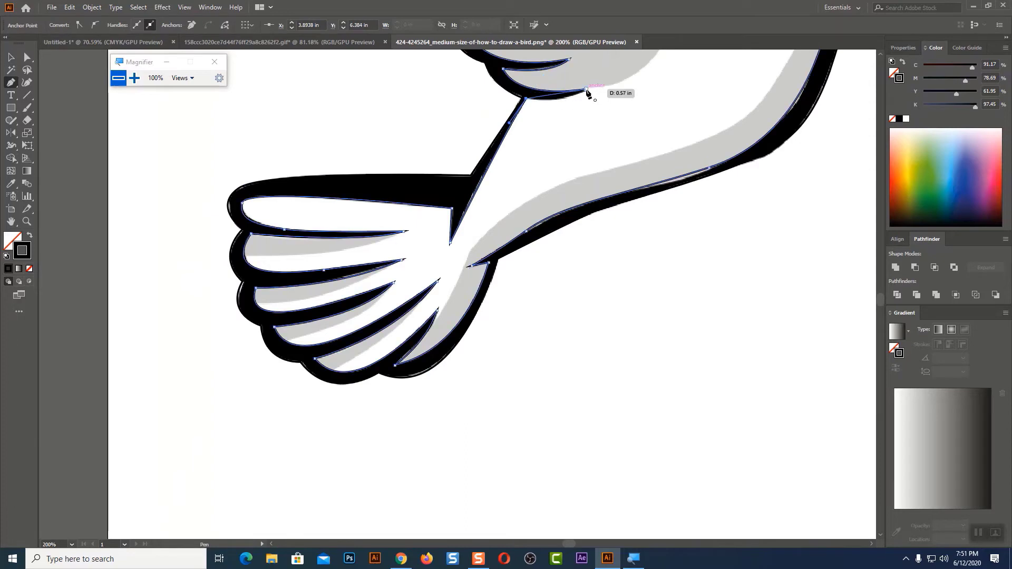
mouse_move(585, 95)
mouse_down()
mouse_move(457, 252)
mouse_move(507, 379)
mouse_up()
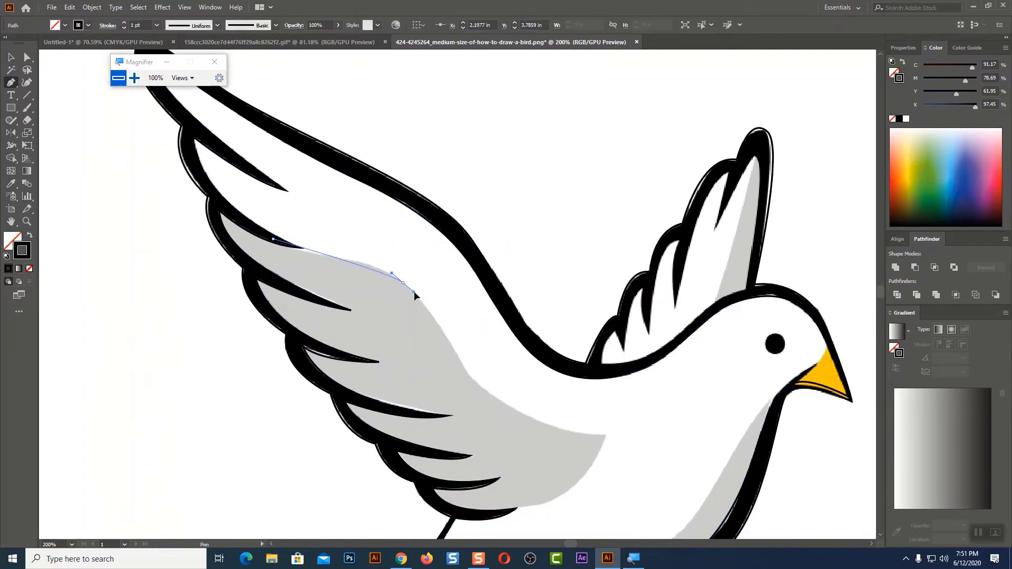
- Trace the grey wing edges and the neck toward the beak, then anchor the tail feather outline
click(253, 227)
drag(349, 259, 429, 267)
mouse_move(471, 376)
mouse_down()
mouse_move(489, 391)
mouse_move(523, 240)
mouse_up()
click(606, 434)
drag(463, 350, 339, 355)
drag(463, 355, 412, 113)
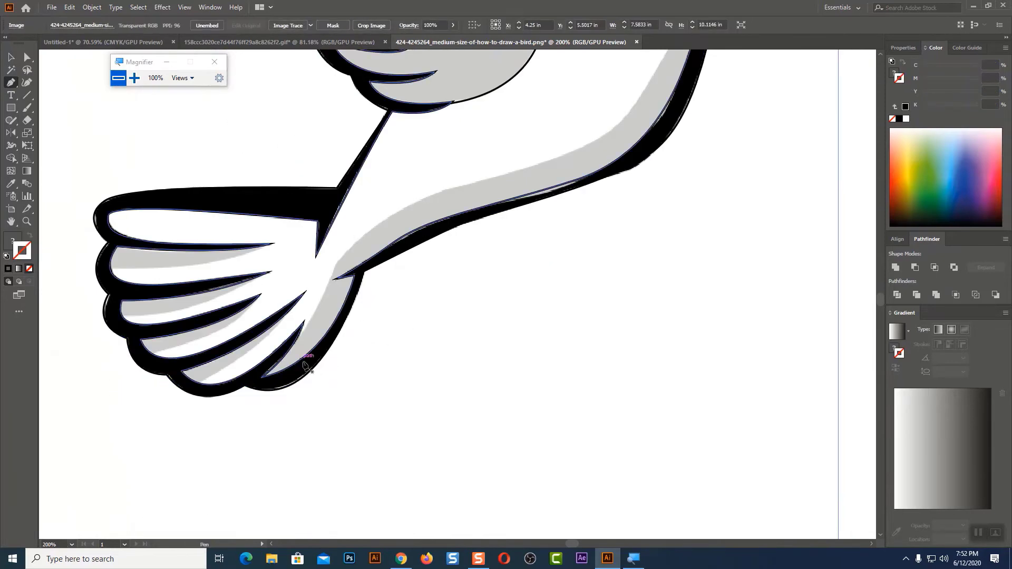
mouse_move(588, 142)
mouse_down()
mouse_move(617, 129)
mouse_move(474, 313)
mouse_up()
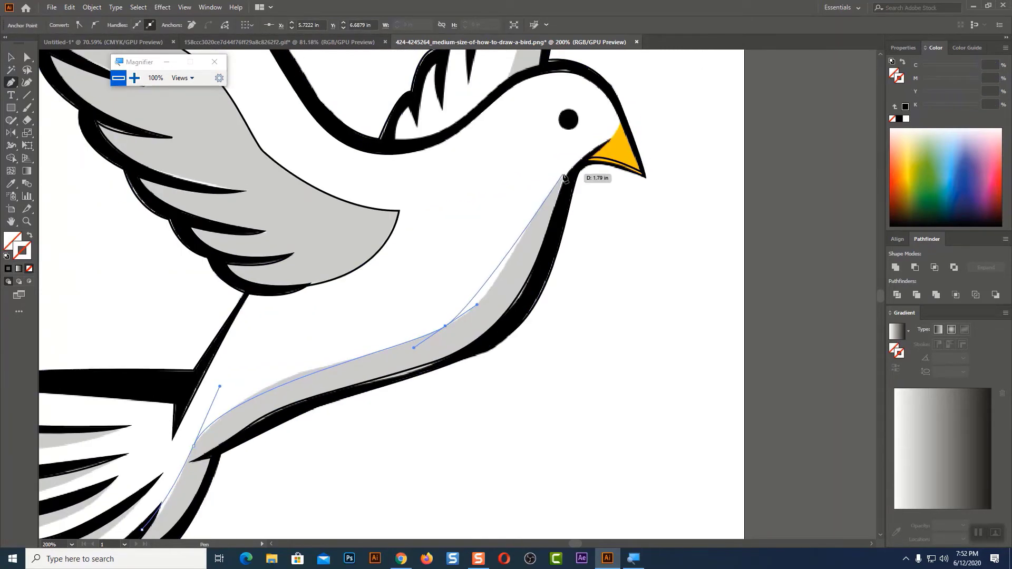
drag(526, 227, 538, 200)
mouse_move(500, 157)
mouse_down()
mouse_move(526, 215)
mouse_move(506, 322)
mouse_move(685, 21)
mouse_up()
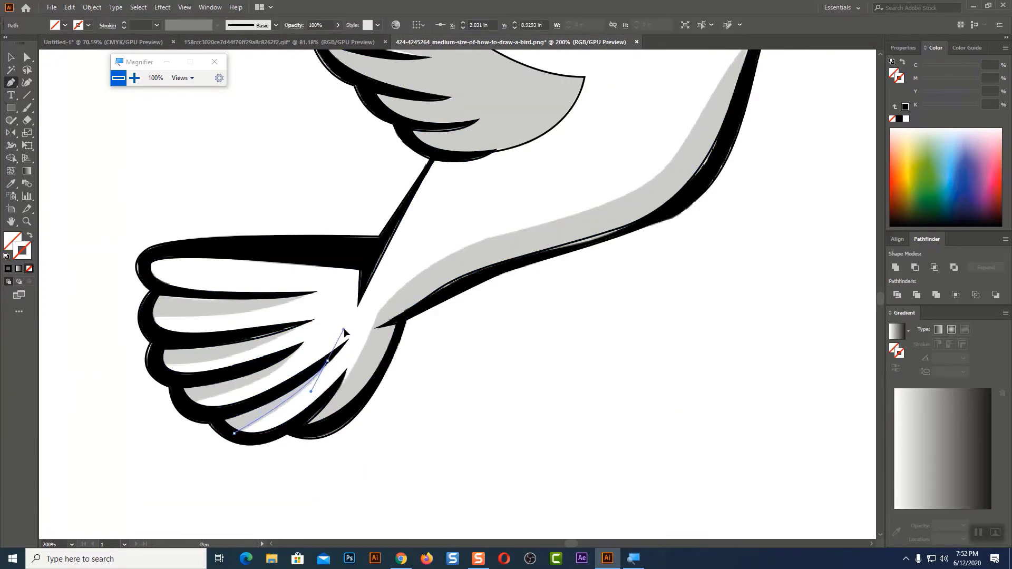
click(159, 366)
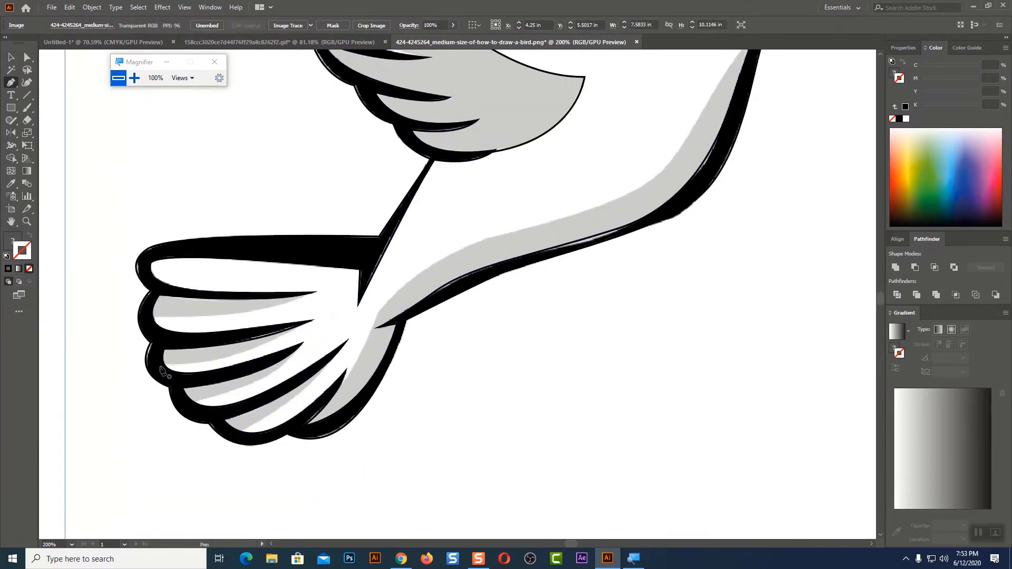
- Add a smooth anchor along the tail feather edge, then zoom in on the back wing
scroll(300, 328, up, 2)
drag(474, 334, 639, 208)
scroll(639, 208, up, 2)
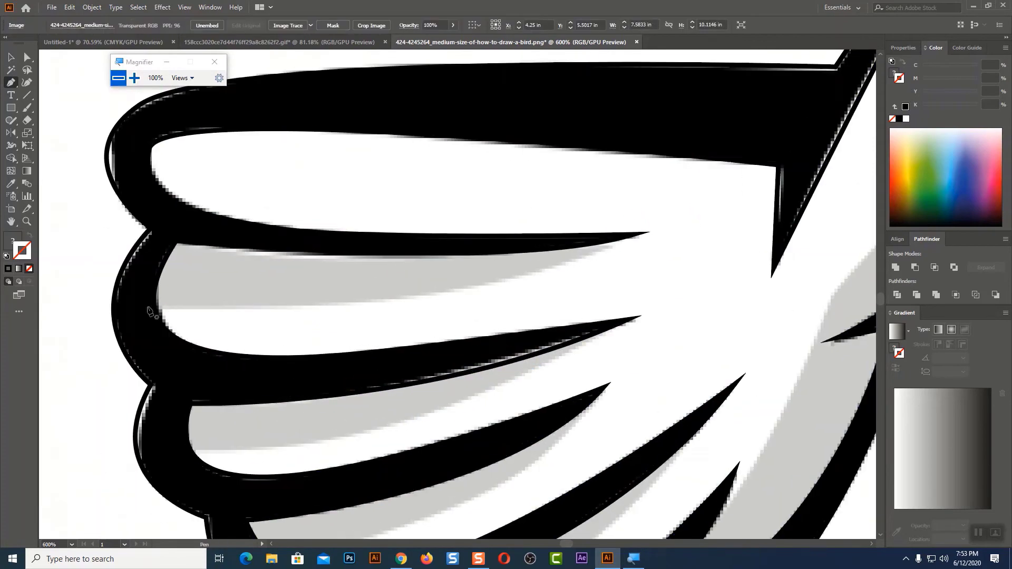
scroll(639, 210, down, 5)
scroll(361, 328, up, 4)
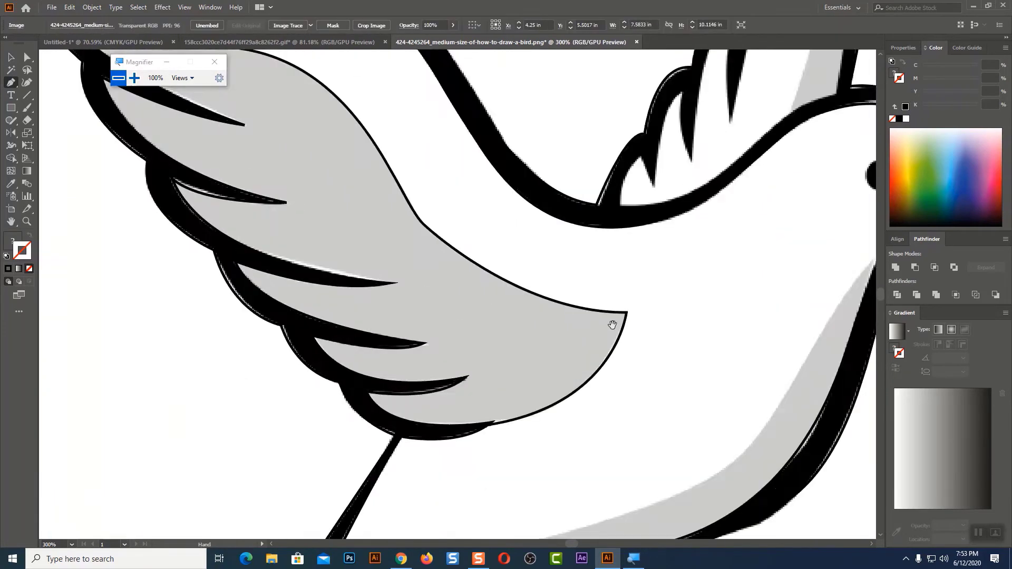
scroll(339, 268, up, 2)
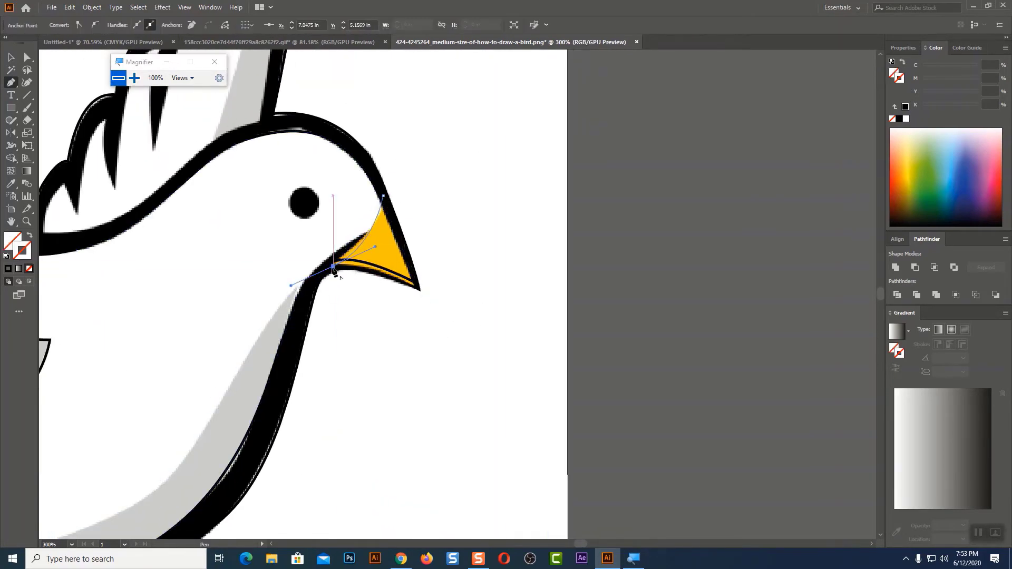
scroll(340, 387, up, 3)
scroll(340, 388, left, 5)
- Trace the back-wing feathers from the wing base with corner and curved Pen anchors
click(329, 412)
click(350, 363)
click(364, 393)
click(391, 298)
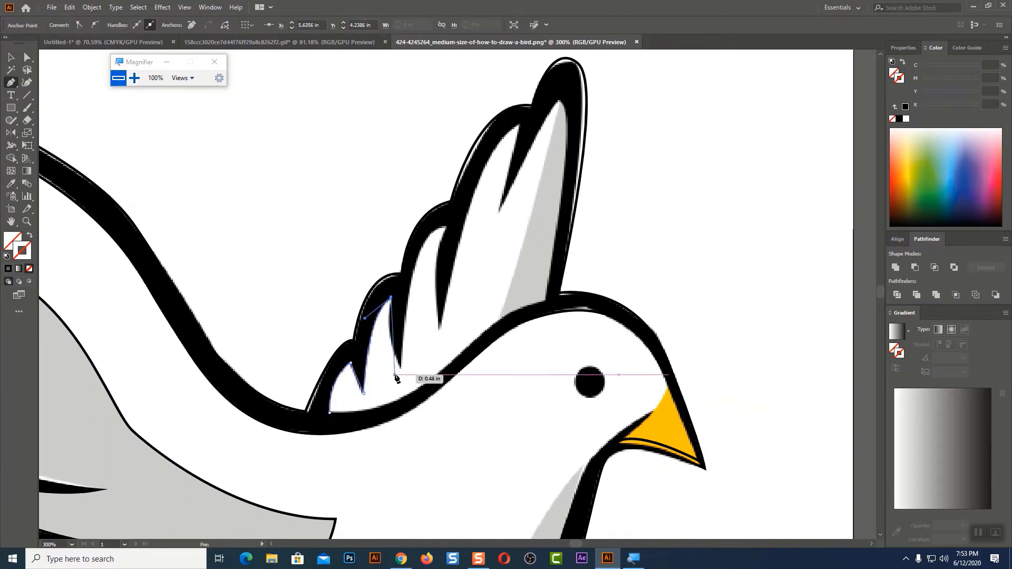
drag(402, 369, 423, 400)
click(447, 225)
click(439, 329)
drag(518, 124, 572, 98)
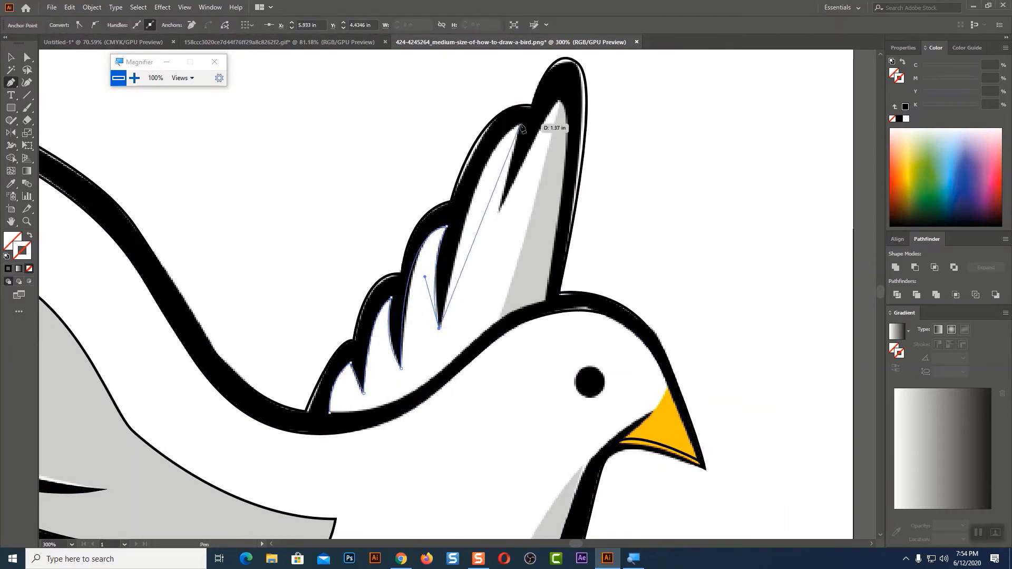
click(544, 301)
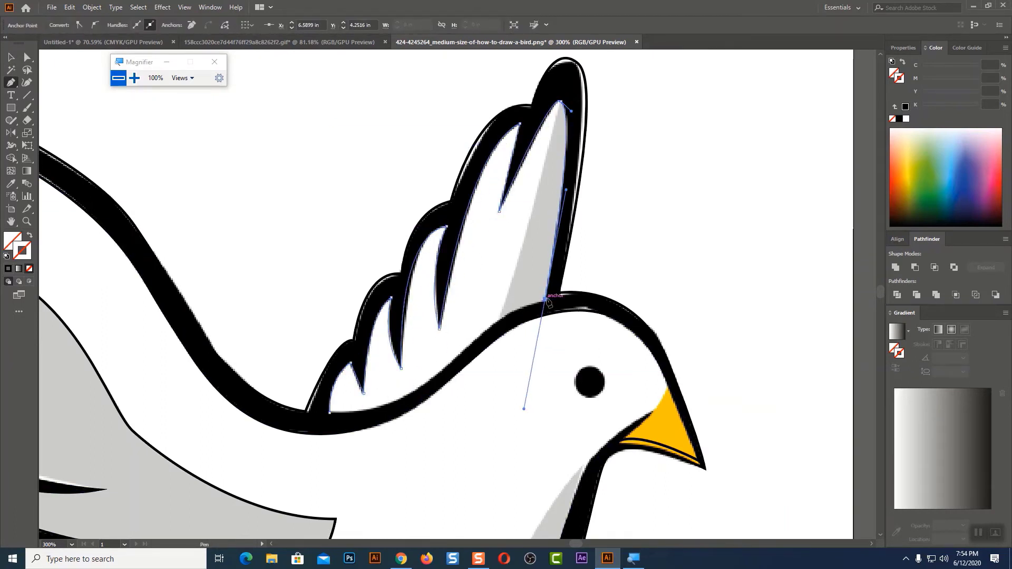
- Curve the last feather edge down to the back and zoom out to both artboards
scroll(524, 405, down, 3)
scroll(524, 405, left, 1)
drag(518, 184, 532, 179)
scroll(447, 256, up, 4)
scroll(447, 255, right, 3)
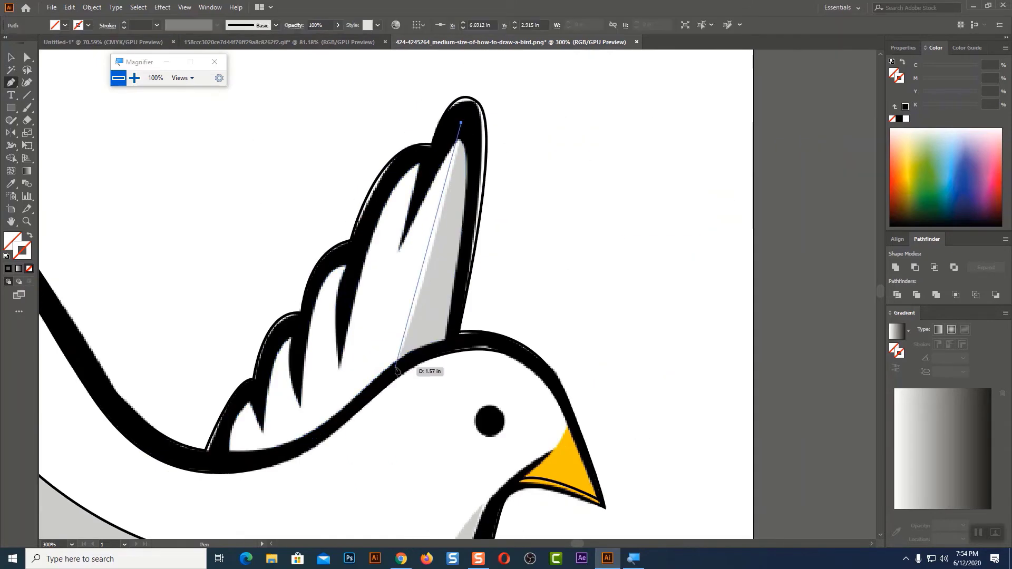
key(ctrl+0)
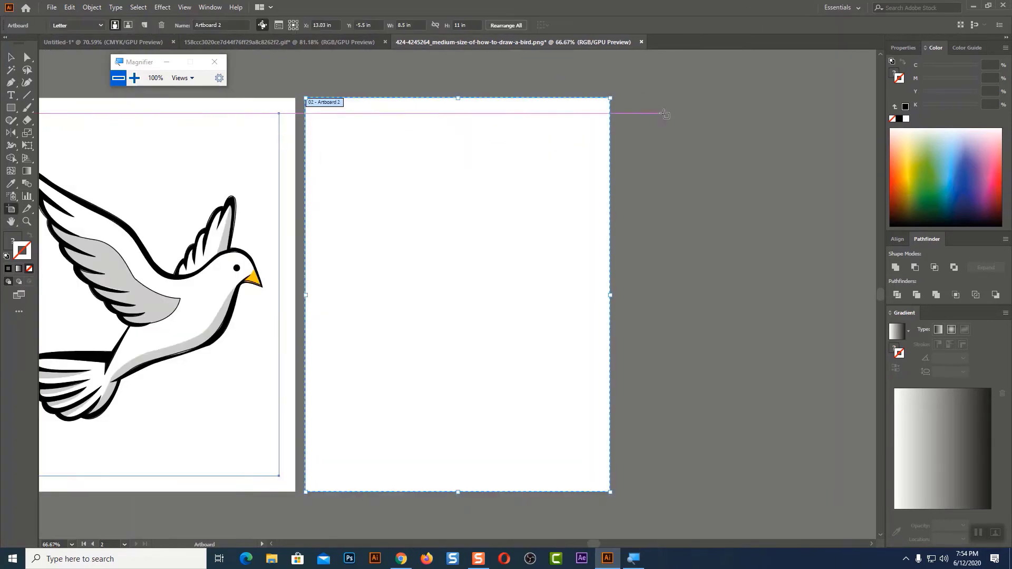
- Move the traced dove outline onto the empty second artboard
click(258, 117)
scroll(258, 117, left, 2)
drag(245, 214, 559, 214)
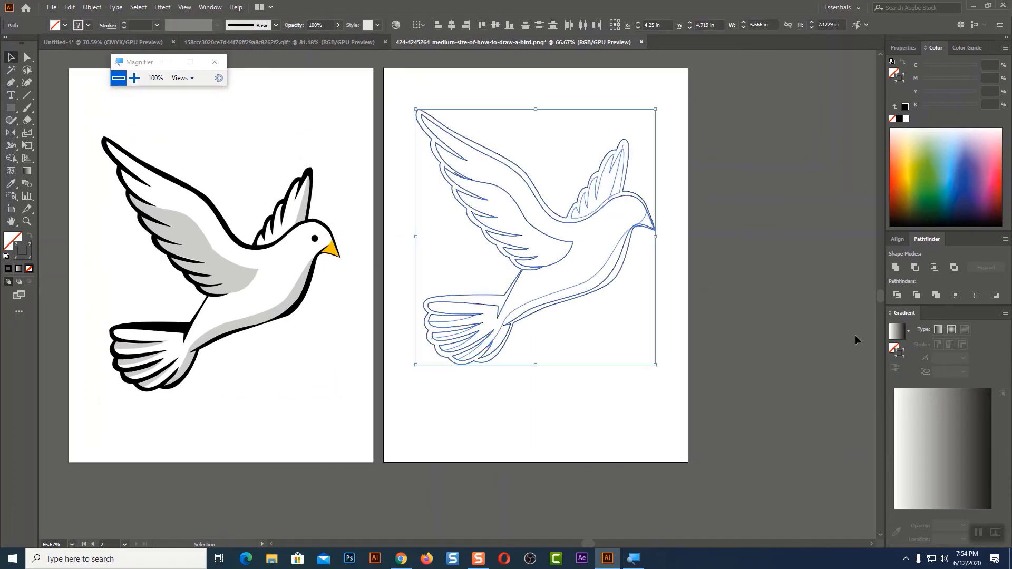
right_click(582, 271)
click(732, 244)
- Check a single wing path, then combine the whole traced dove into a compound path
key(ctrl+1)
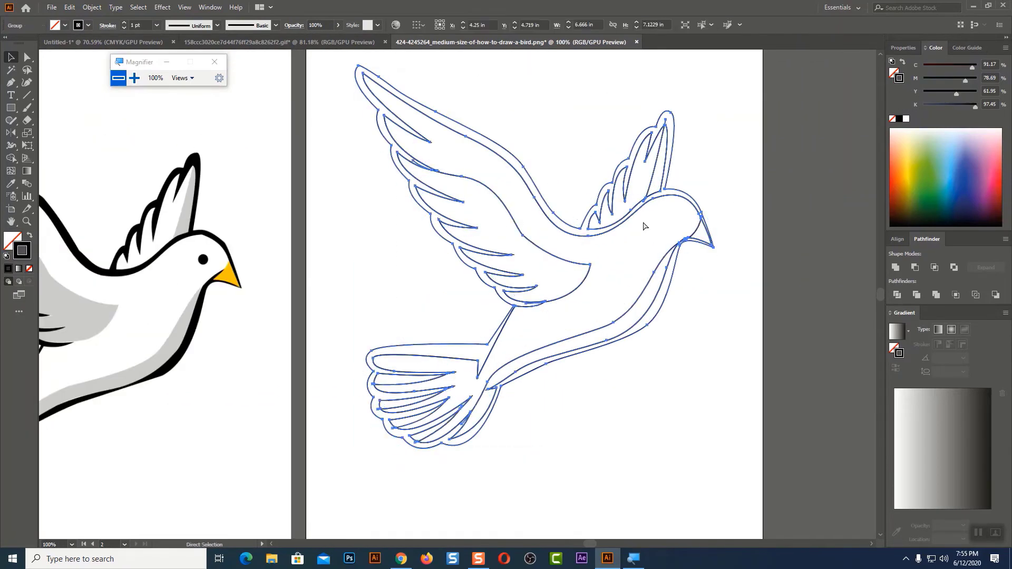
scroll(447, 177, up, 4)
key(a)
click(384, 263)
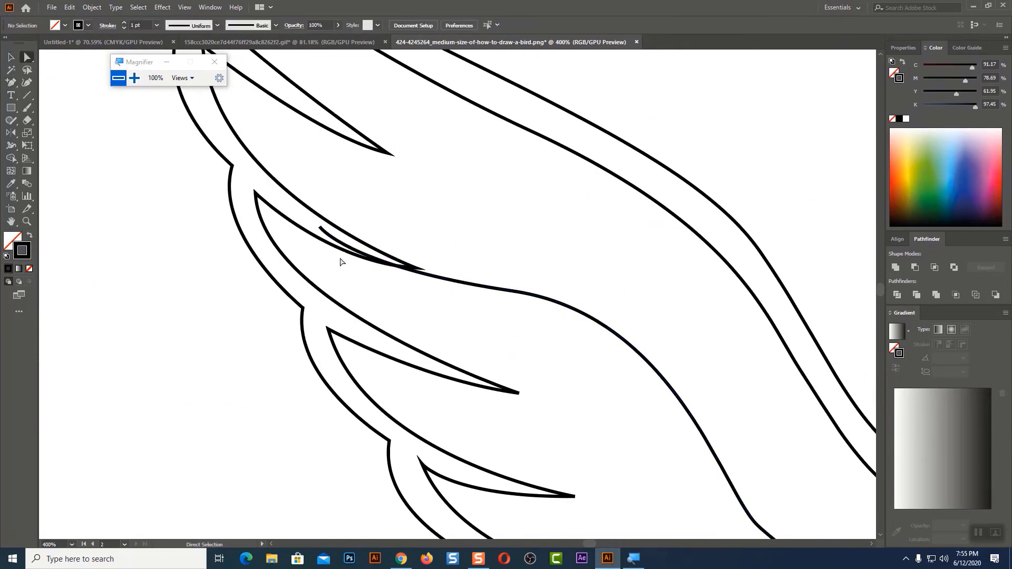
scroll(511, 337, down, 3)
key(v)
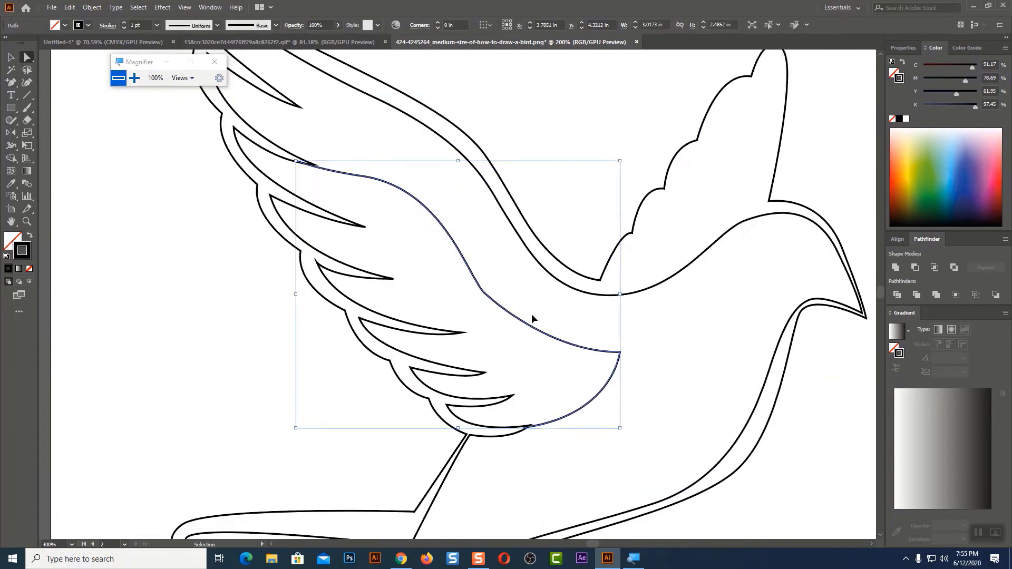
scroll(533, 319, down, 2)
click(425, 396)
right_click(469, 339)
click(509, 418)
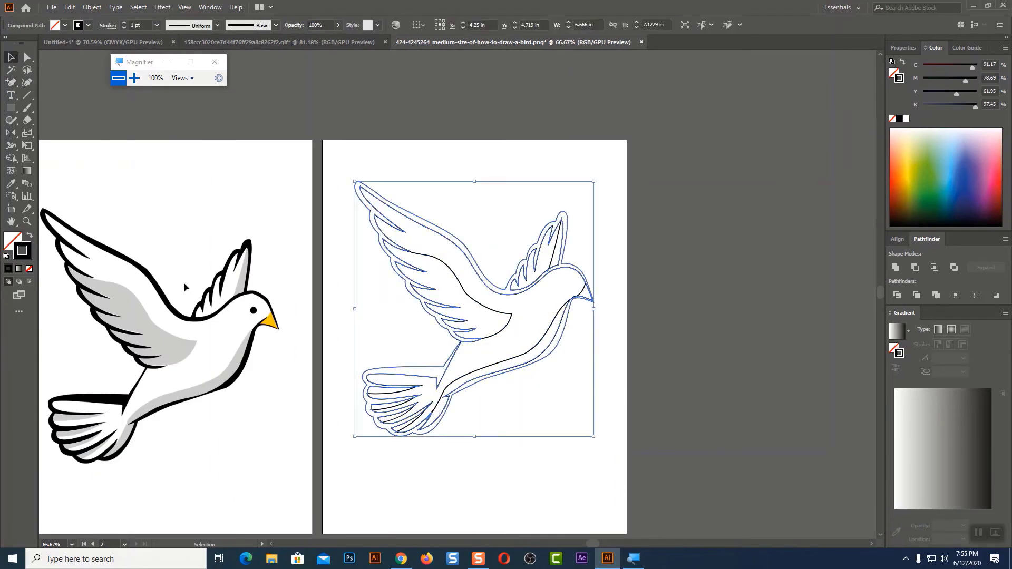
- Undo the solid black fill and release the compound path into separate paths
key(shift+x)
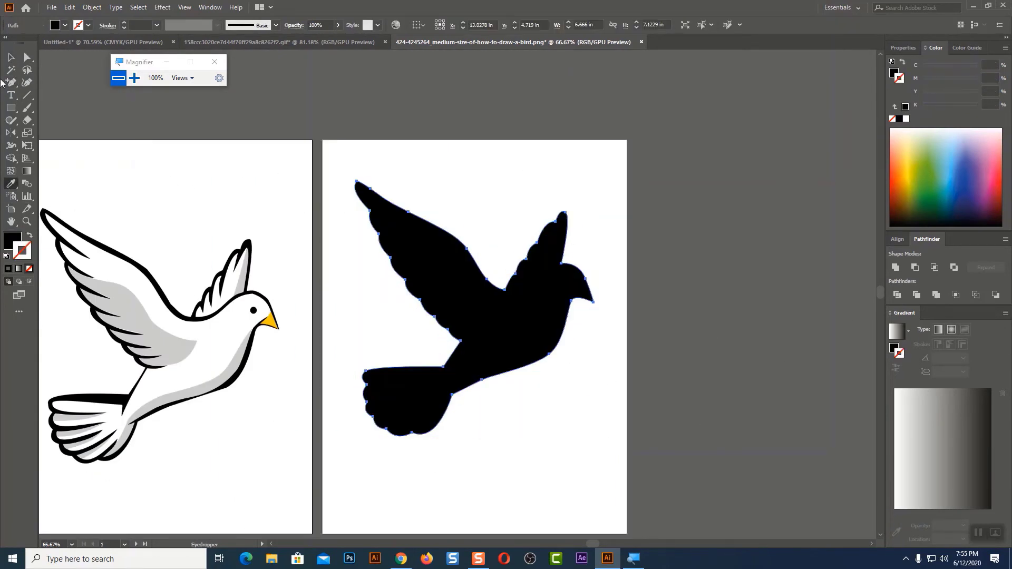
key(ctrl+z)
click(248, 296)
click(438, 390)
right_click(527, 364)
click(576, 417)
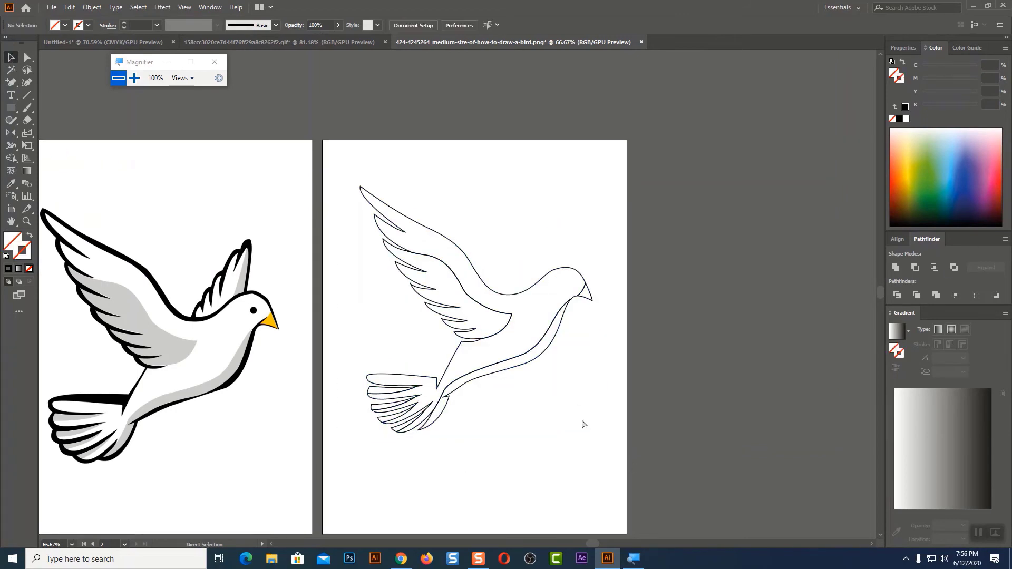
- Fill the selected tail feathers dark grey
scroll(400, 401, up, 3)
click(369, 262)
click(388, 445)
click(337, 244)
shift+click(316, 298)
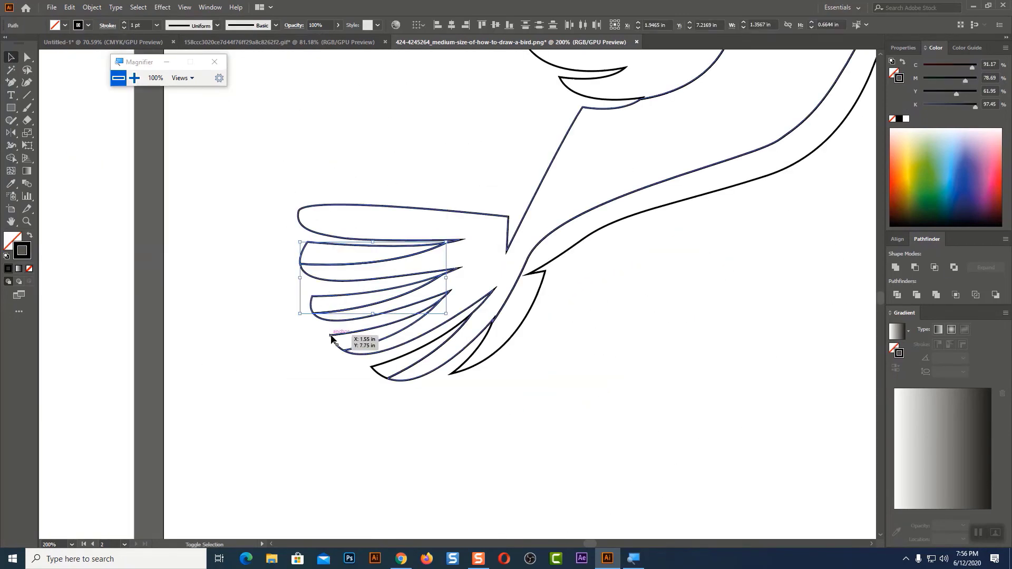
shift+click(380, 366)
key(shift+x)
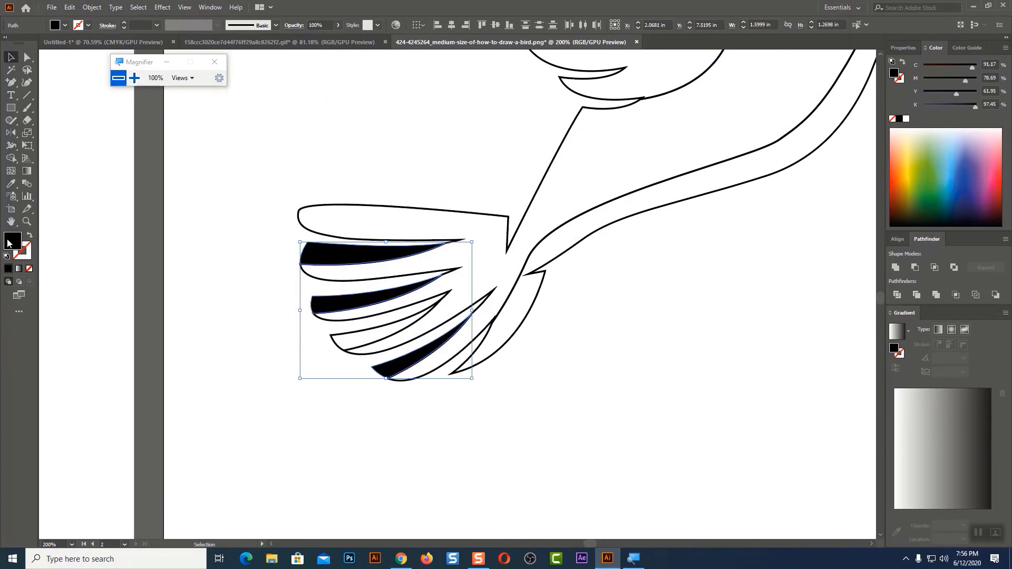
double_click(13, 241)
key(Return)
key(ctrl+shift+a)
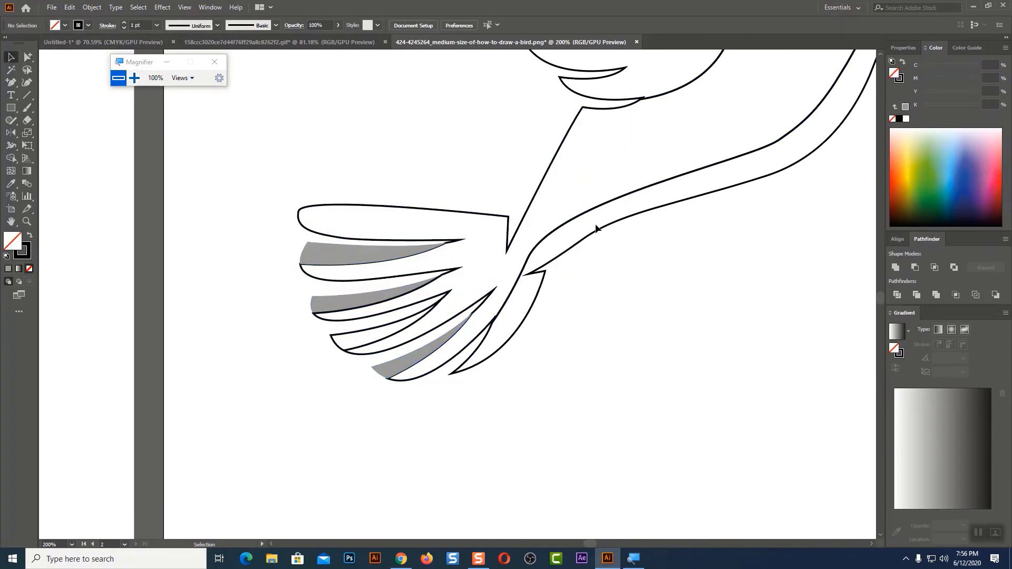
- Fill the body light grey and eyedrop dark grey onto the front and back-wing feathers
click(594, 226)
shift+click(425, 374)
key(shift+x)
double_click(12, 241)
key(Return)
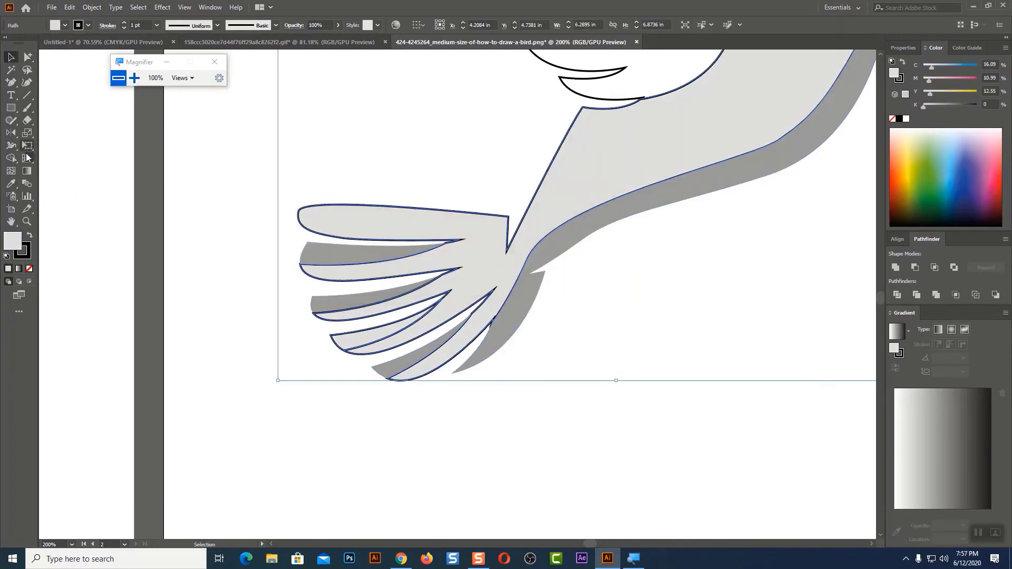
scroll(701, 368, up, 5)
click(10, 184)
click(701, 369)
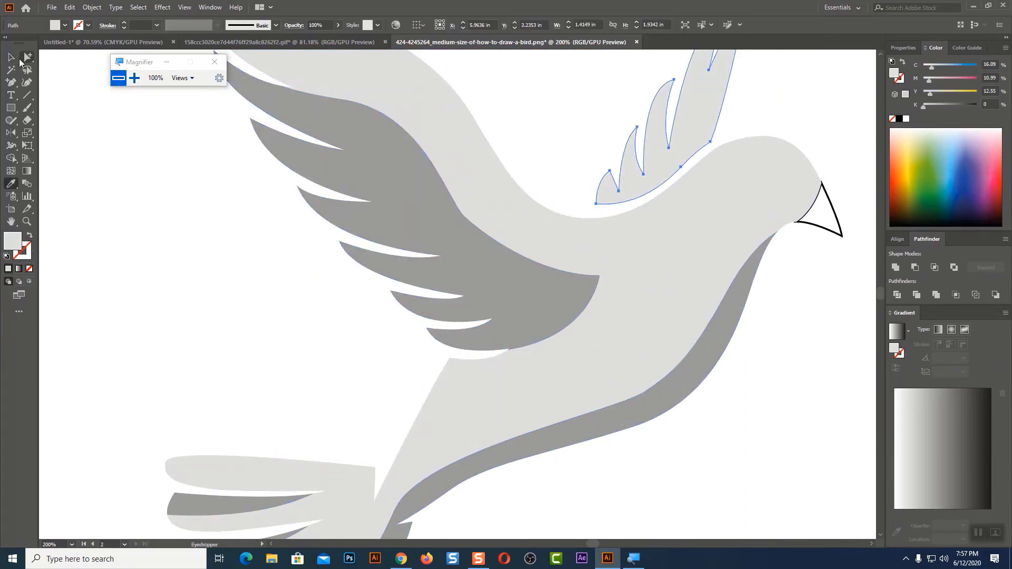
scroll(752, 113, up, 2)
click(737, 127)
- Fill the beak yellow and draw a small black circle for the eye
click(10, 57)
click(819, 274)
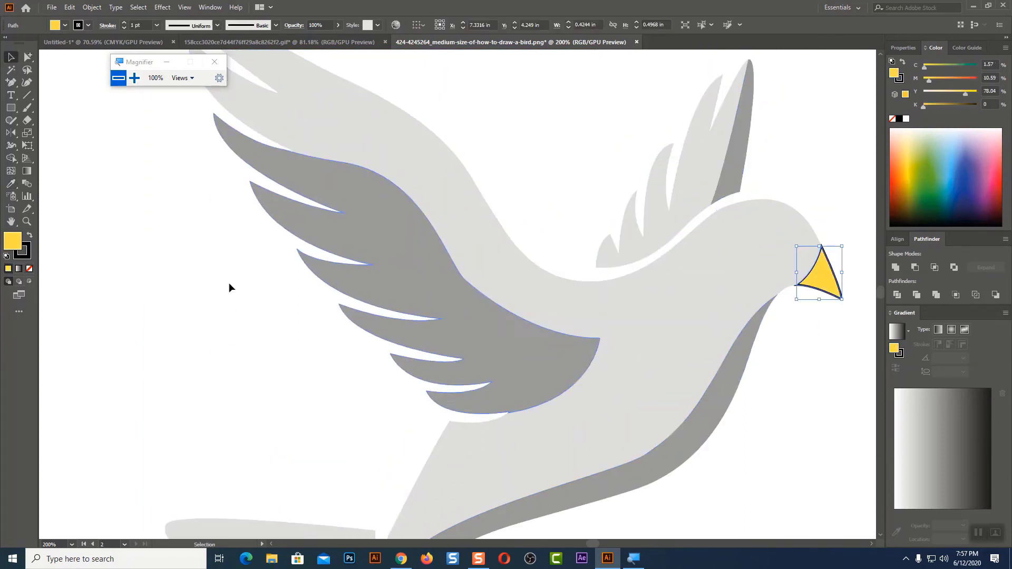
click(55, 264)
drag(760, 247, 768, 262)
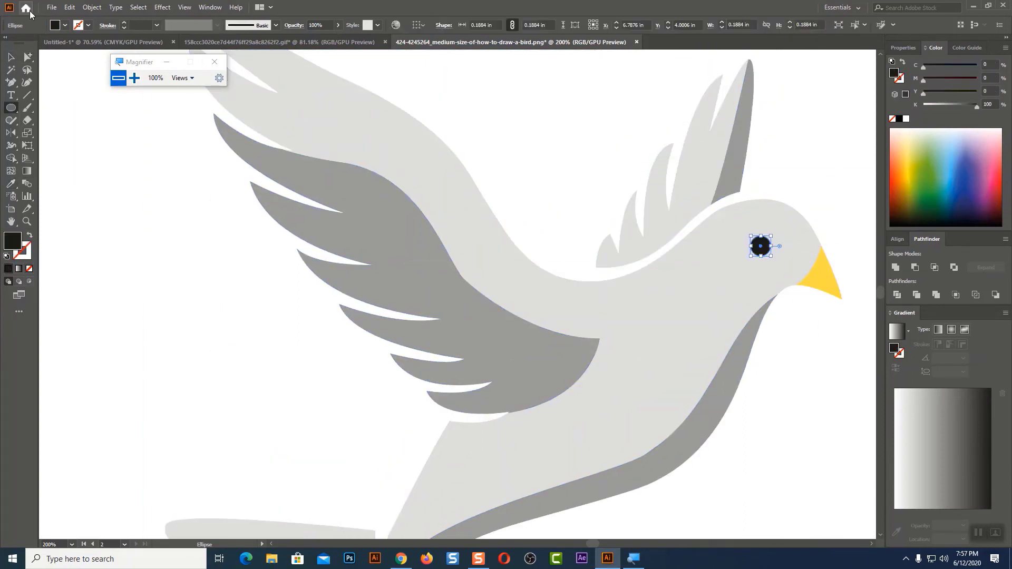
key(v)
click(823, 180)
key(ctrl+minus)
key(ctrl+b)
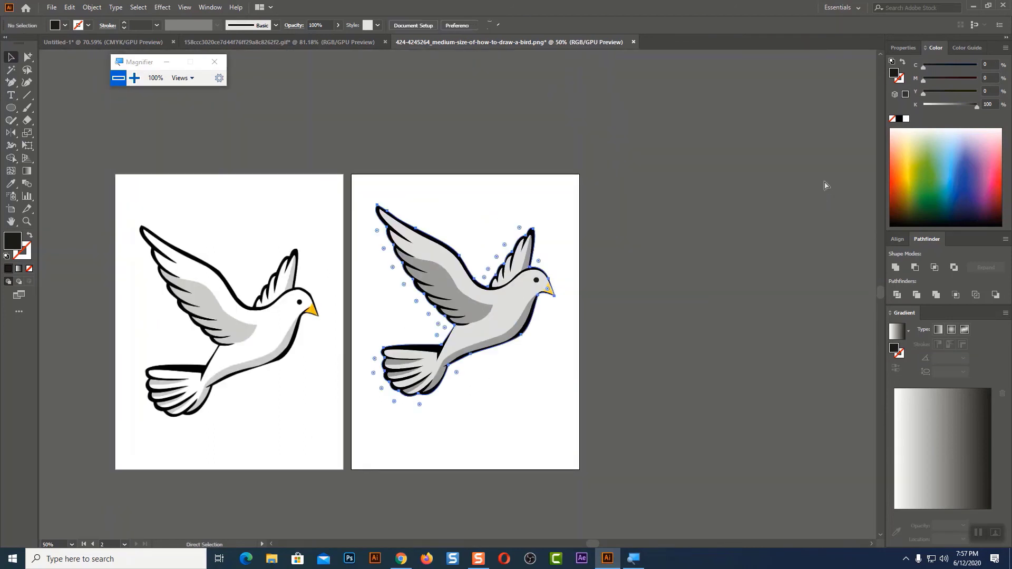
click(693, 264)
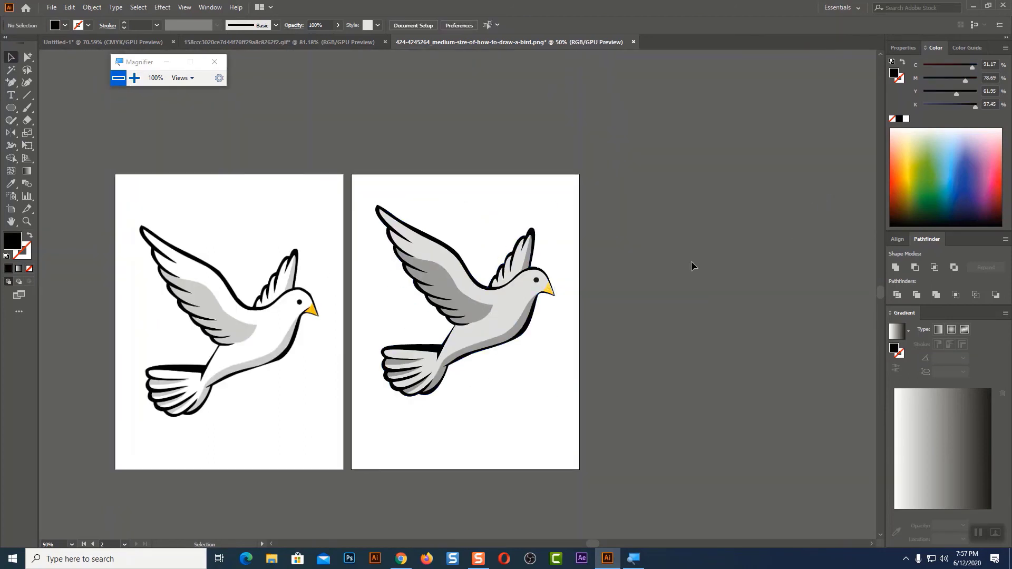